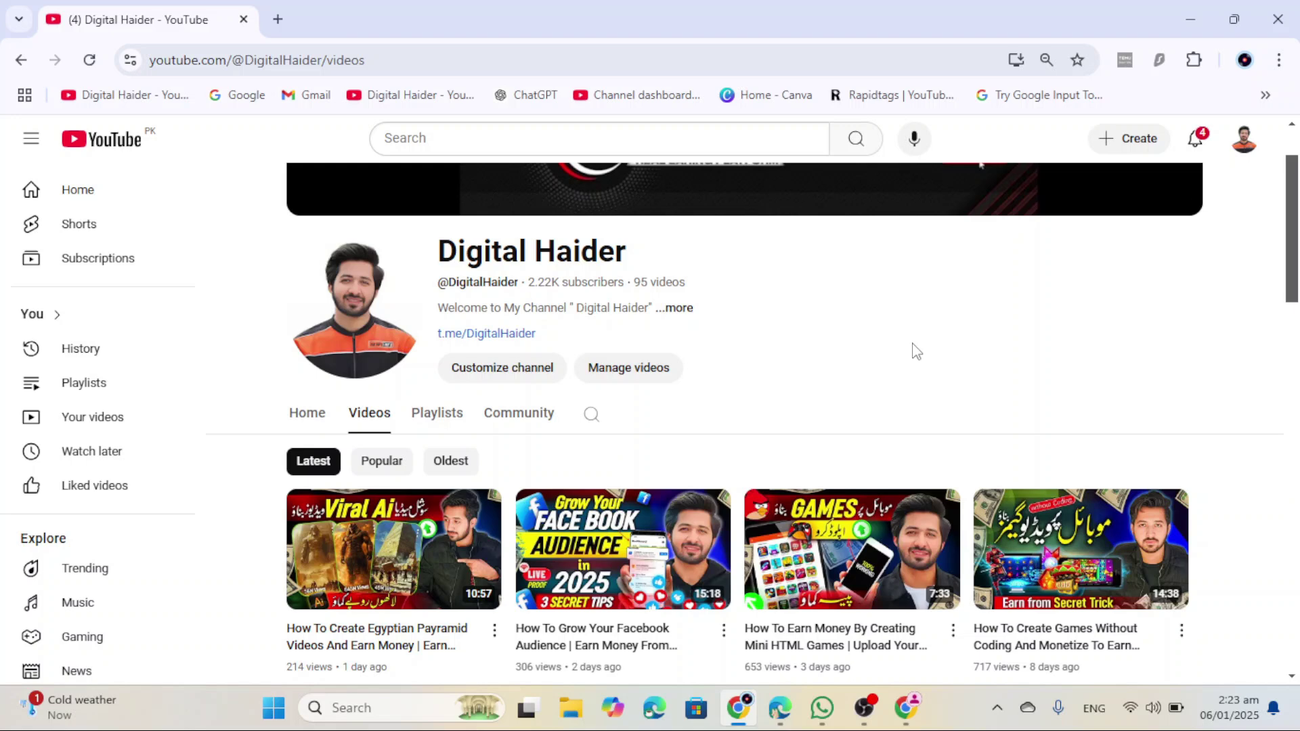
Step: In a new Chrome tab, load the hostg.xyz Hostinger referral link from clipboard history
{"action": "scroll", "coordinate": [914, 349], "scroll_direction": "down", "scroll_amount": 3}
{"action": "scroll", "coordinate": [905, 360], "scroll_direction": "up", "scroll_amount": 3}
{"action": "key", "text": "ctrl+t"}
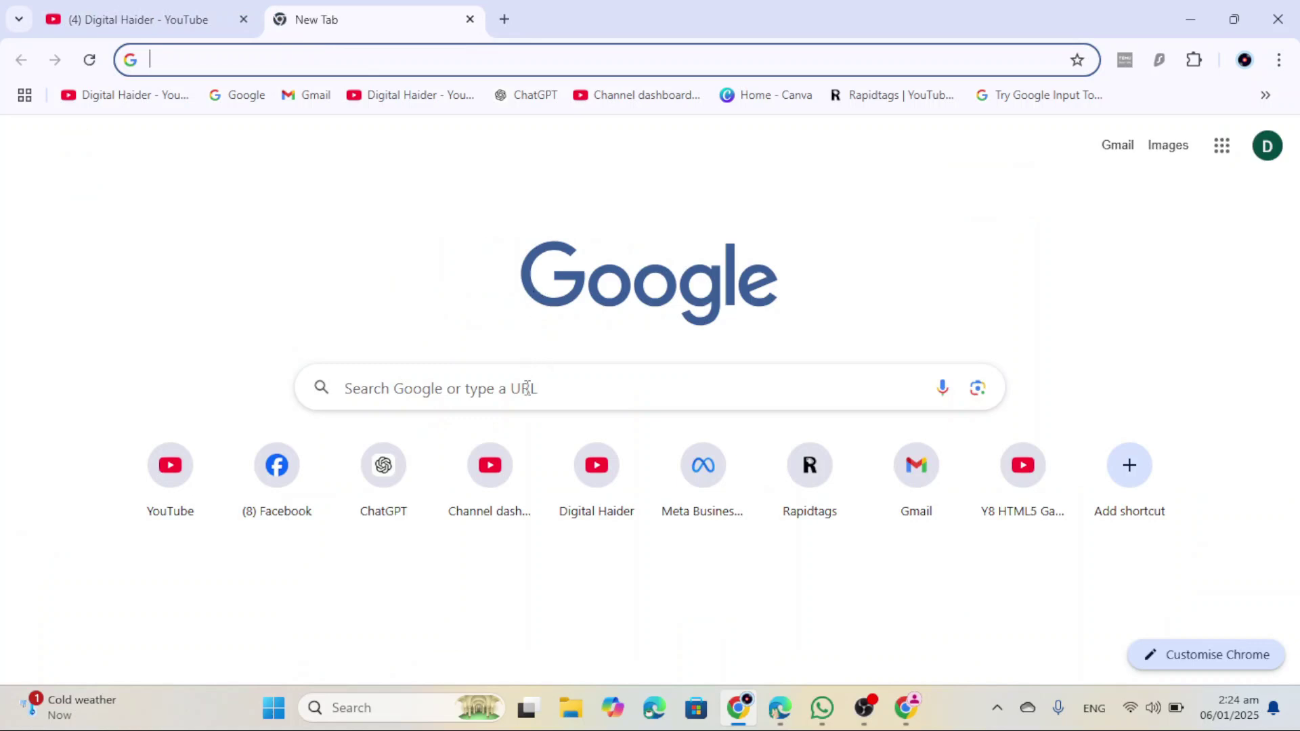
{"action": "left_click", "coordinate": [412, 60]}
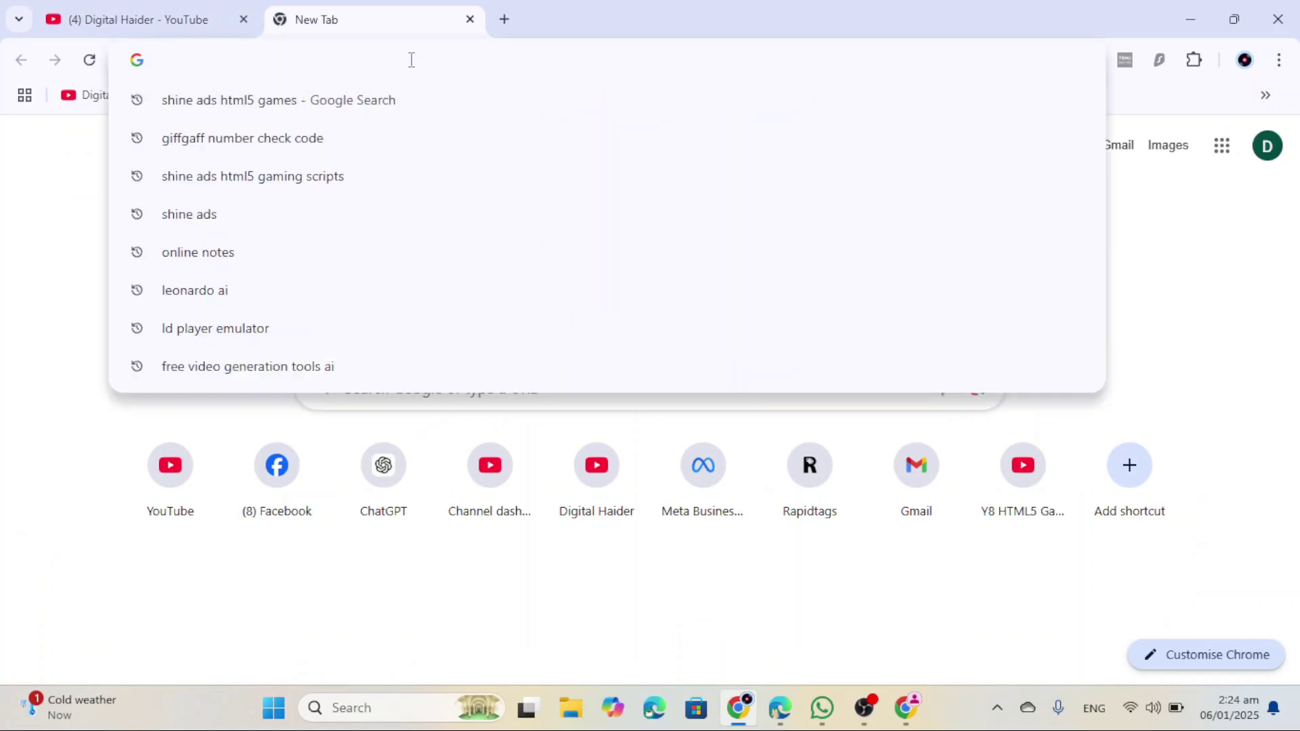
{"action": "type", "text": "ALCASH"}
{"action": "key", "text": "Escape"}
{"action": "key", "text": "super+v"}
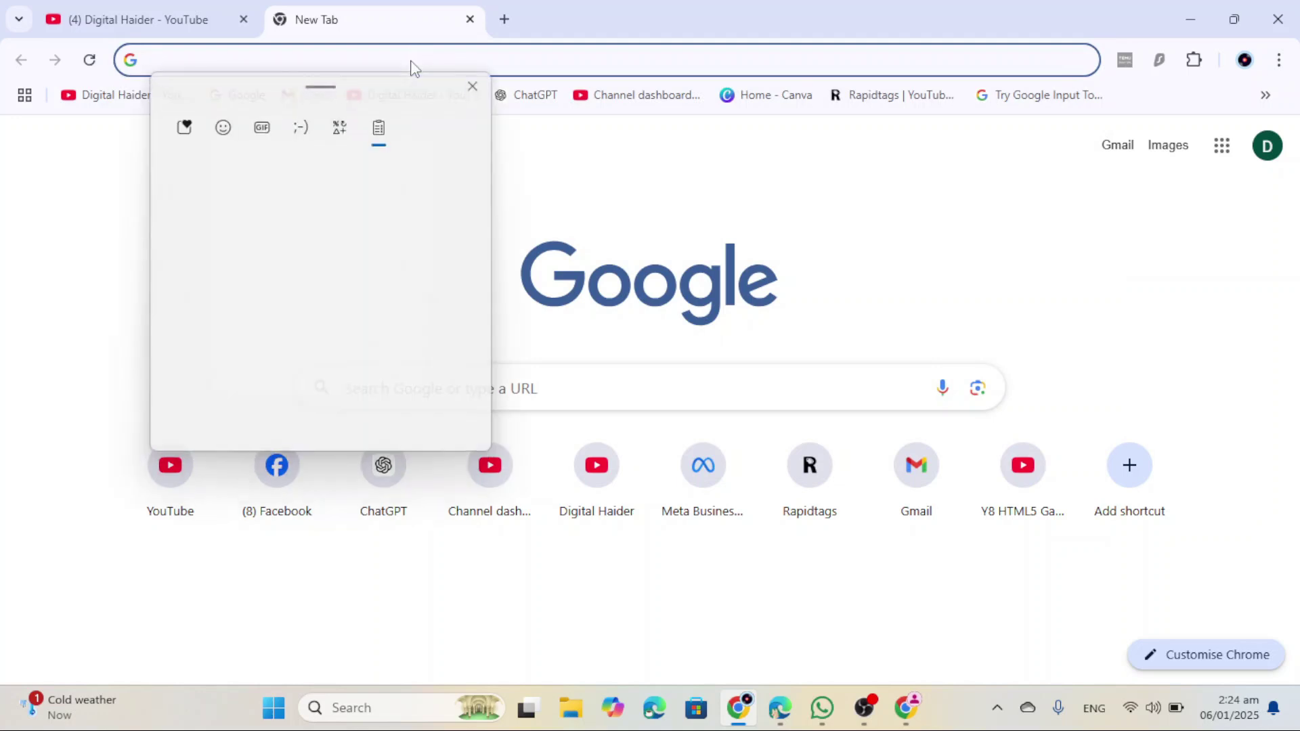
{"action": "left_click", "coordinate": [349, 331]}
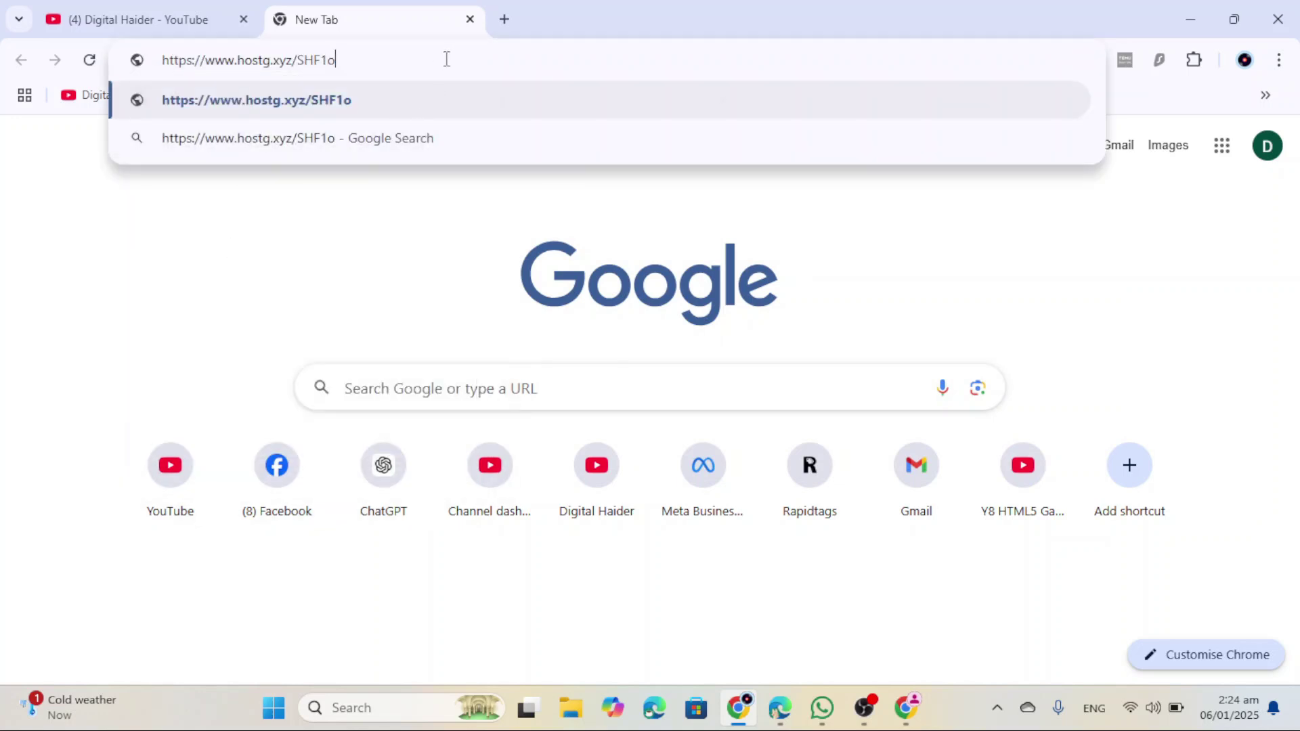
{"action": "key", "text": "Return"}
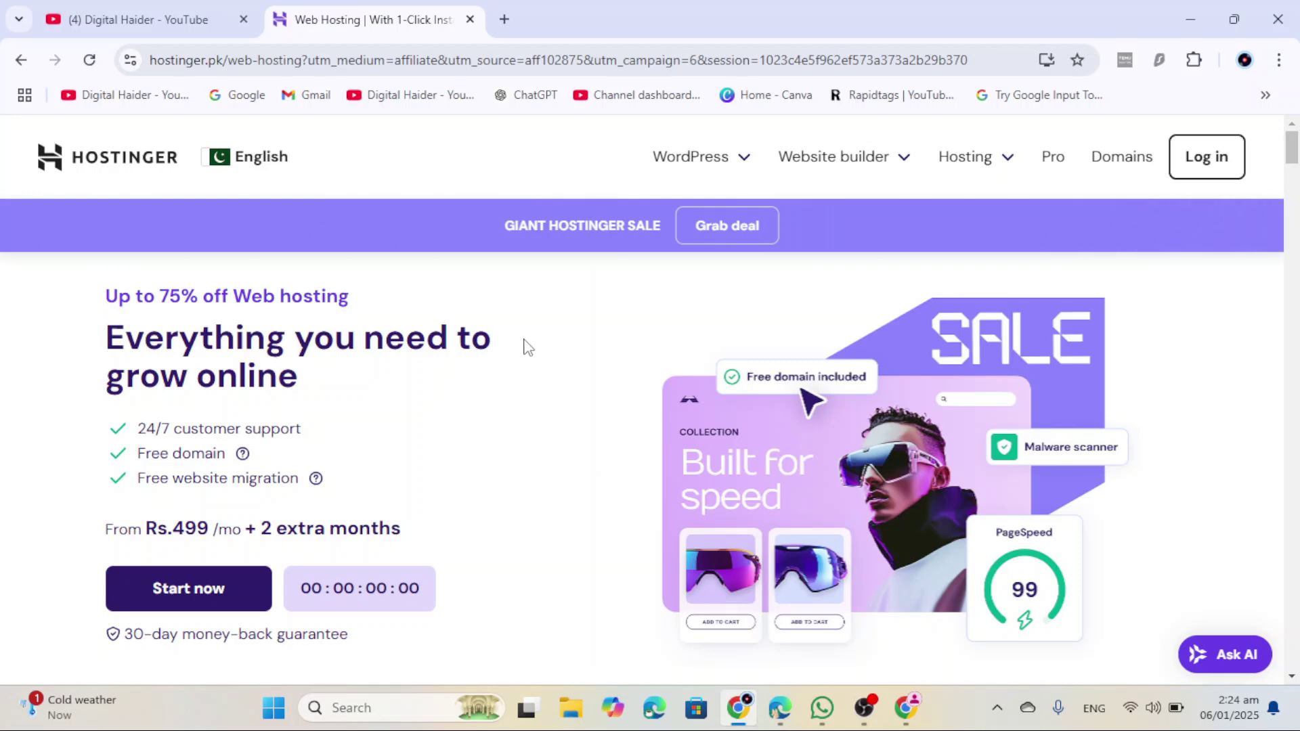
Step: Scroll to the hosting plan cards and choose the Premium plan at Rs.499/mo
{"action": "scroll", "coordinate": [528, 348], "scroll_direction": "down", "scroll_amount": 10}
{"action": "scroll", "coordinate": [603, 327], "scroll_direction": "down", "scroll_amount": 5}
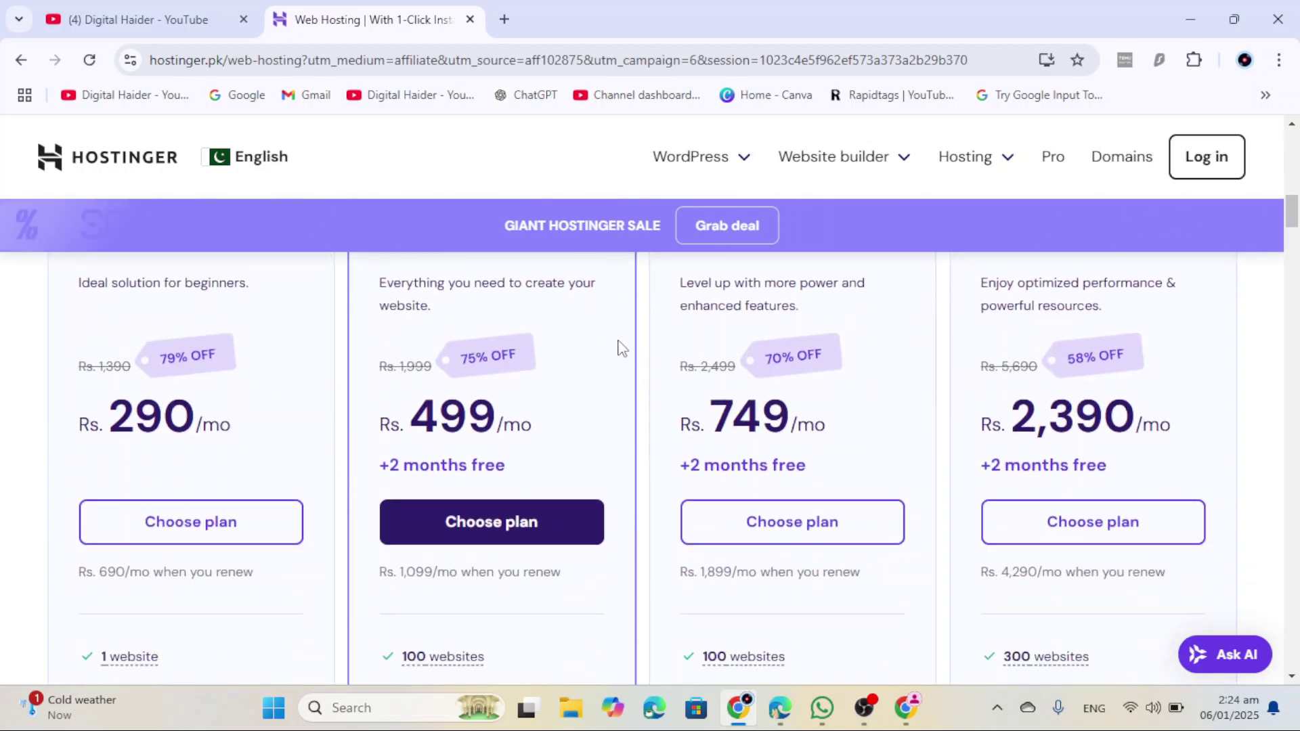
{"action": "scroll", "coordinate": [575, 494], "scroll_direction": "up", "scroll_amount": 1}
{"action": "scroll", "coordinate": [613, 495], "scroll_direction": "down", "scroll_amount": 1}
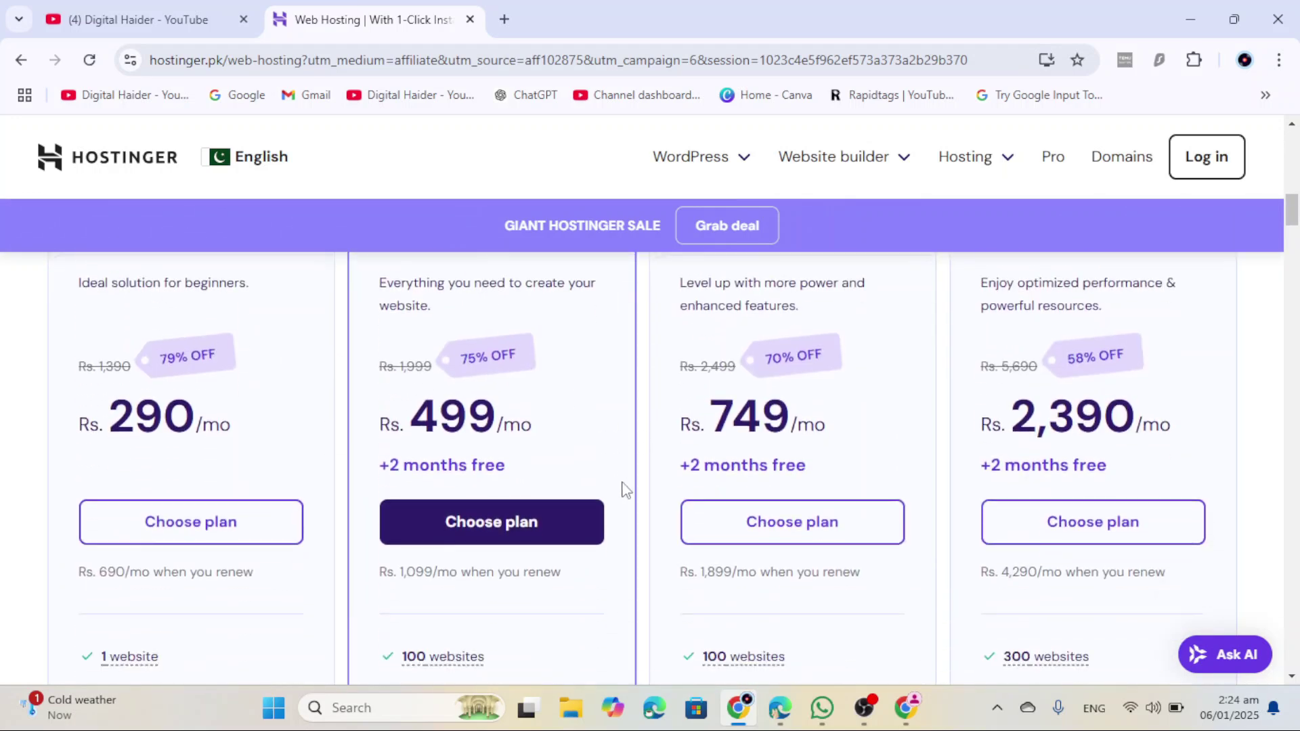
{"action": "scroll", "coordinate": [616, 487], "scroll_direction": "up", "scroll_amount": 1}
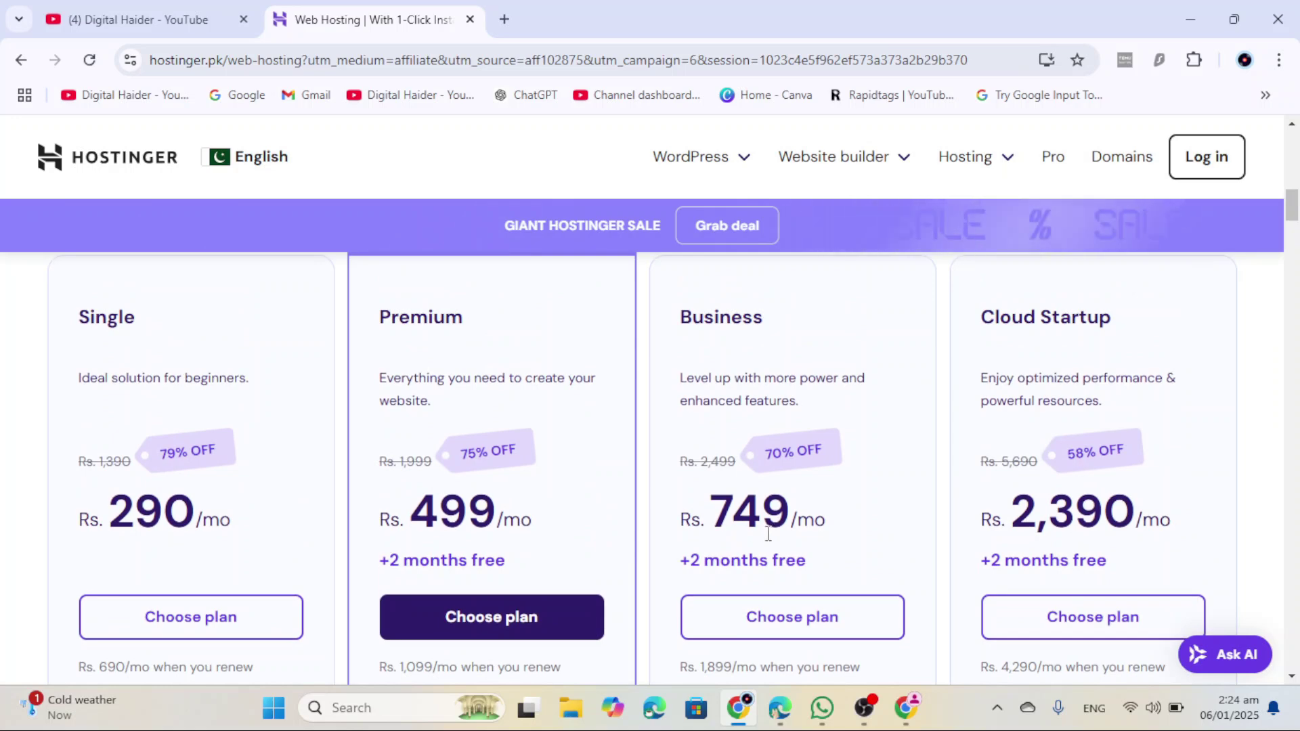
{"action": "scroll", "coordinate": [542, 514], "scroll_direction": "down", "scroll_amount": 1}
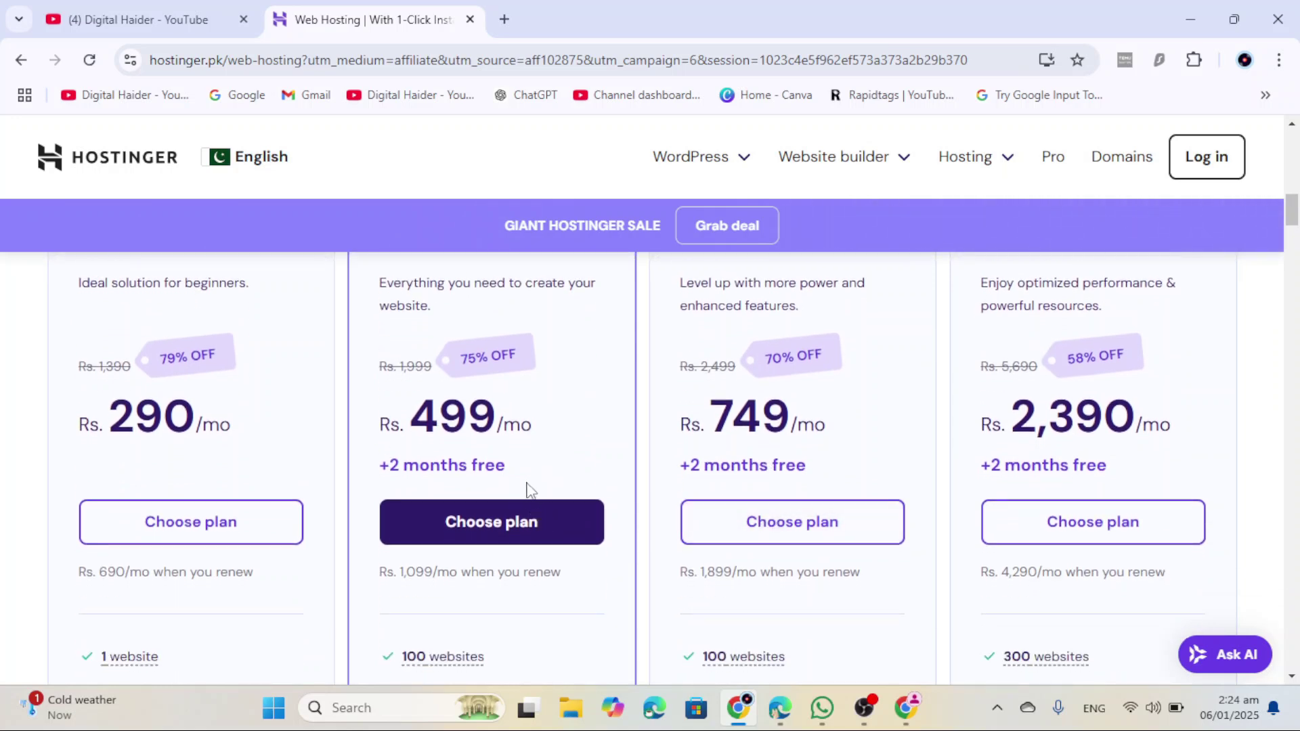
{"action": "scroll", "coordinate": [535, 474], "scroll_direction": "up", "scroll_amount": 2}
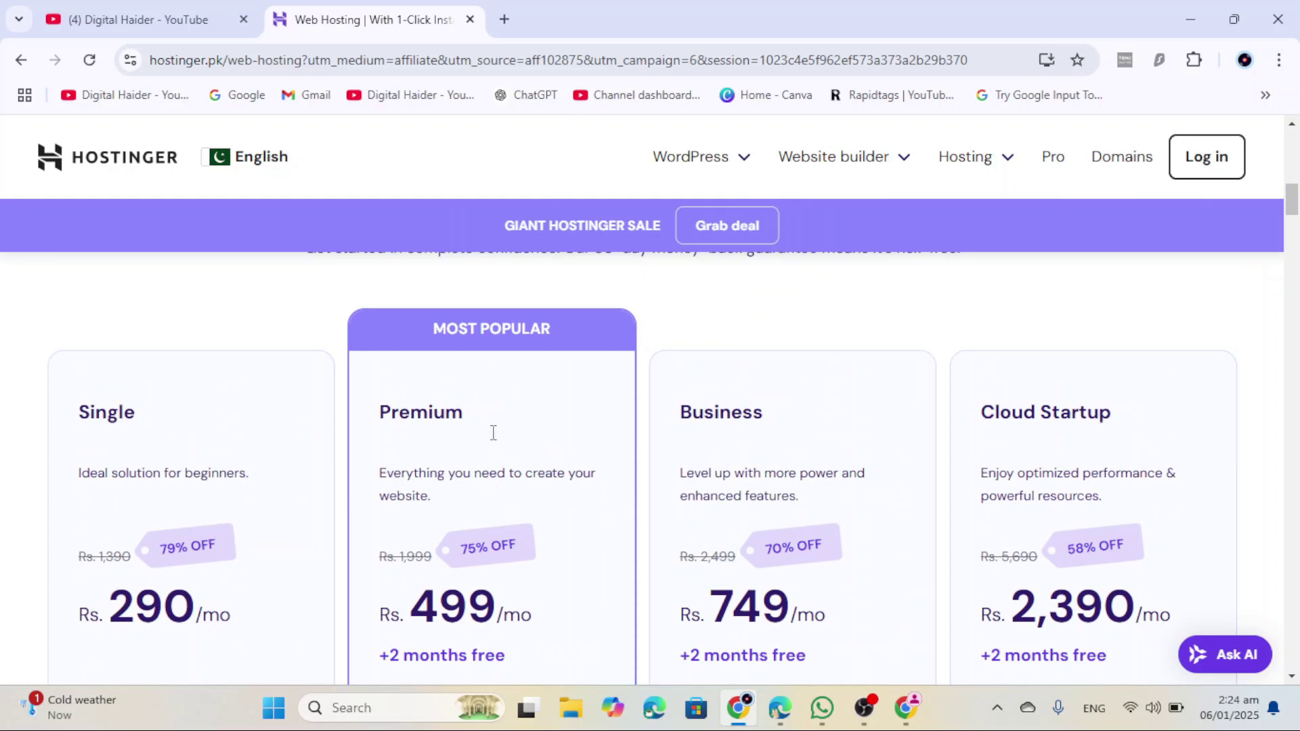
{"action": "scroll", "coordinate": [485, 419], "scroll_direction": "down", "scroll_amount": 3}
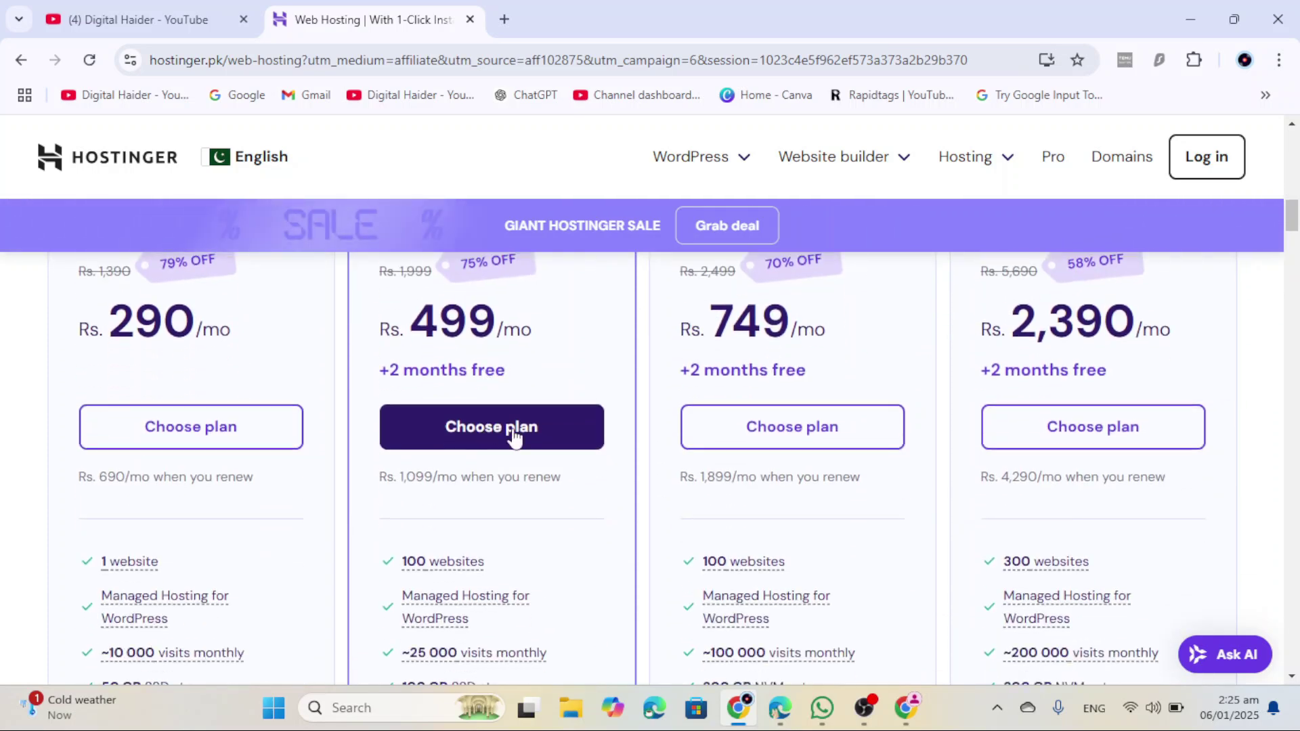
{"action": "left_click", "coordinate": [490, 434]}
Step: Switch the Premium plan to 12 months, apply coupon ALCASH (Rs.9,108.60), and continue
{"action": "left_click", "coordinate": [290, 454]}
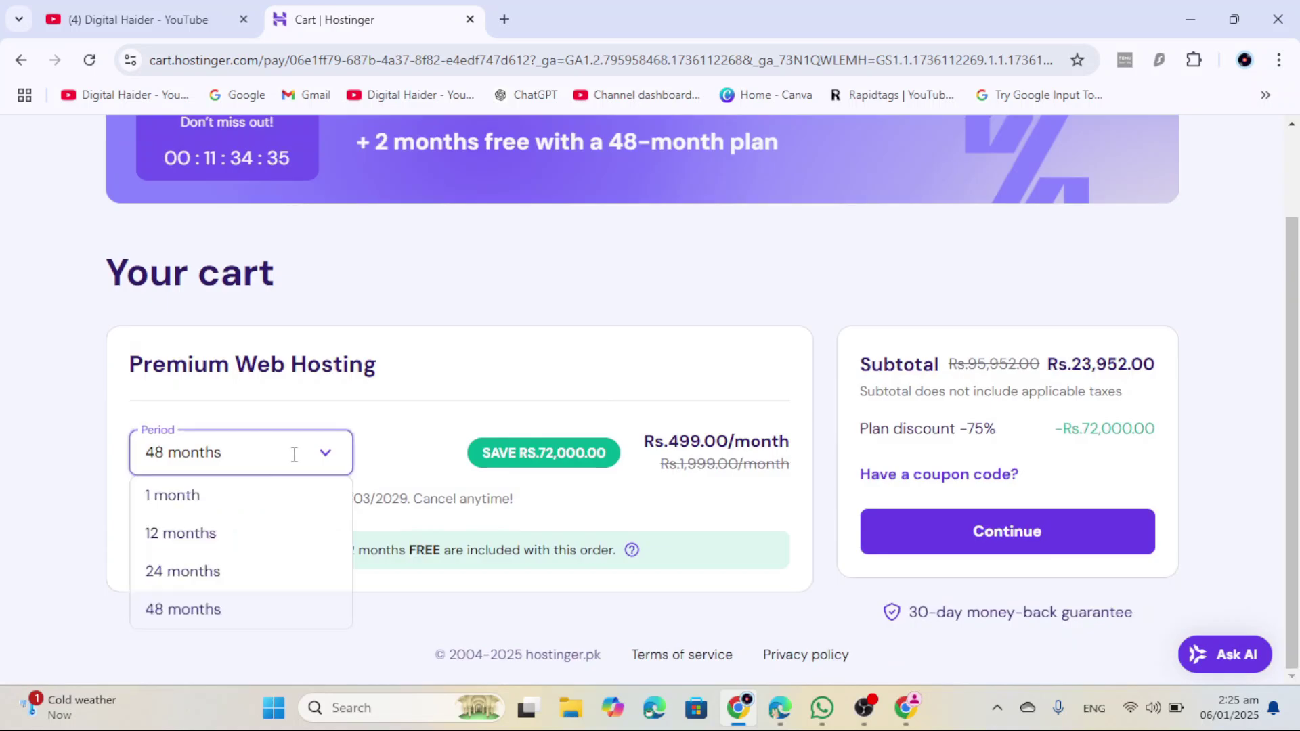
{"action": "left_click", "coordinate": [232, 535]}
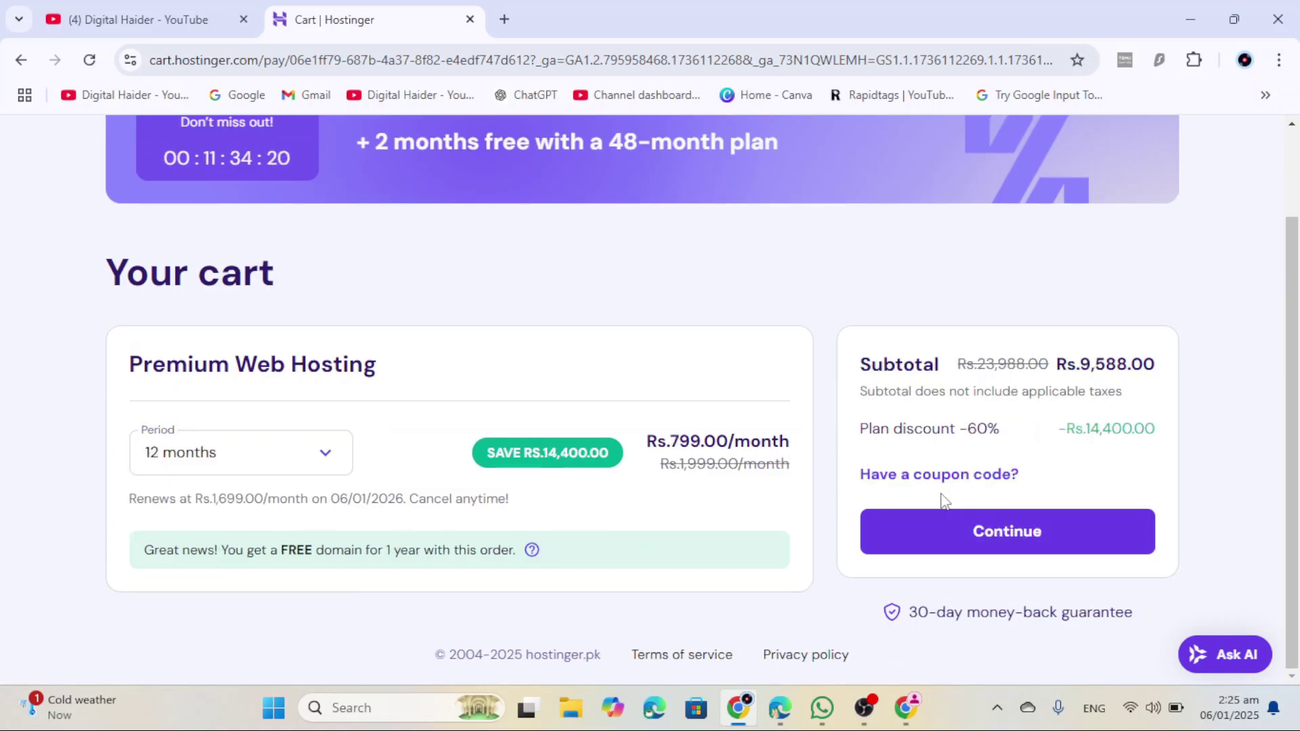
{"action": "left_click", "coordinate": [955, 481]}
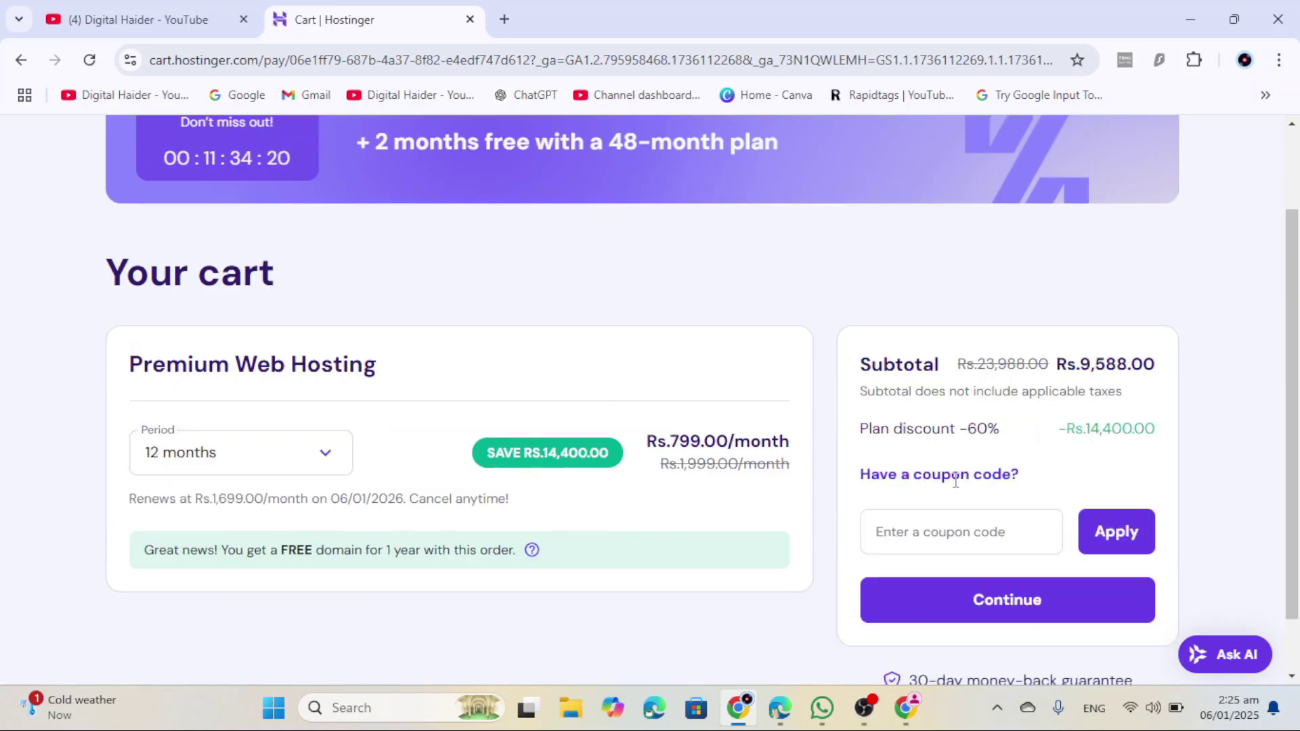
{"action": "left_click", "coordinate": [973, 537]}
{"action": "type", "text": "ALCASH"}
{"action": "key", "text": "ctrl+a"}
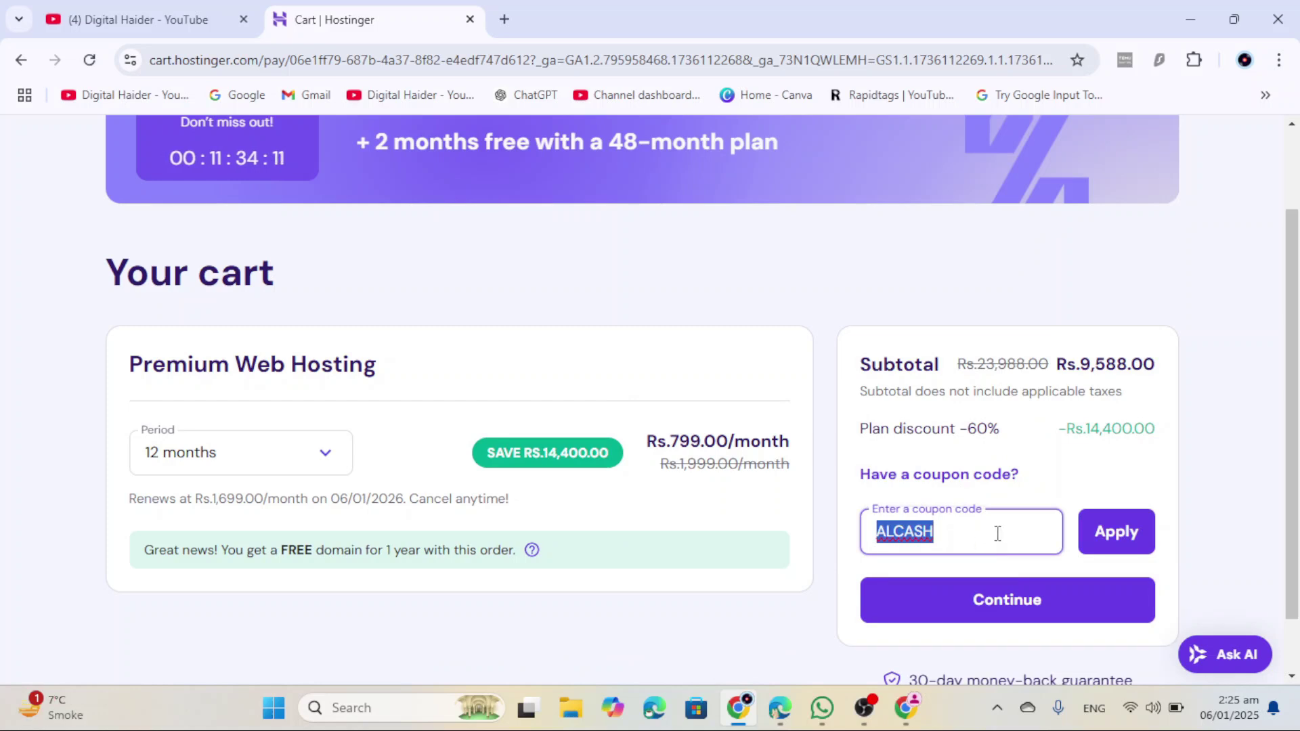
{"action": "left_click", "coordinate": [1117, 450]}
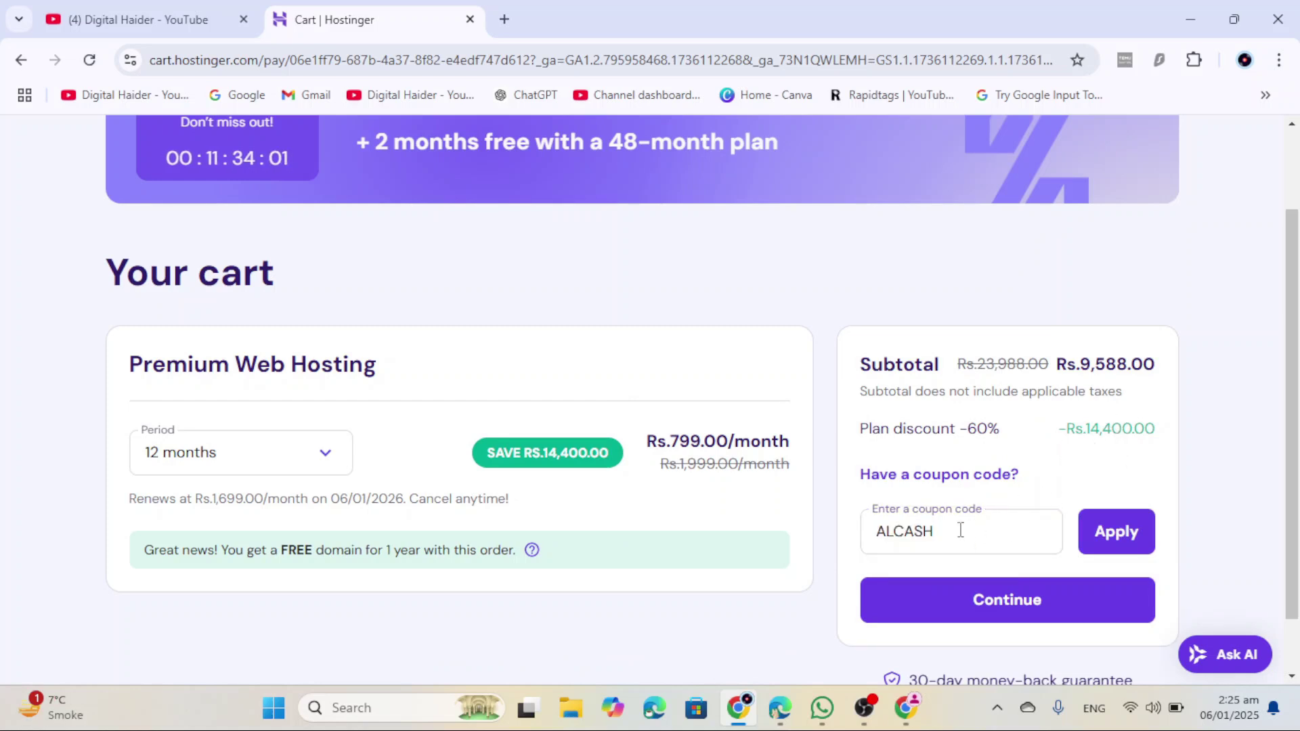
{"action": "left_click", "coordinate": [1101, 533]}
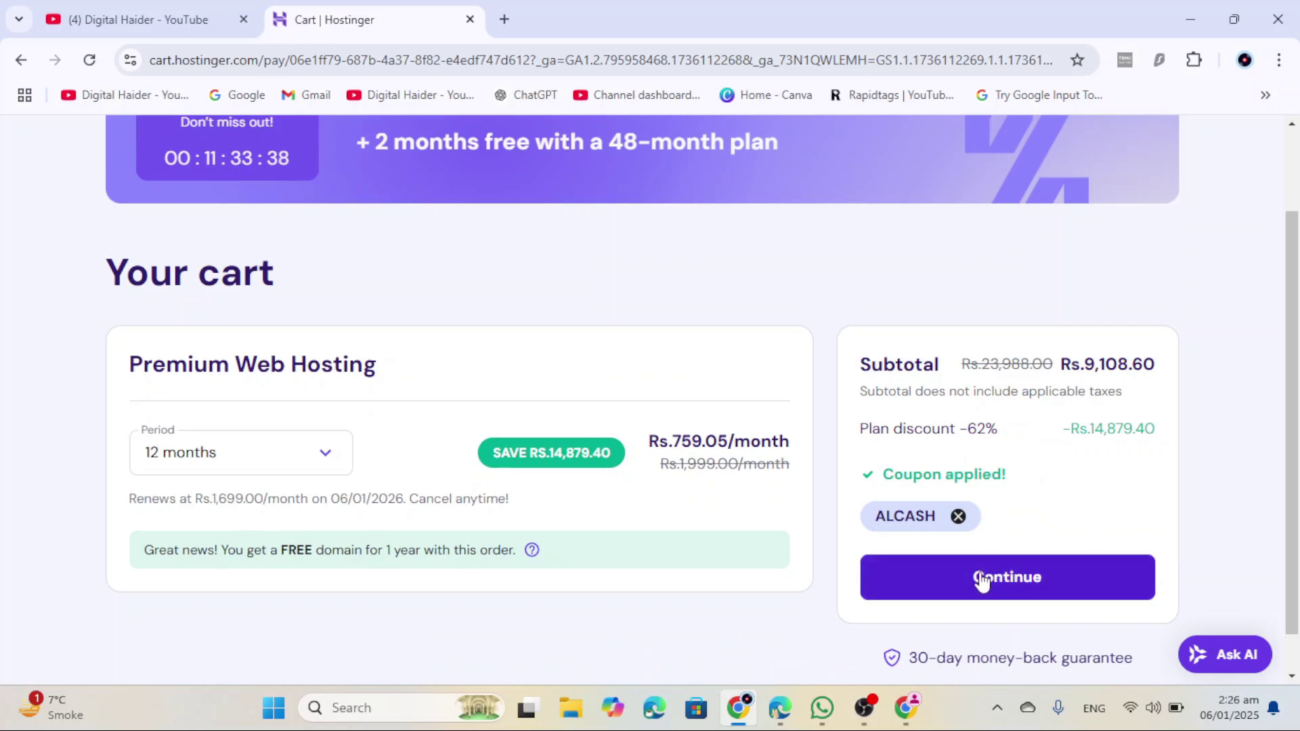
{"action": "scroll", "coordinate": [989, 581], "scroll_direction": "down", "scroll_amount": 1}
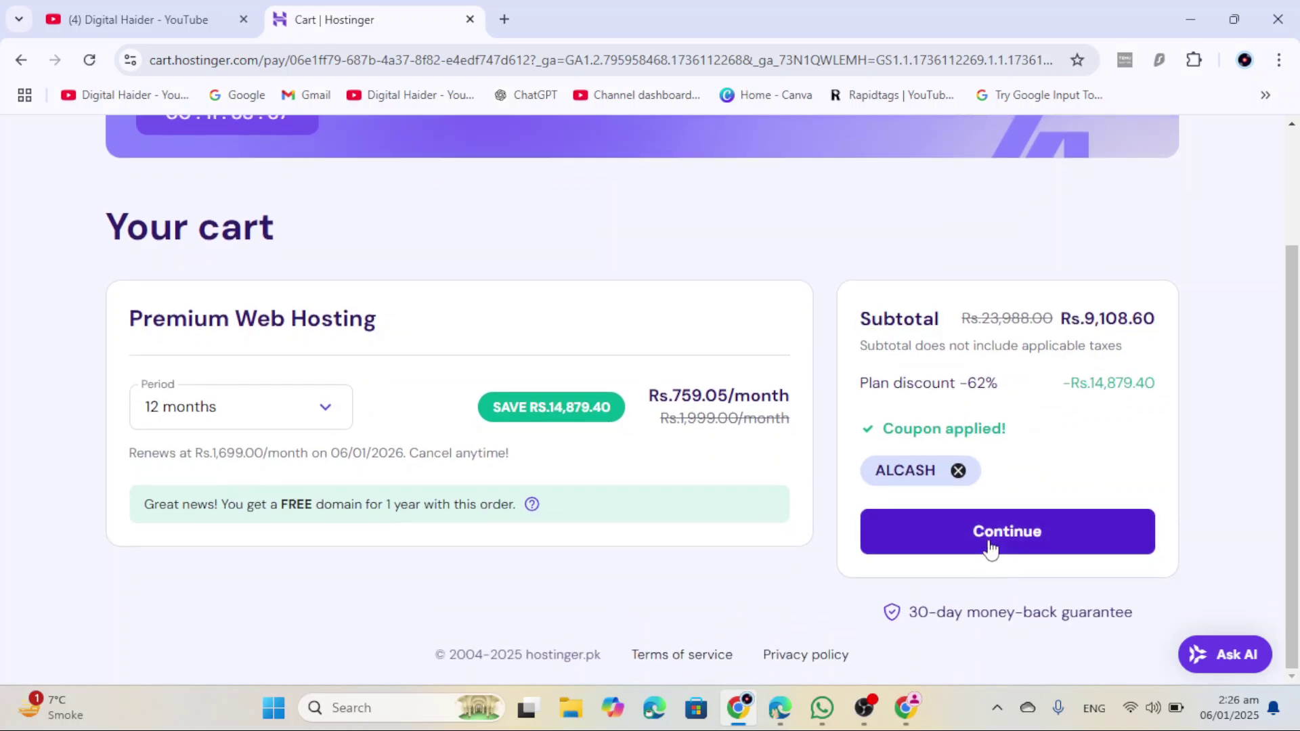
{"action": "left_click", "coordinate": [990, 545]}
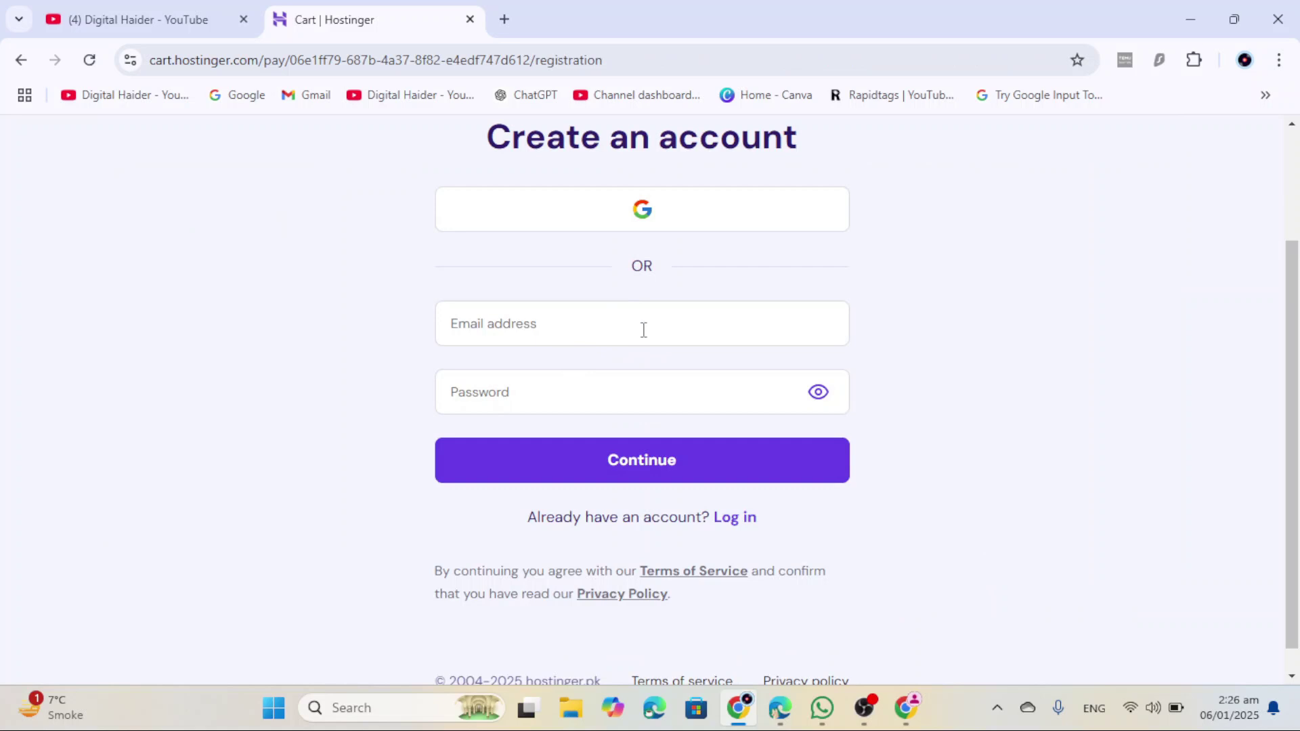
Step: Sign up with the Google account and start filling in the billing address form
{"action": "scroll", "coordinate": [643, 330], "scroll_direction": "up", "scroll_amount": 2}
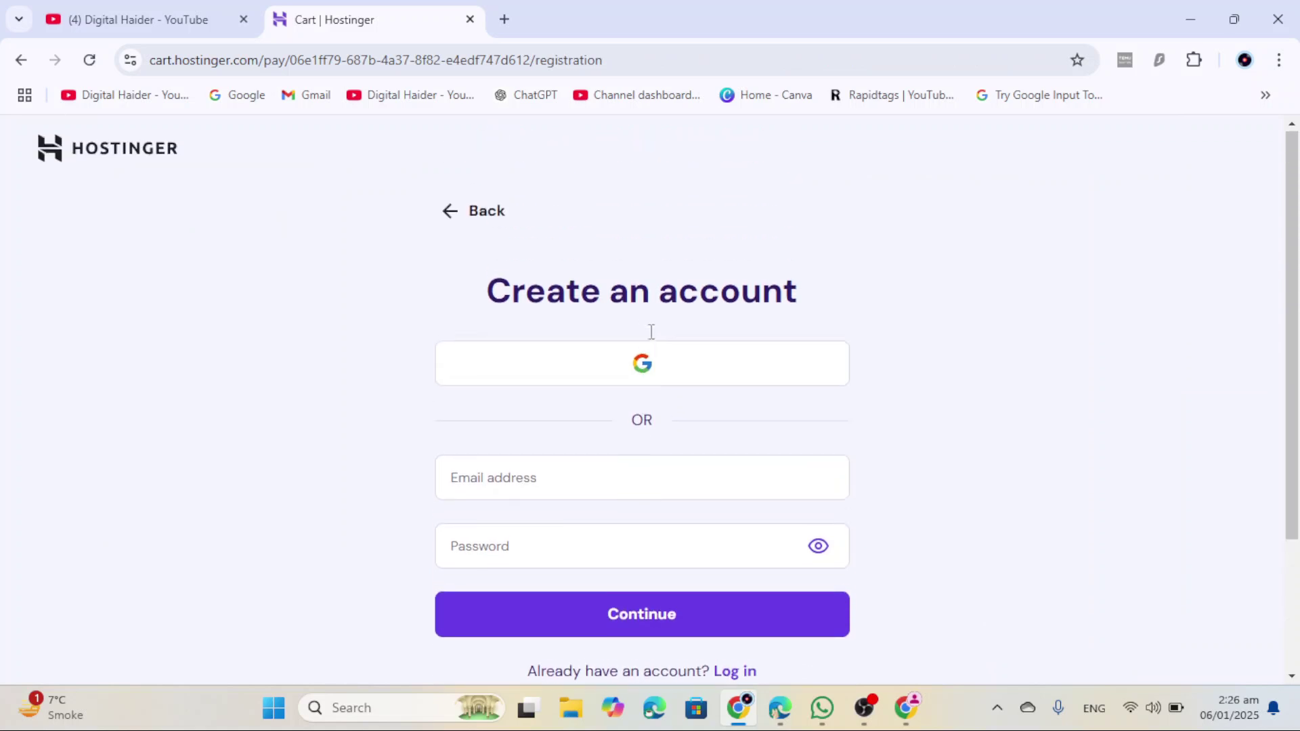
{"action": "left_click", "coordinate": [642, 372]}
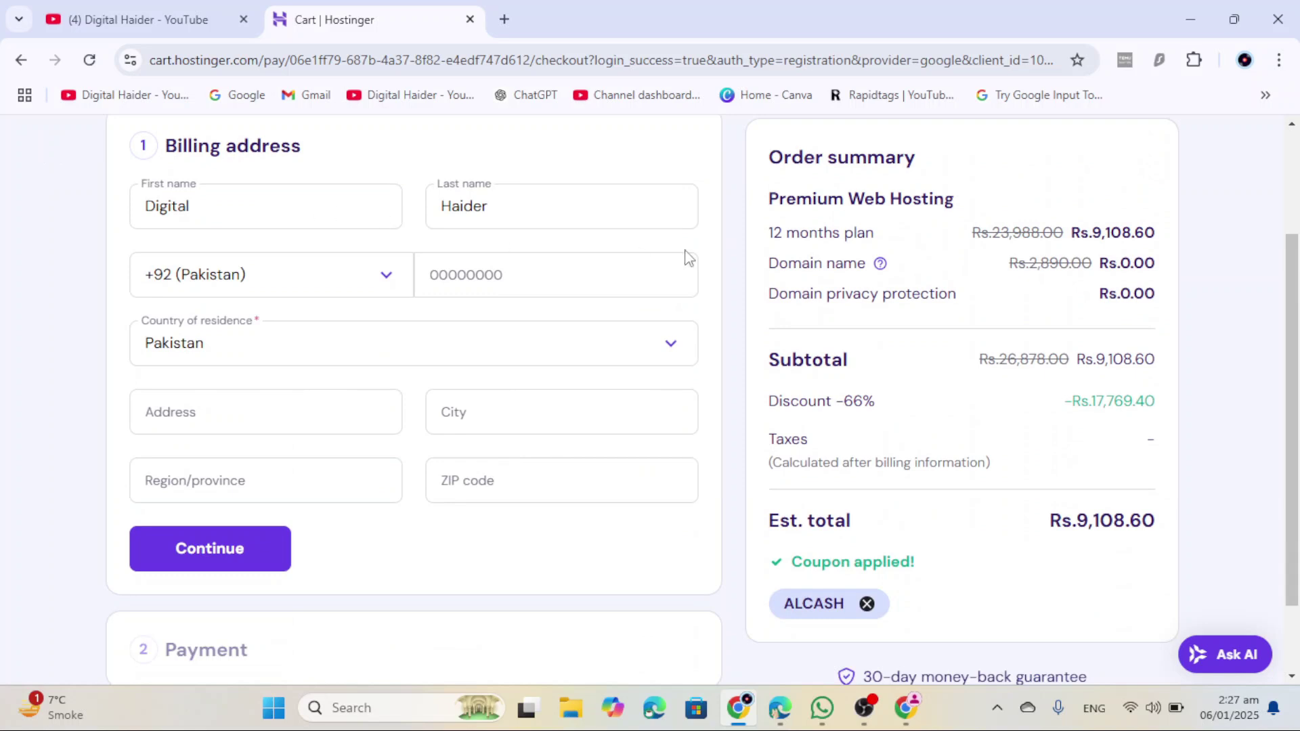
{"action": "scroll", "coordinate": [532, 292], "scroll_direction": "down", "scroll_amount": 2}
{"action": "left_click", "coordinate": [268, 318]}
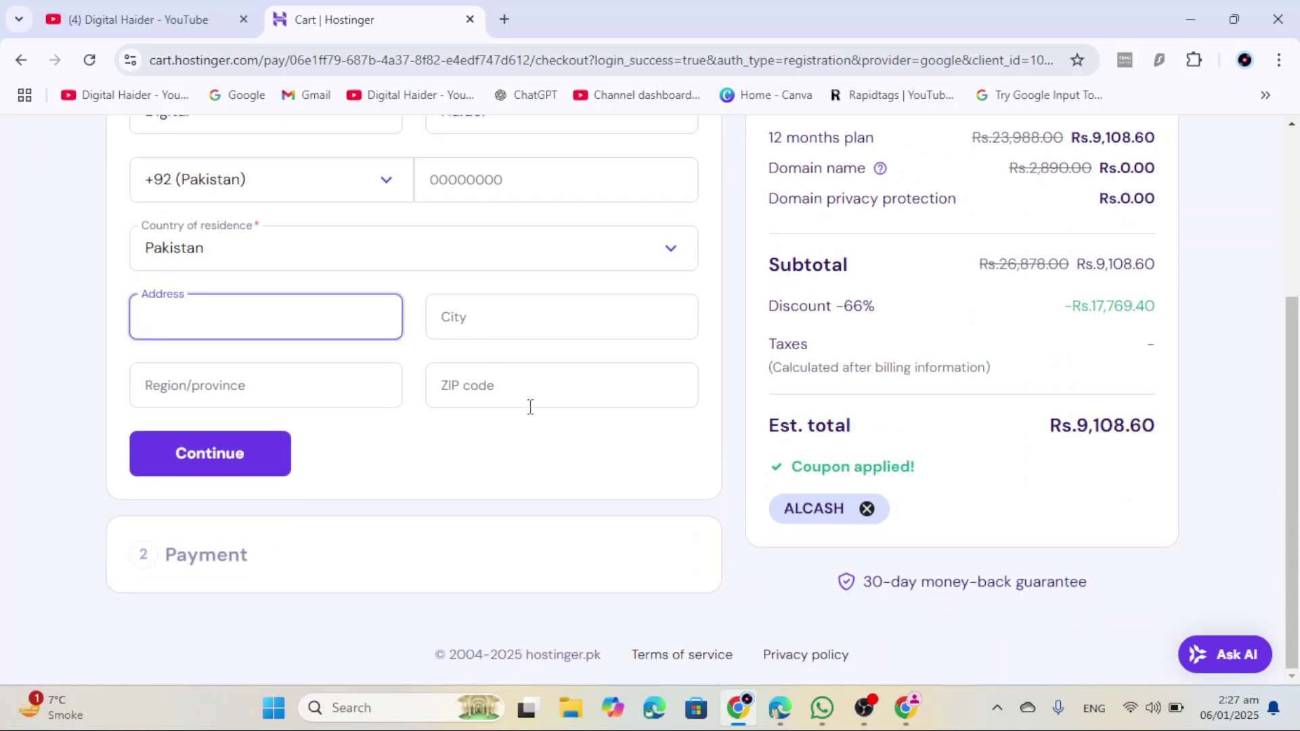
{"action": "scroll", "coordinate": [328, 325], "scroll_direction": "up", "scroll_amount": 3}
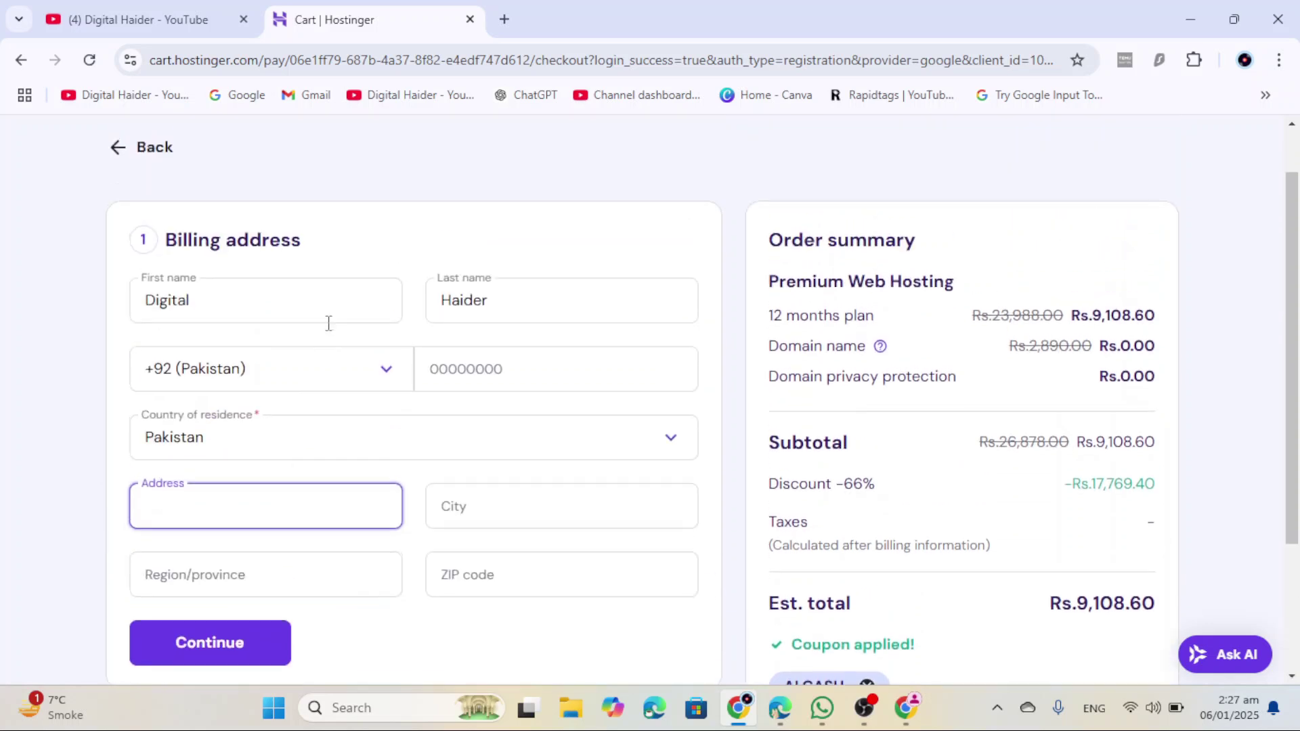
{"action": "scroll", "coordinate": [359, 456], "scroll_direction": "down", "scroll_amount": 3}
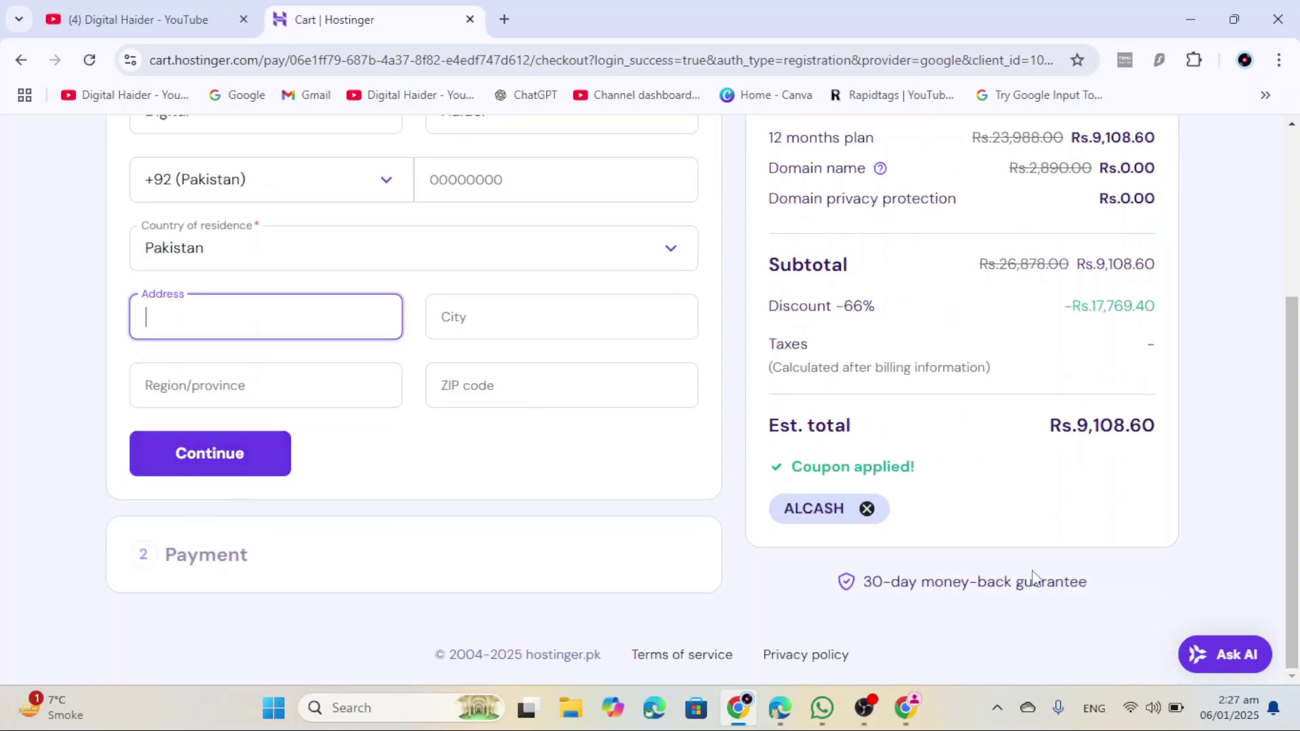
{"action": "scroll", "coordinate": [1060, 528], "scroll_direction": "up", "scroll_amount": 2}
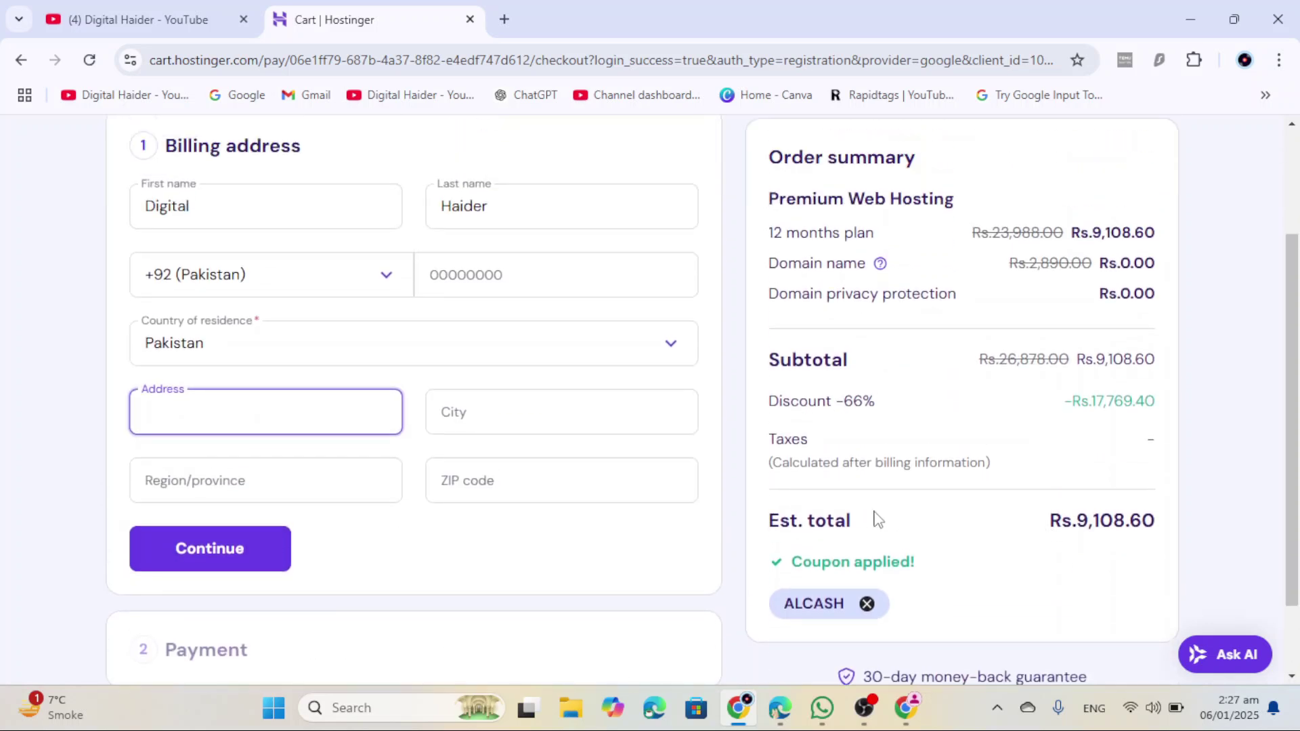
{"action": "scroll", "coordinate": [879, 520], "scroll_direction": "down", "scroll_amount": 2}
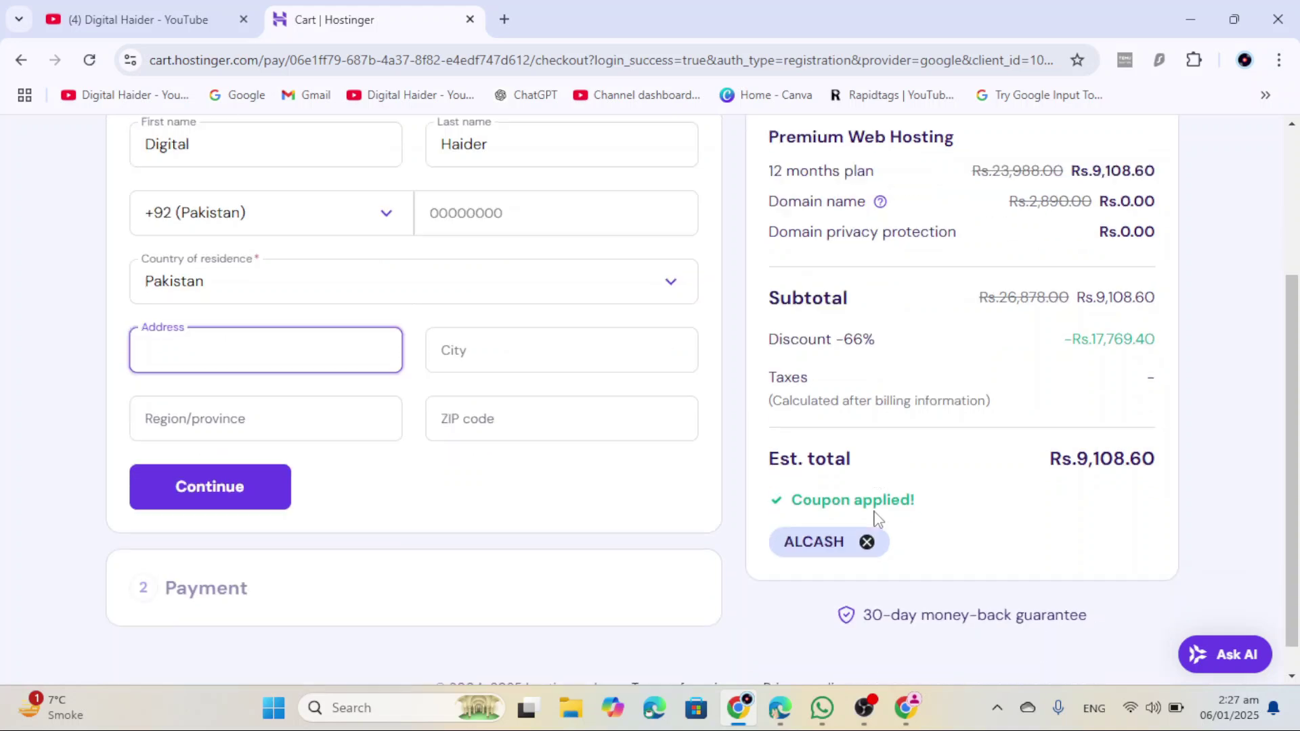
{"action": "scroll", "coordinate": [877, 520], "scroll_direction": "up", "scroll_amount": 4}
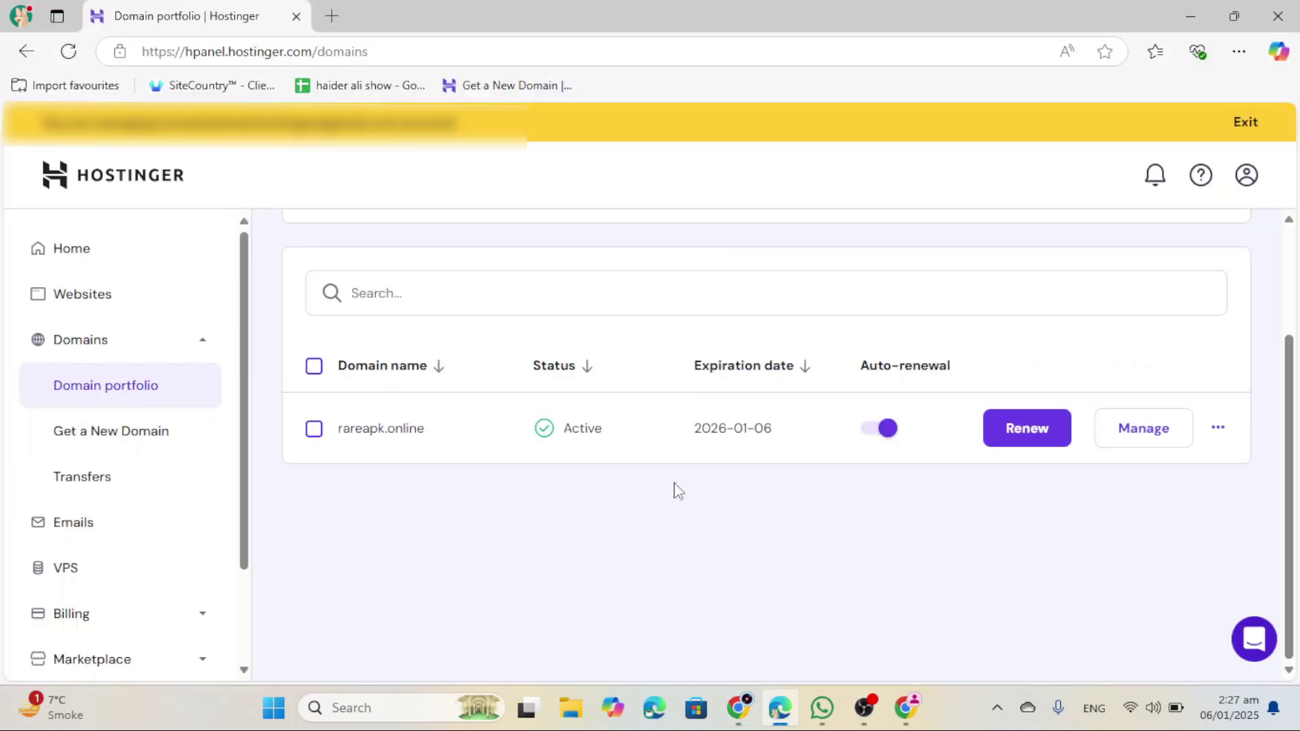
Step: Open the rareapk.online domain overview and view its DNS / Nameservers settings
{"action": "scroll", "coordinate": [665, 575], "scroll_direction": "down", "scroll_amount": 2}
{"action": "scroll", "coordinate": [346, 491], "scroll_direction": "up", "scroll_amount": 2}
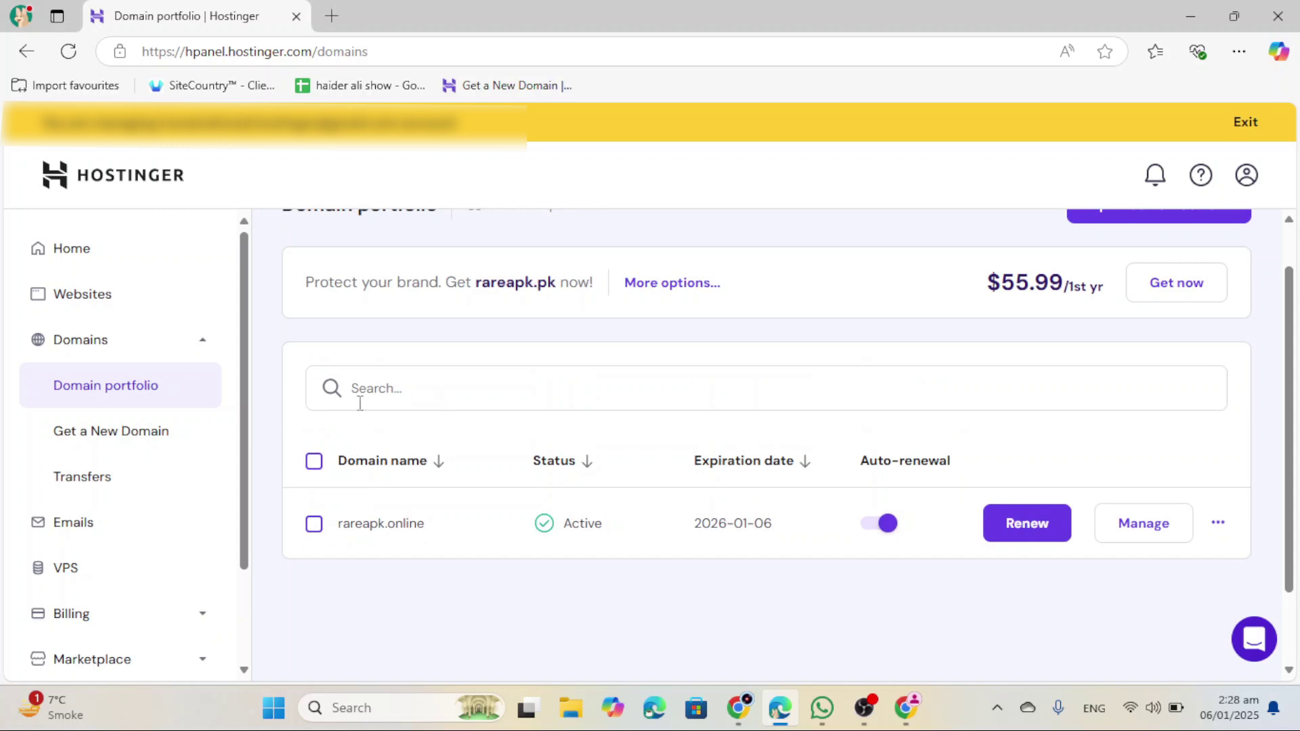
{"action": "scroll", "coordinate": [360, 403], "scroll_direction": "down", "scroll_amount": 2}
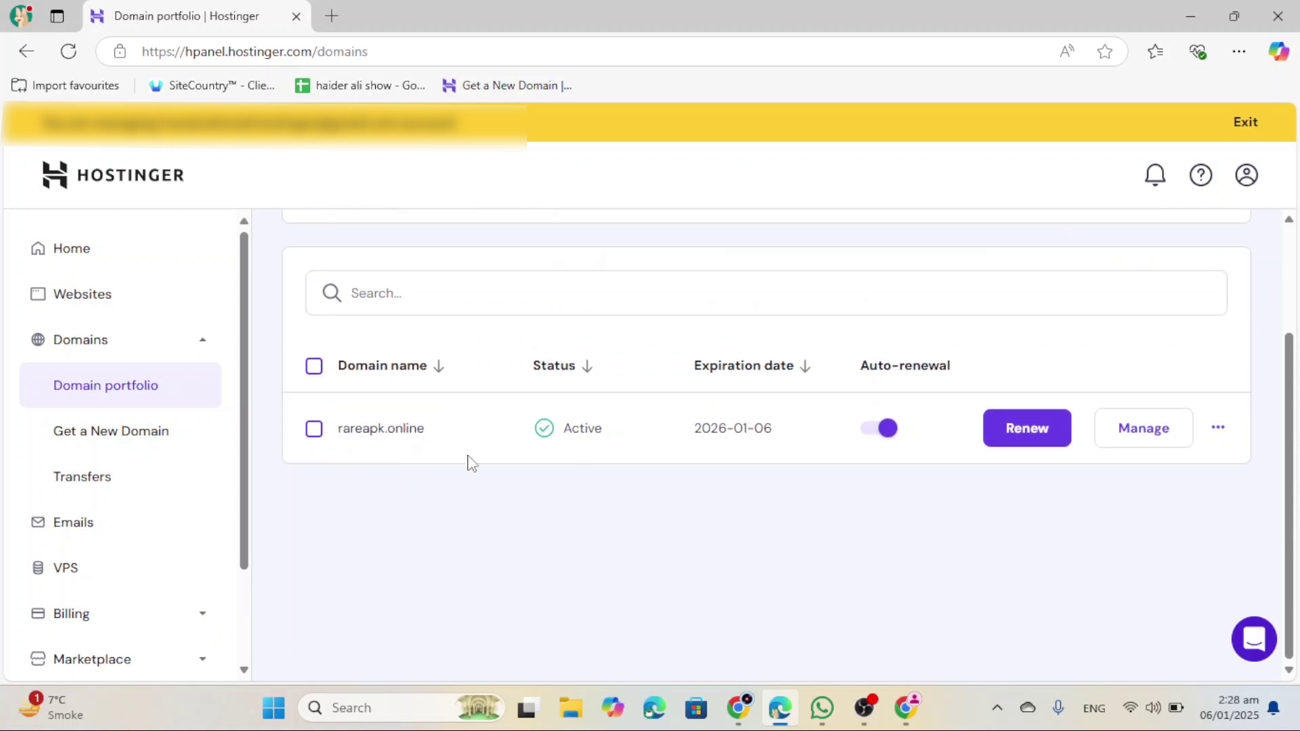
{"action": "left_click", "coordinate": [1152, 447]}
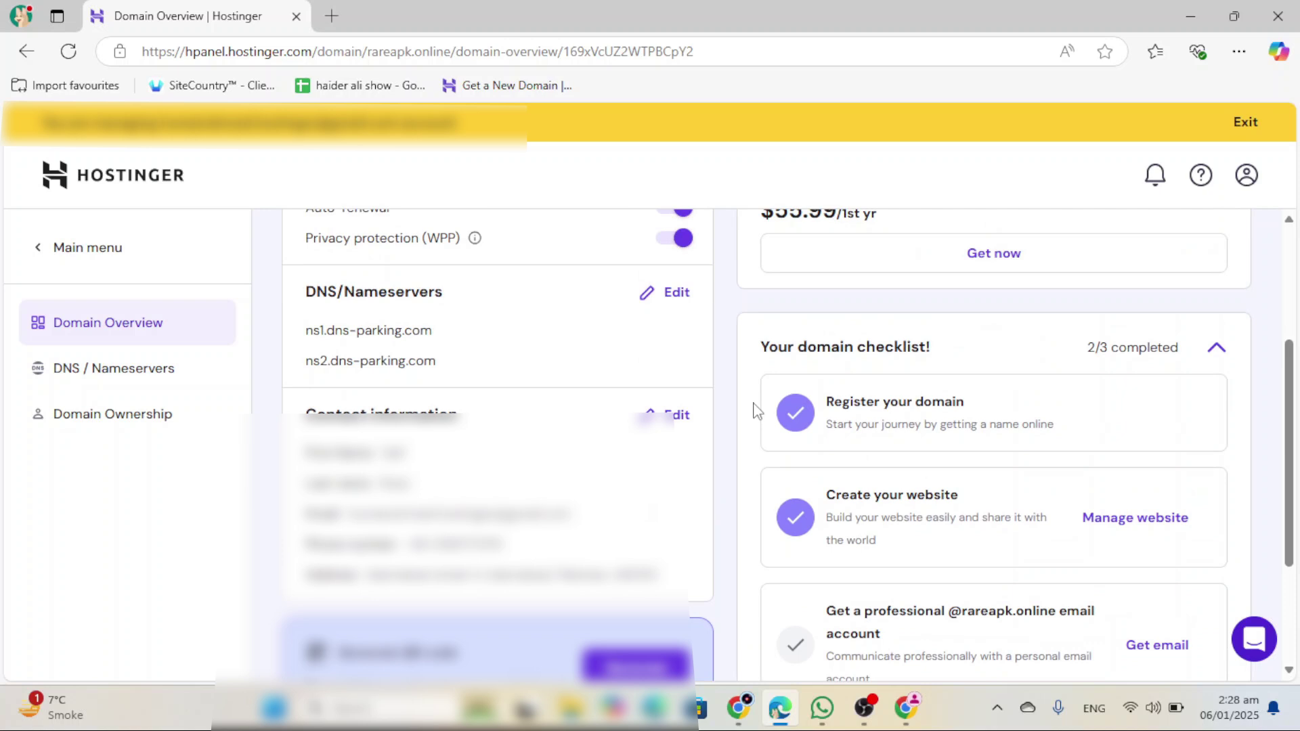
{"action": "scroll", "coordinate": [653, 407], "scroll_direction": "up", "scroll_amount": 2}
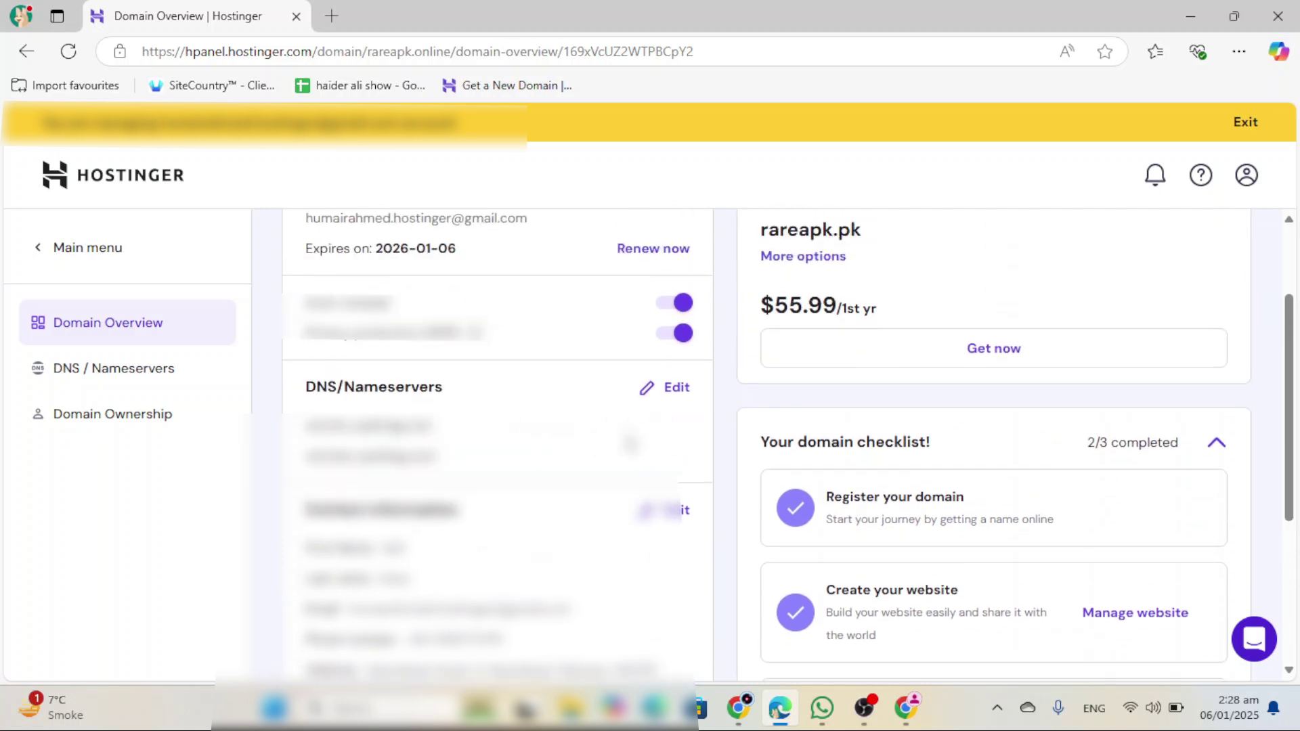
{"action": "scroll", "coordinate": [629, 443], "scroll_direction": "up", "scroll_amount": 2}
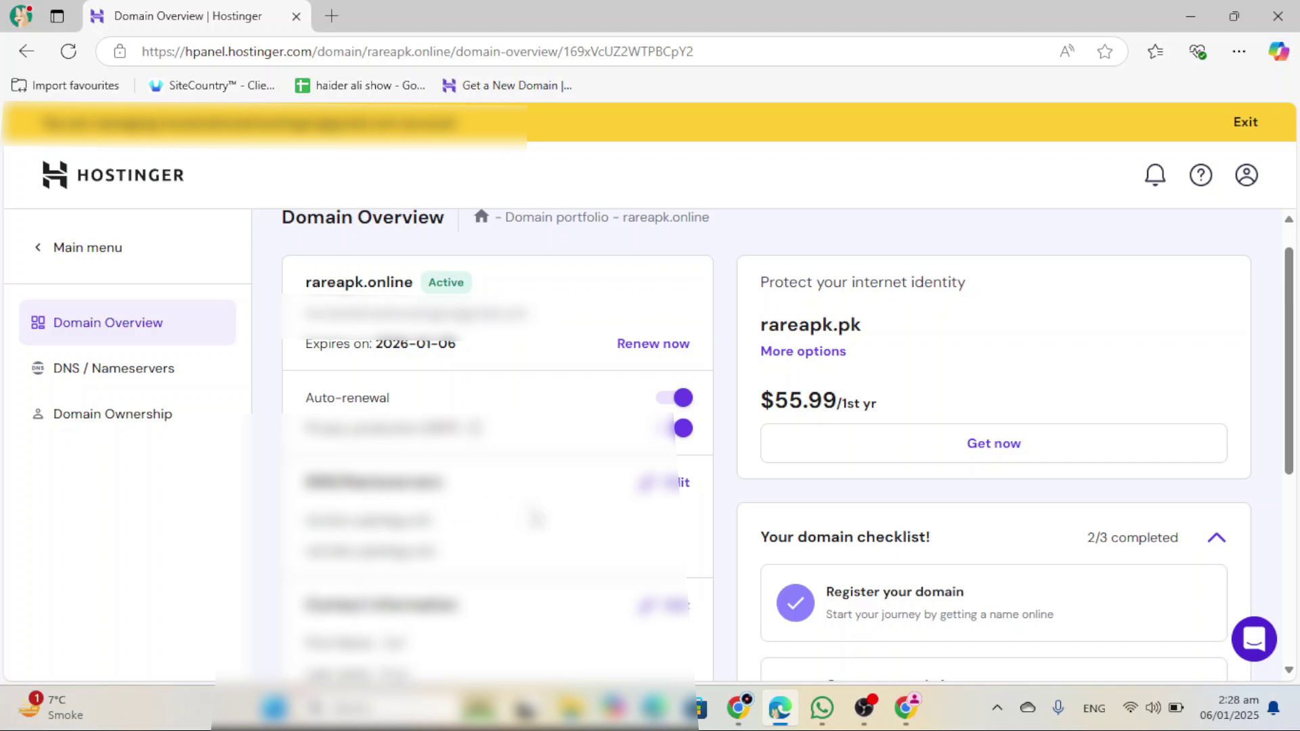
{"action": "left_click", "coordinate": [150, 383]}
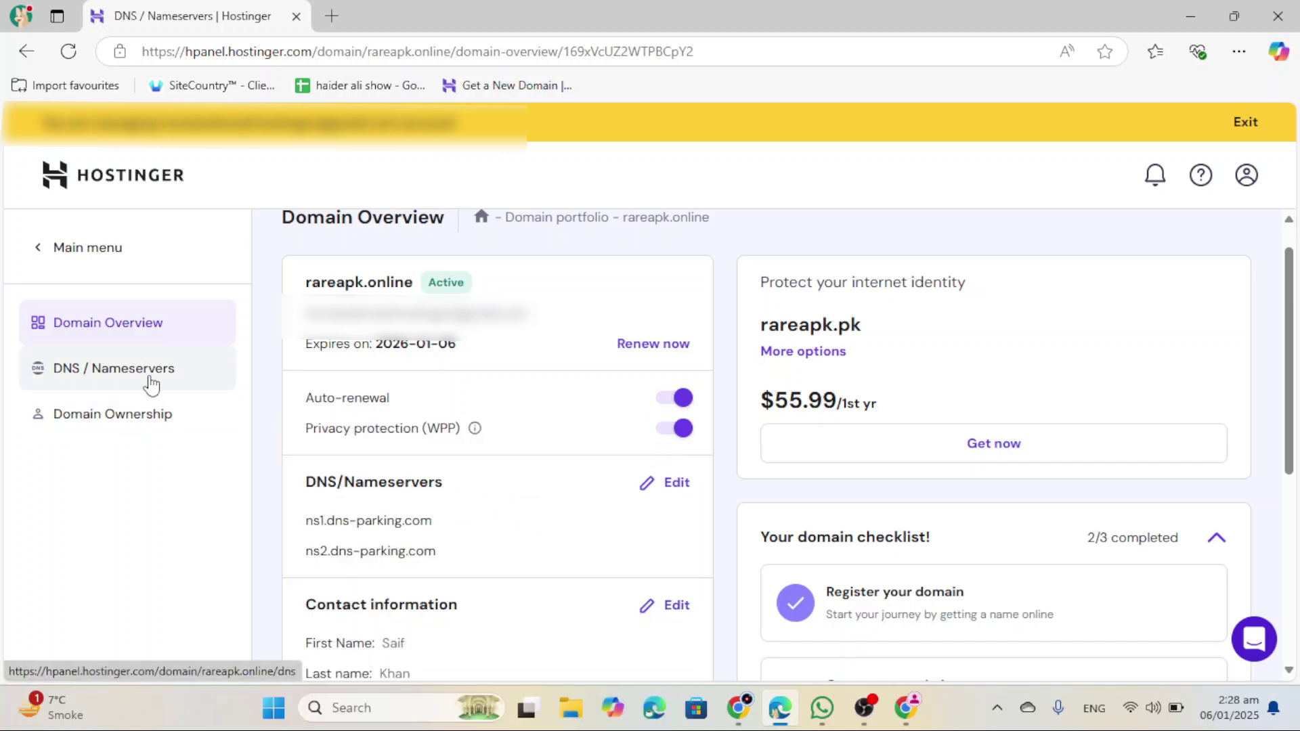
Step: Go to the rareapk.online website dashboard and launch its File manager
{"action": "scroll", "coordinate": [510, 488], "scroll_direction": "down", "scroll_amount": 2}
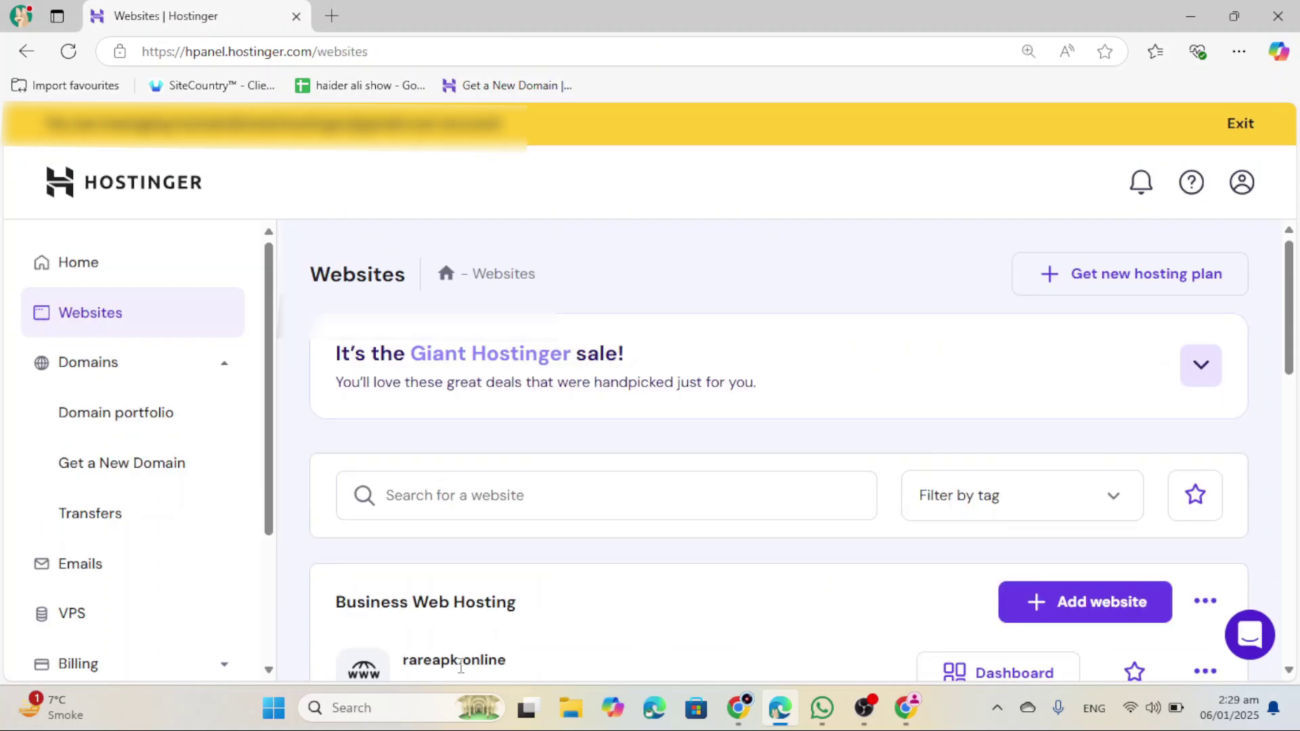
{"action": "left_click", "coordinate": [974, 674]}
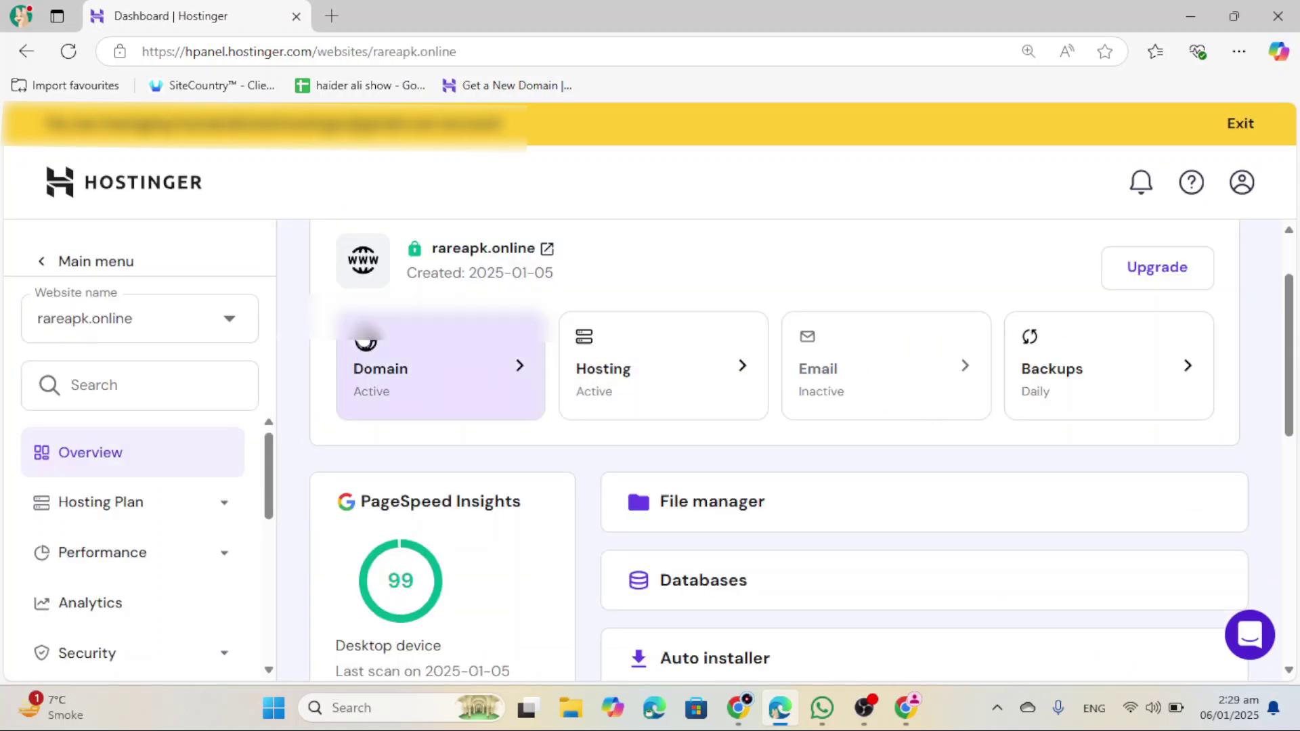
{"action": "scroll", "coordinate": [685, 393], "scroll_direction": "down", "scroll_amount": 2}
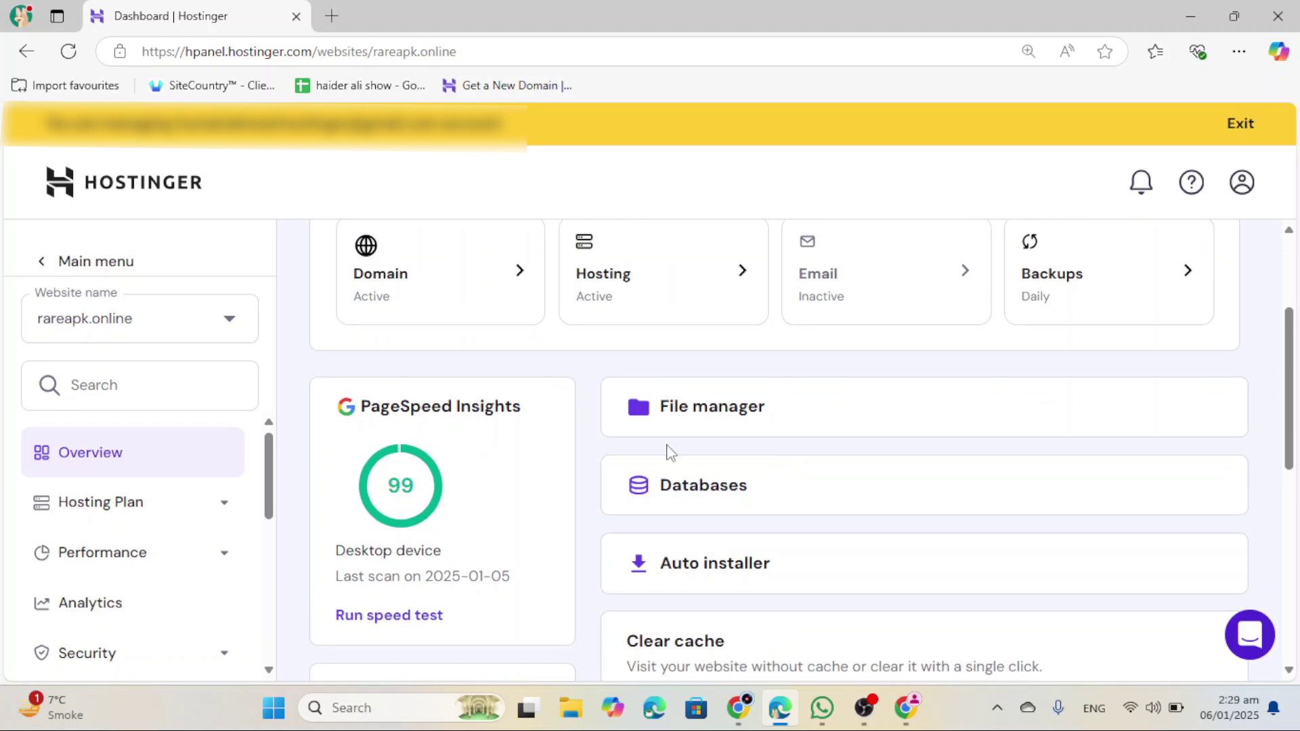
{"action": "left_click", "coordinate": [752, 421]}
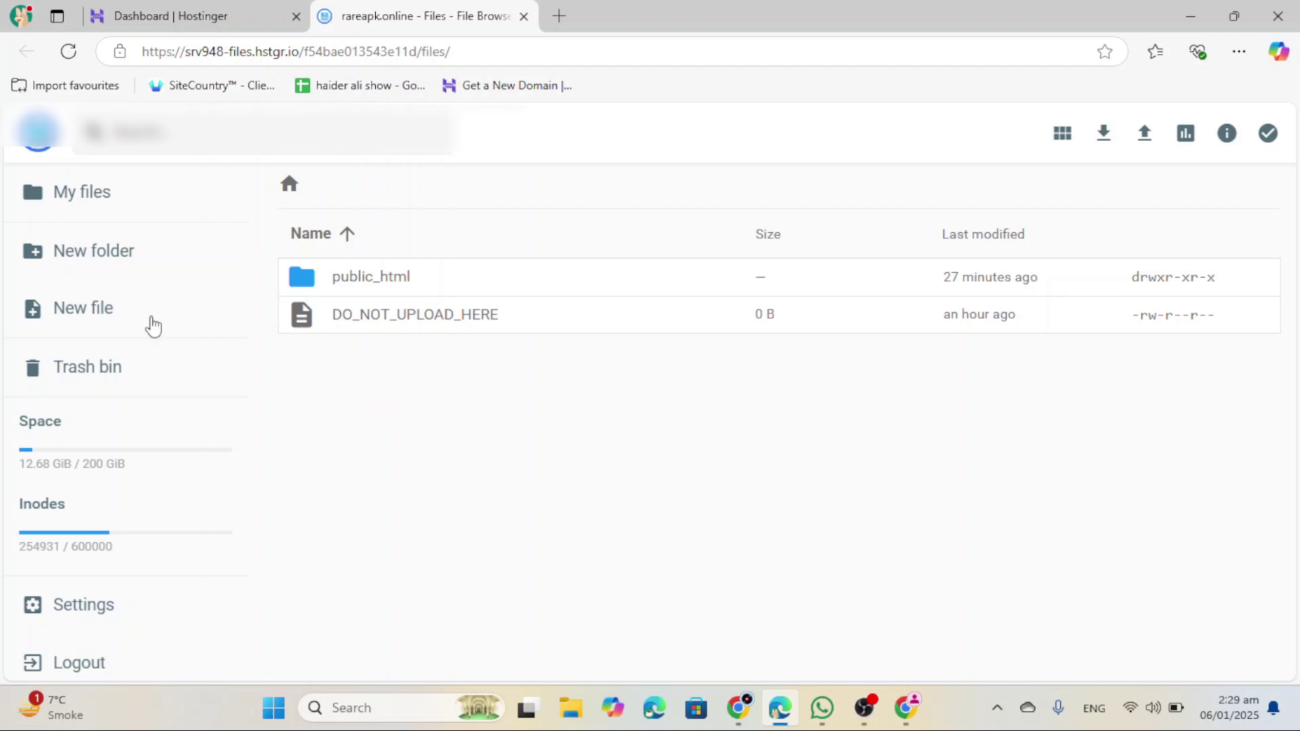
Step: Open public_html and upload the Zontal-v1.5.zip archive into it as a single file
{"action": "double_click", "coordinate": [867, 278]}
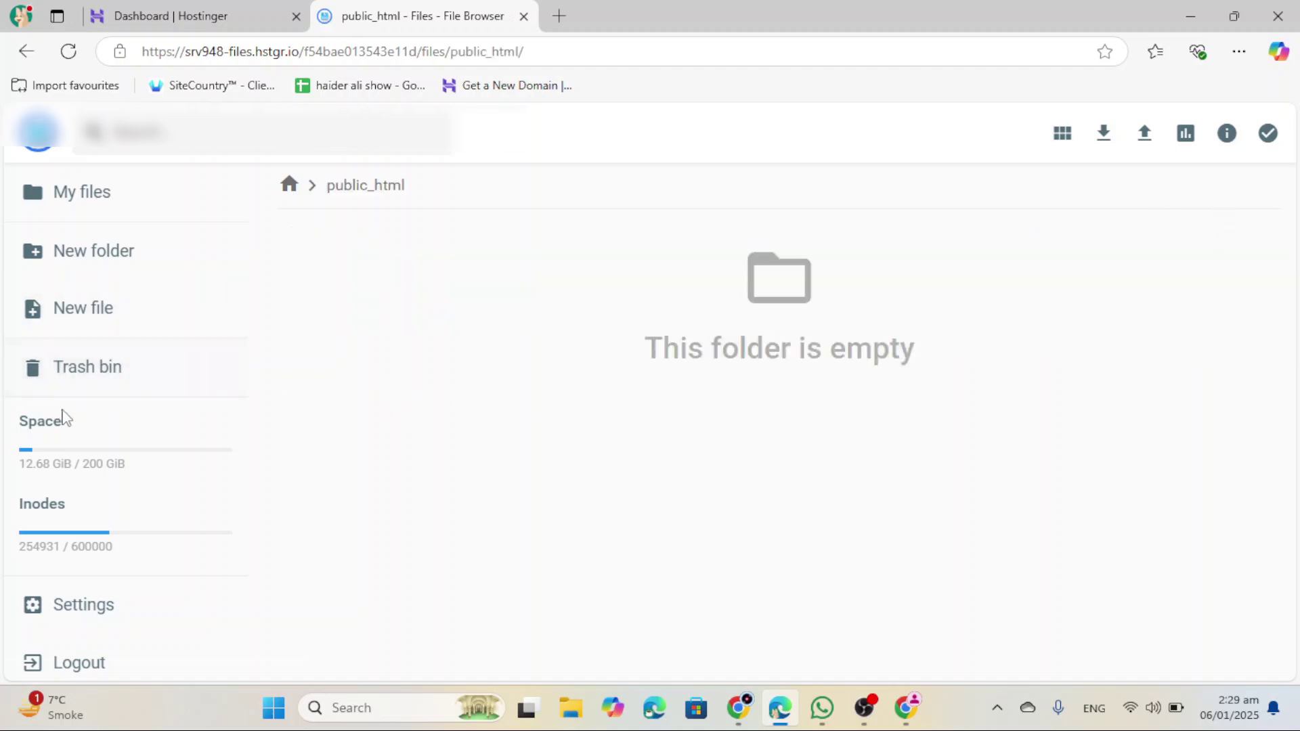
{"action": "left_click", "coordinate": [1145, 133]}
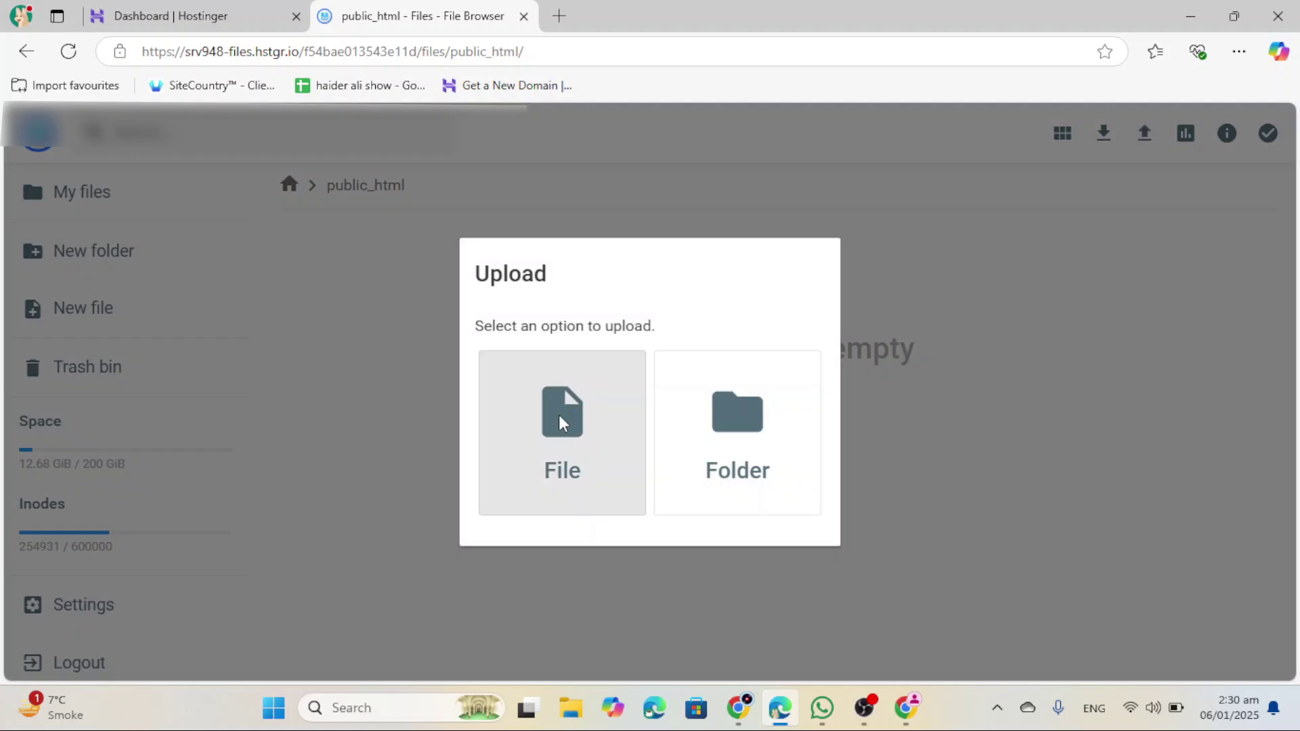
{"action": "left_click", "coordinate": [560, 415]}
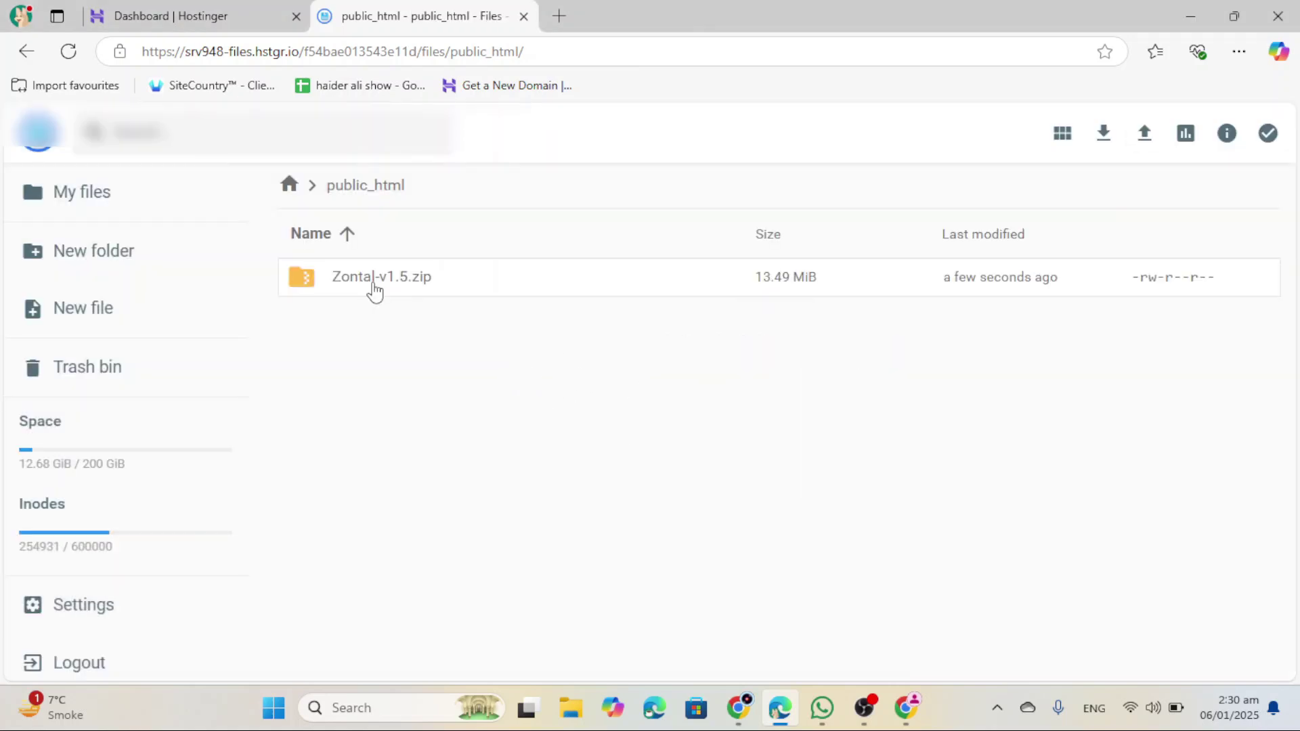
{"action": "left_click", "coordinate": [374, 290]}
{"action": "right_click", "coordinate": [375, 290]}
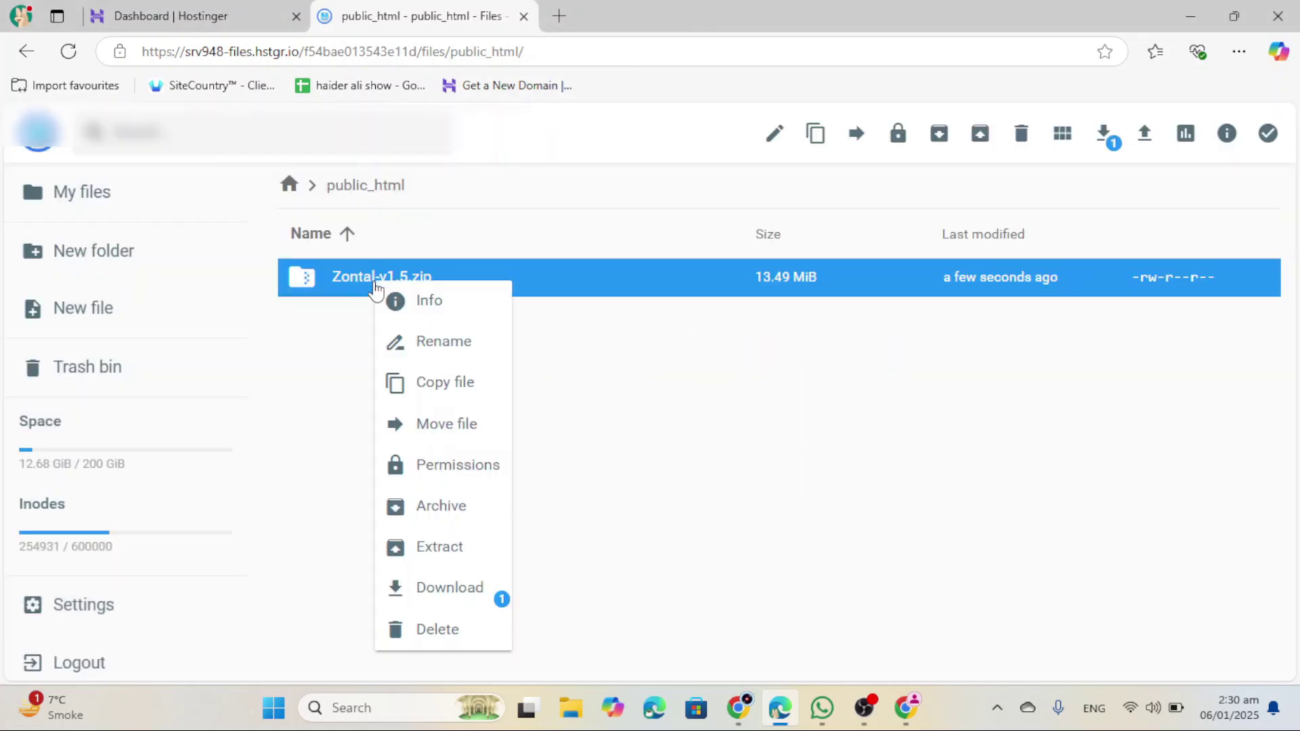
Step: Extract Zontal-v1.5.zip with public_html as the destination
{"action": "left_click", "coordinate": [450, 557]}
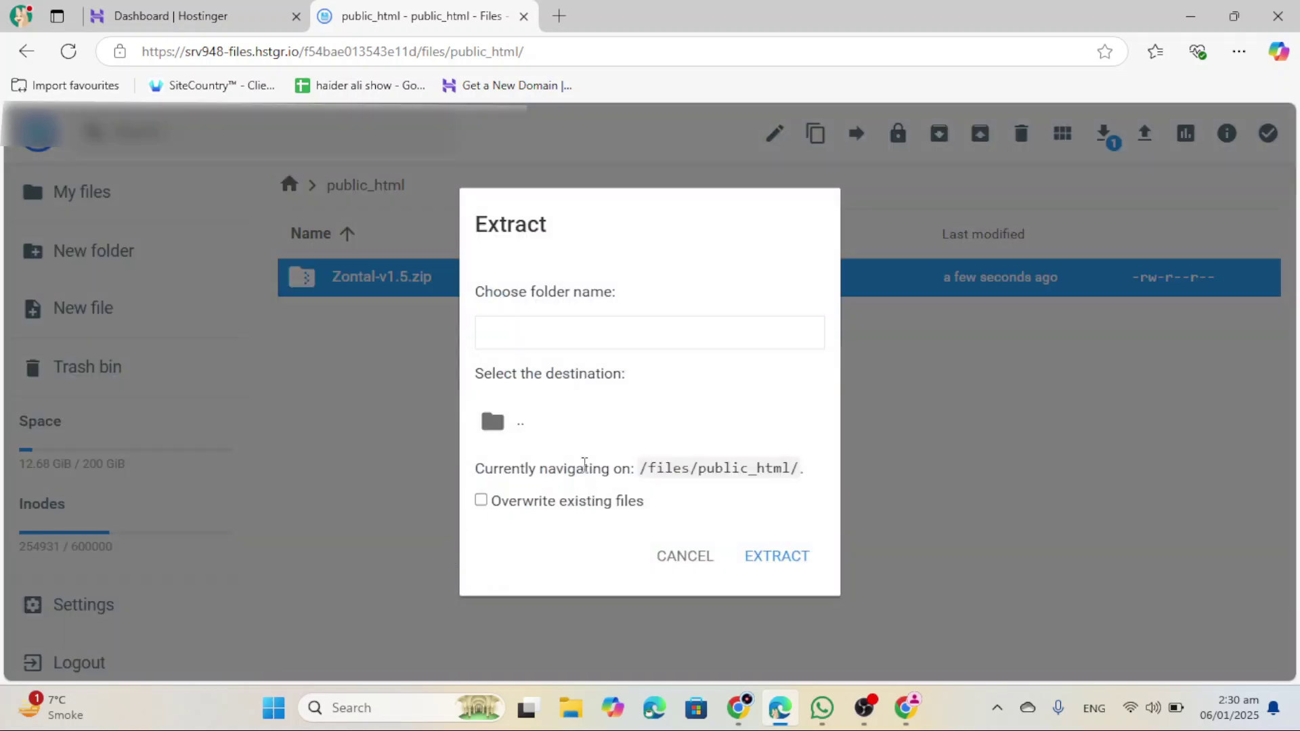
{"action": "double_click", "coordinate": [531, 433]}
{"action": "left_click", "coordinate": [569, 439]}
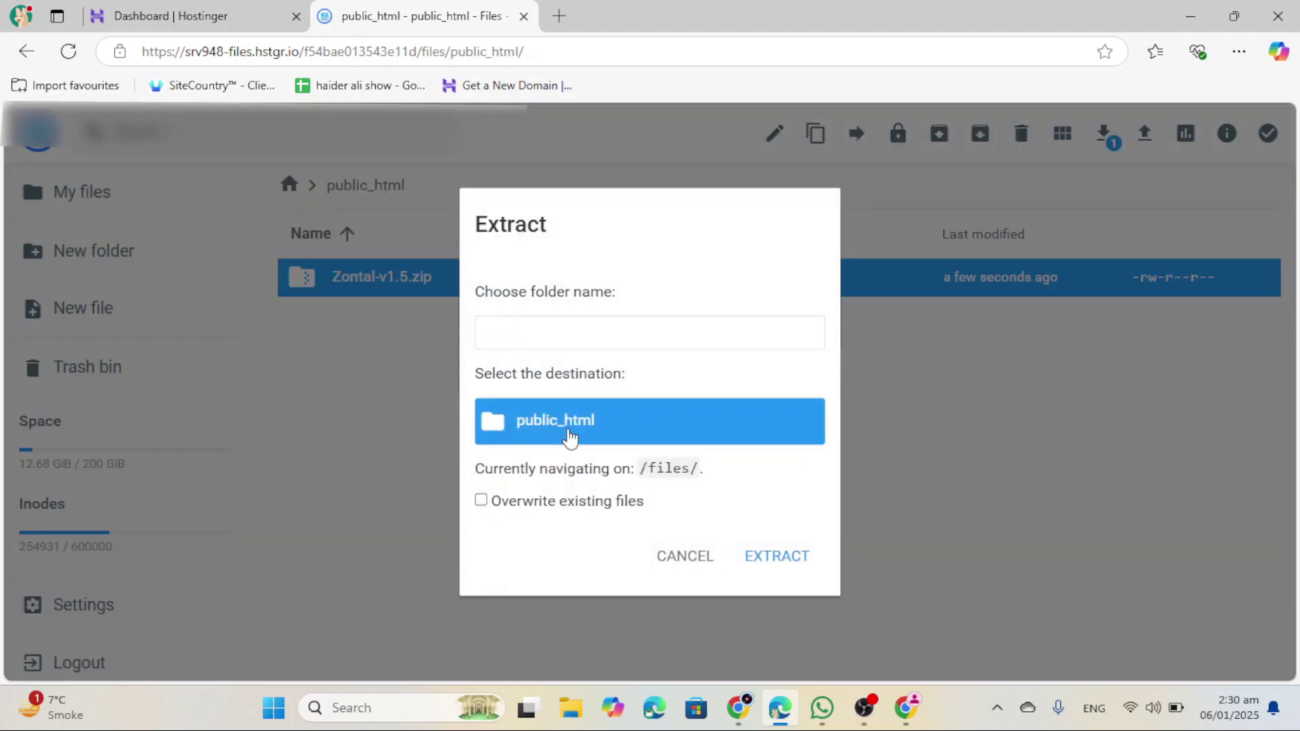
{"action": "left_click", "coordinate": [529, 336]}
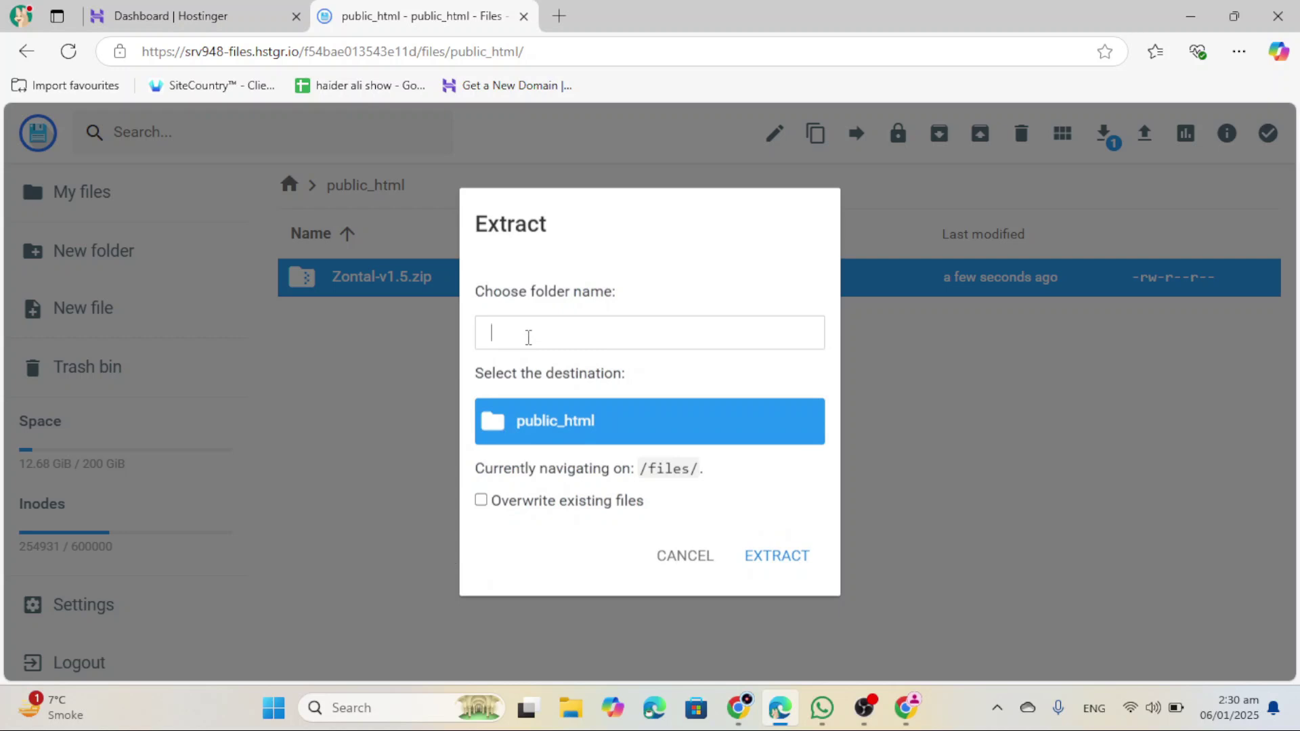
{"action": "key", "text": "Return"}
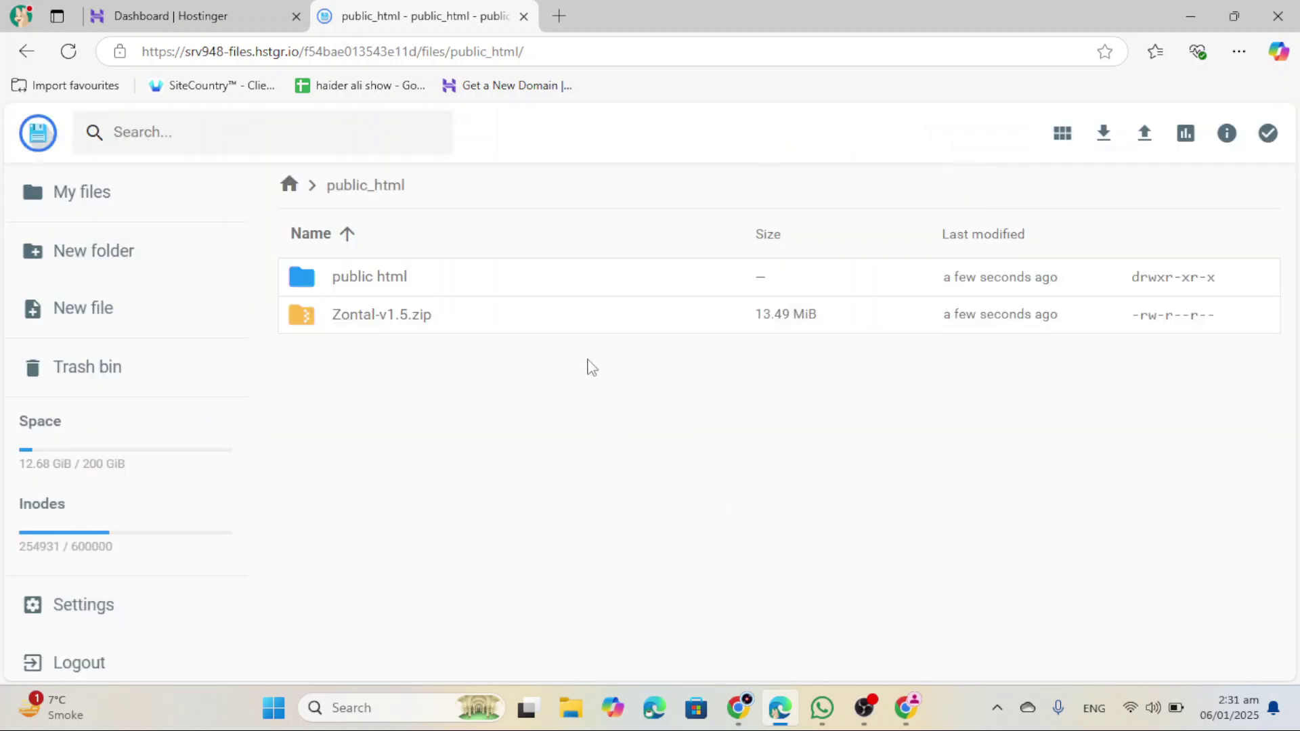
Step: Move every item from public html/Zontal-v1.5 directly into public_html
{"action": "left_click", "coordinate": [359, 288]}
{"action": "double_click", "coordinate": [359, 288]}
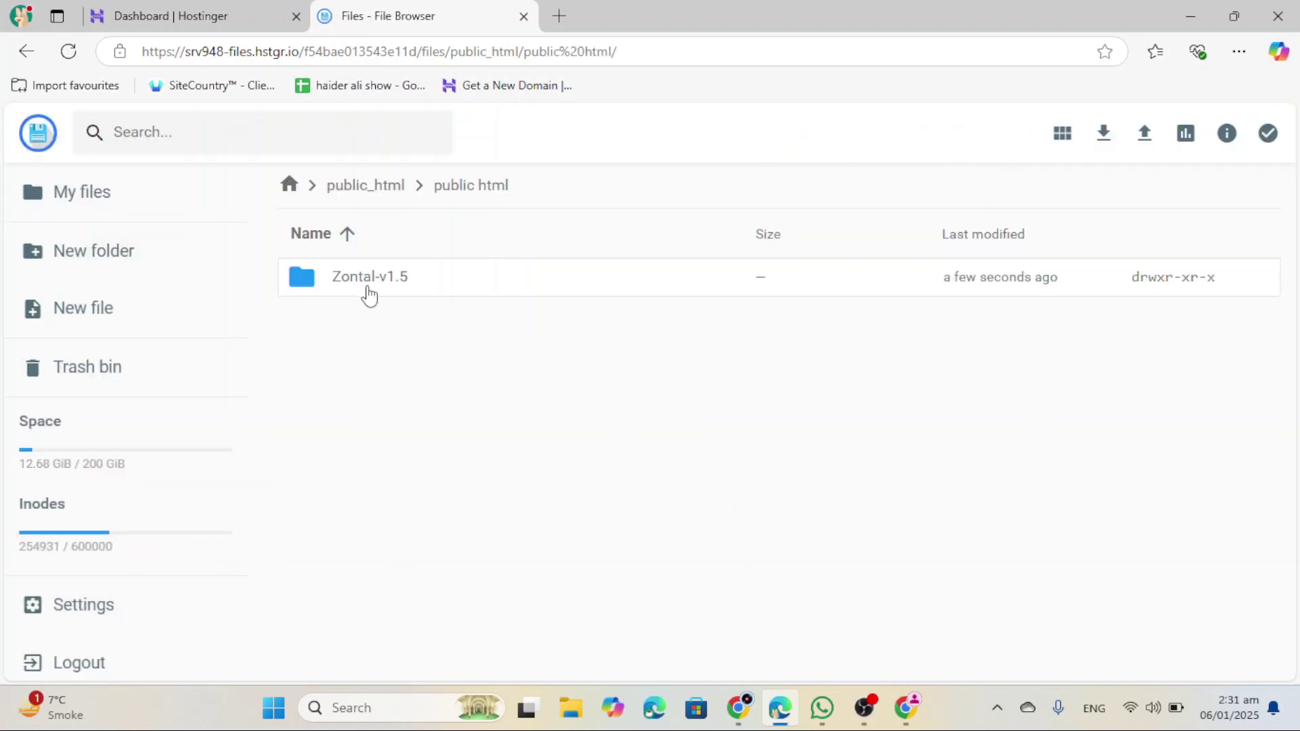
{"action": "double_click", "coordinate": [407, 283]}
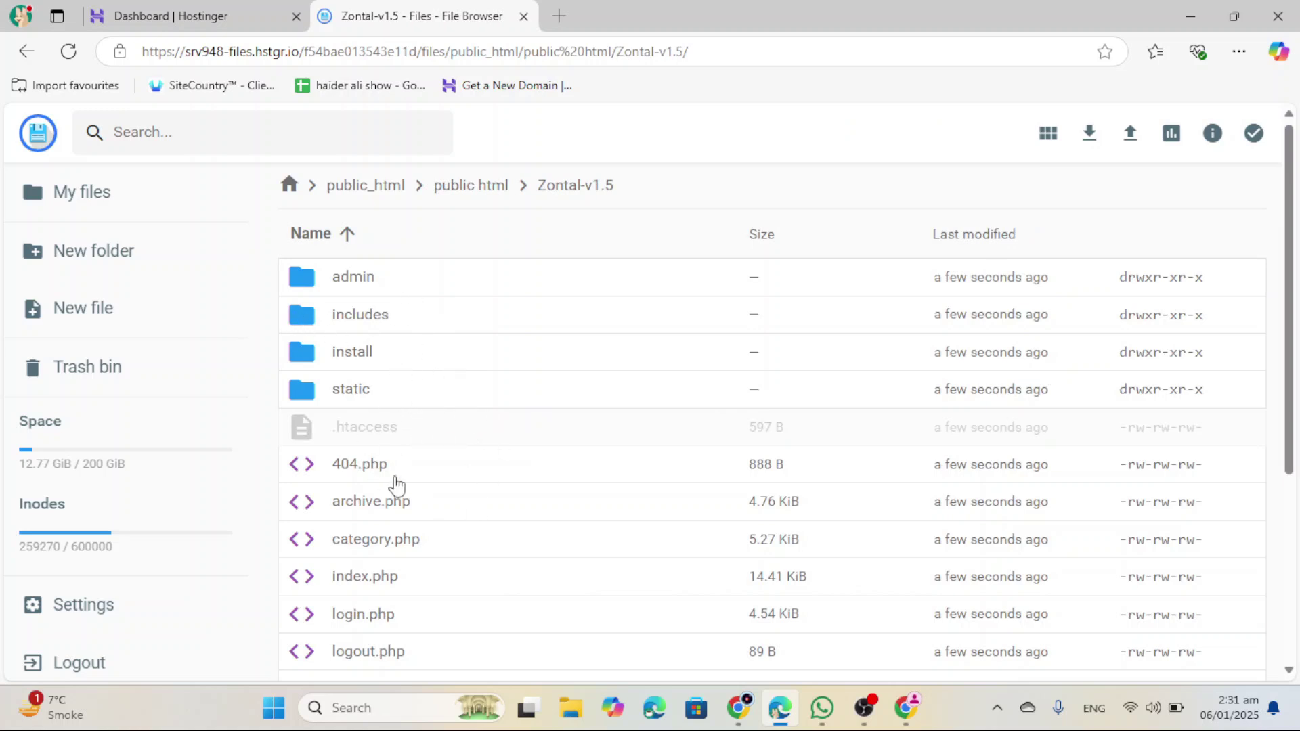
{"action": "left_click", "coordinate": [1254, 133]}
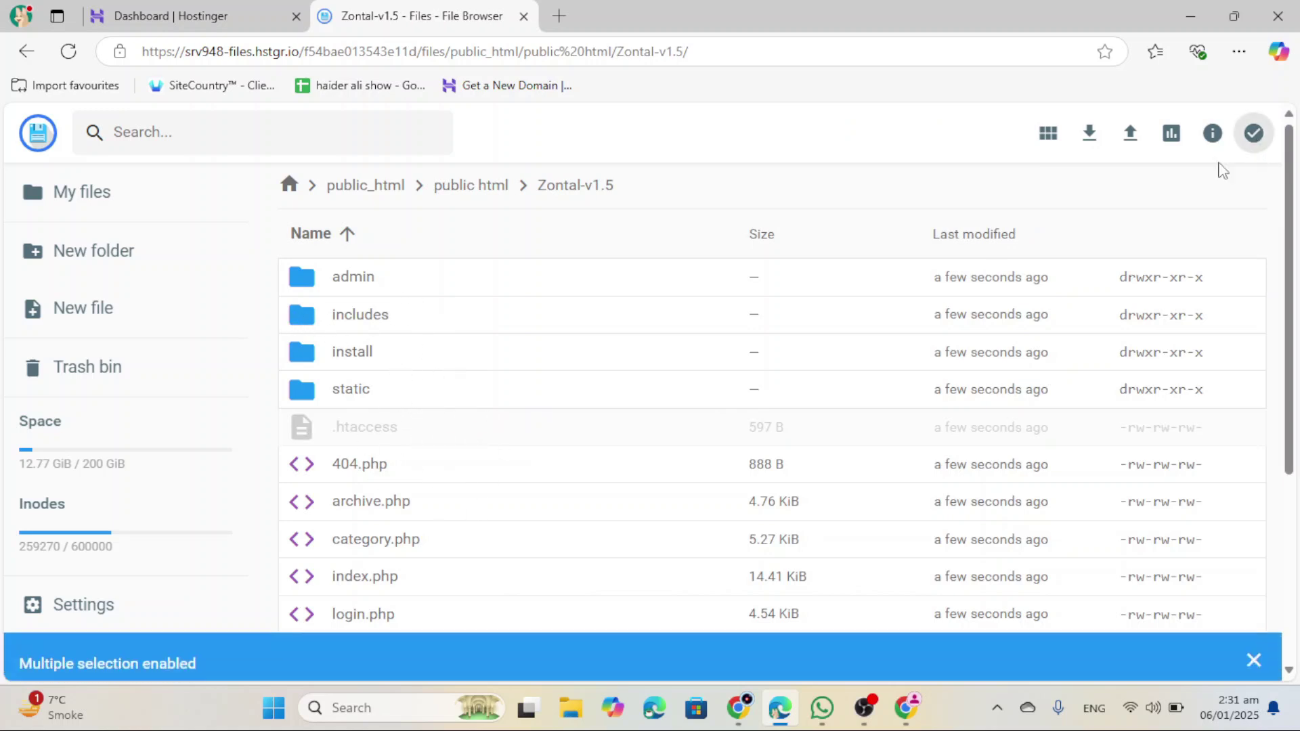
{"action": "left_click", "coordinate": [420, 290]}
{"action": "key", "text": "ctrl+a"}
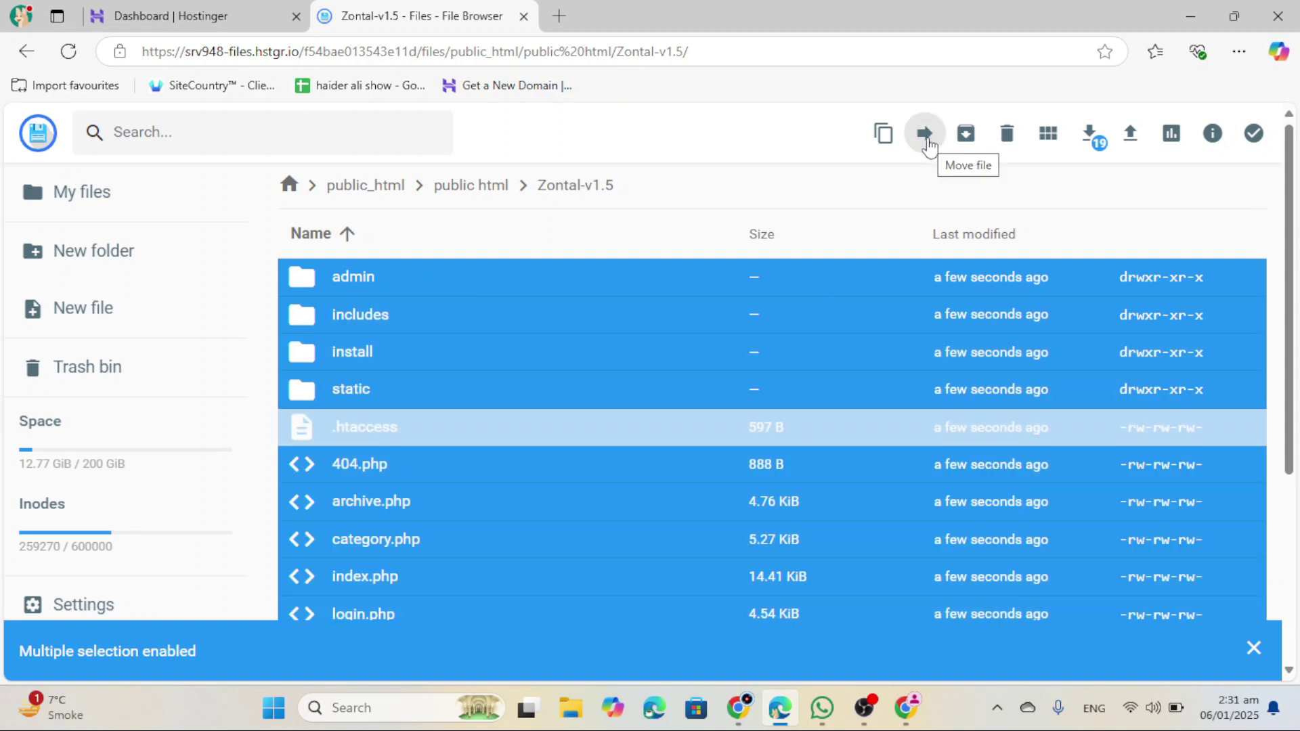
{"action": "left_click", "coordinate": [926, 134]}
{"action": "double_click", "coordinate": [610, 260]}
{"action": "double_click", "coordinate": [546, 338]}
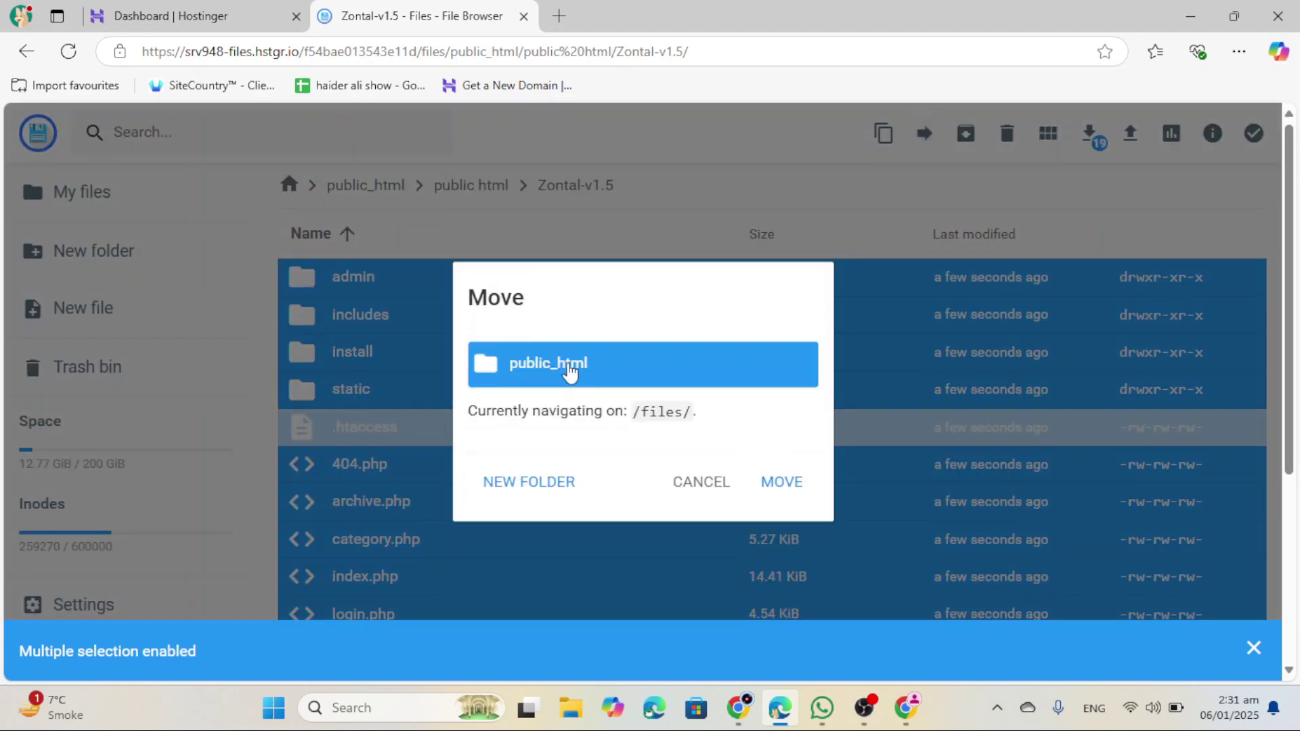
{"action": "left_click", "coordinate": [780, 483]}
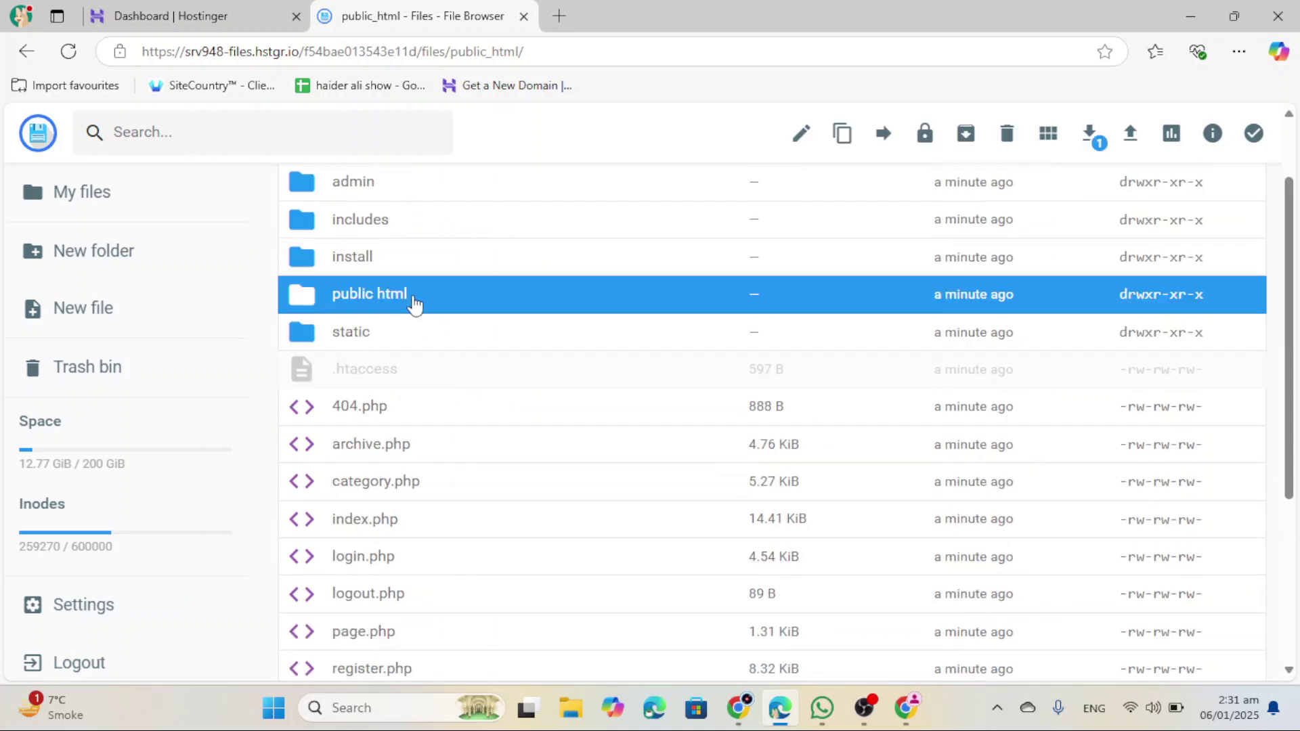
Step: Delete the leftover Zontal-v1.5.zip from public_html
{"action": "scroll", "coordinate": [393, 474], "scroll_direction": "down", "scroll_amount": 8}
{"action": "left_click", "coordinate": [383, 613]}
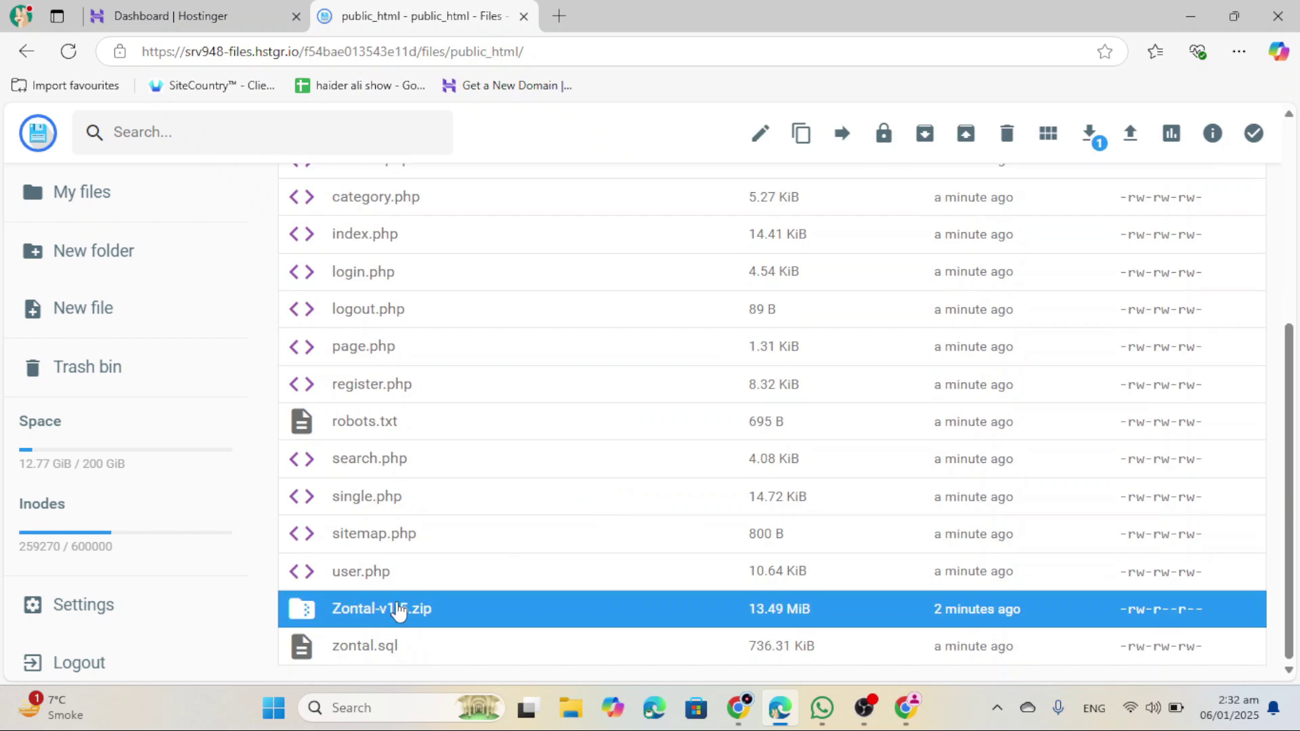
{"action": "key", "text": "Delete"}
{"action": "key", "text": "Return"}
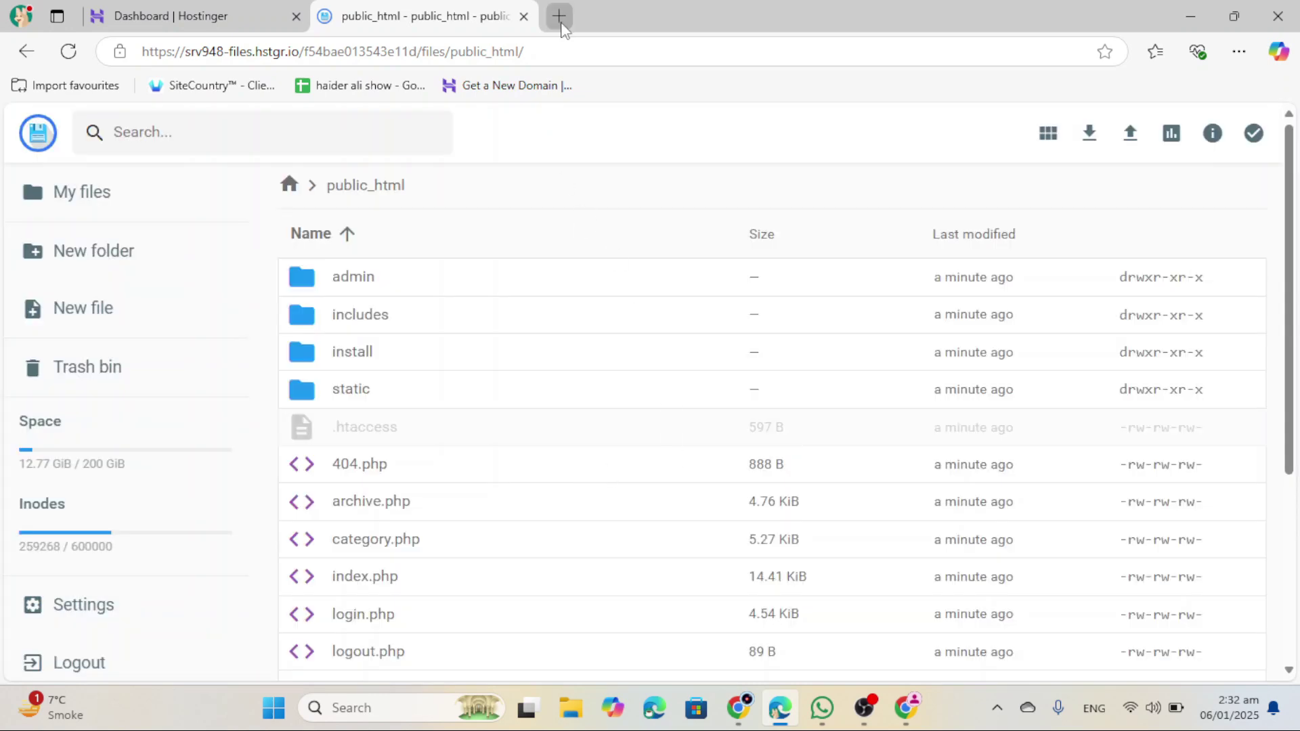
{"action": "left_click", "coordinate": [559, 16]}
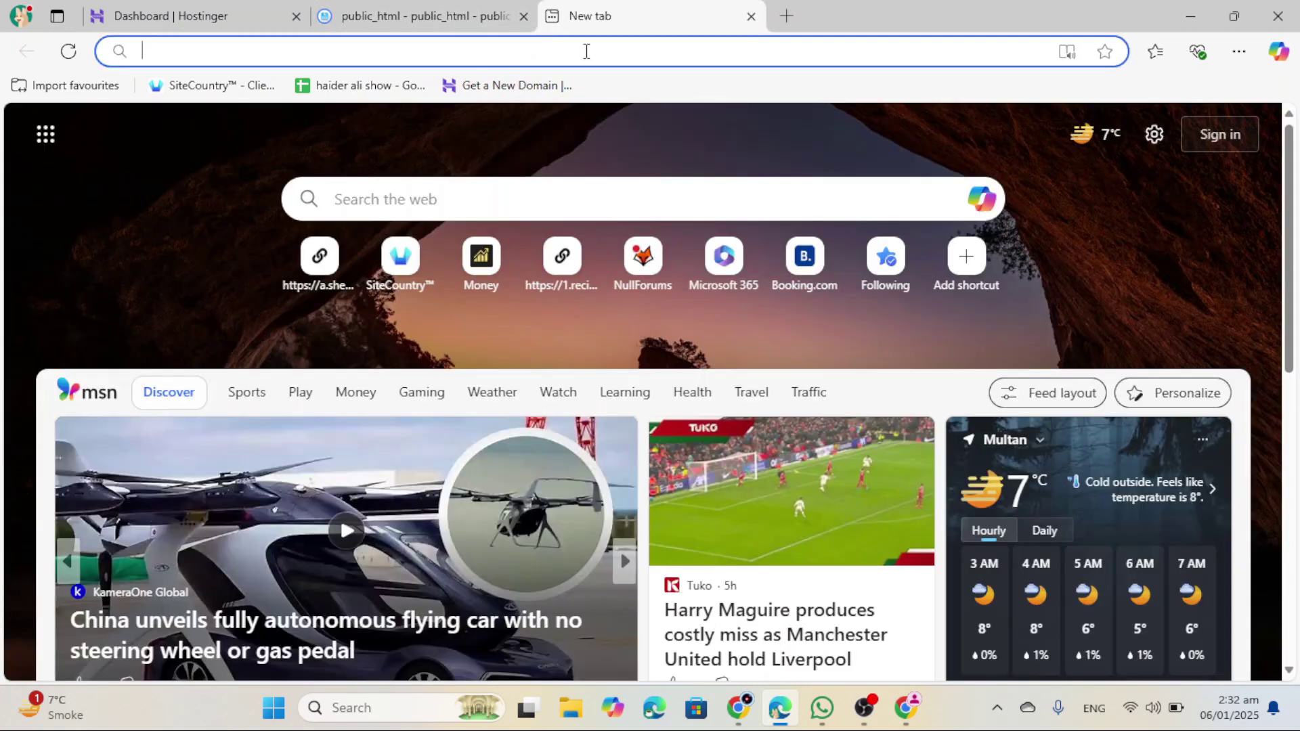
Step: Load rareapk.online to see the Zontal installer's Terms & Condition step, then return to hPanel
{"action": "type", "text": "rareapk.online"}
{"action": "key", "text": "Return"}
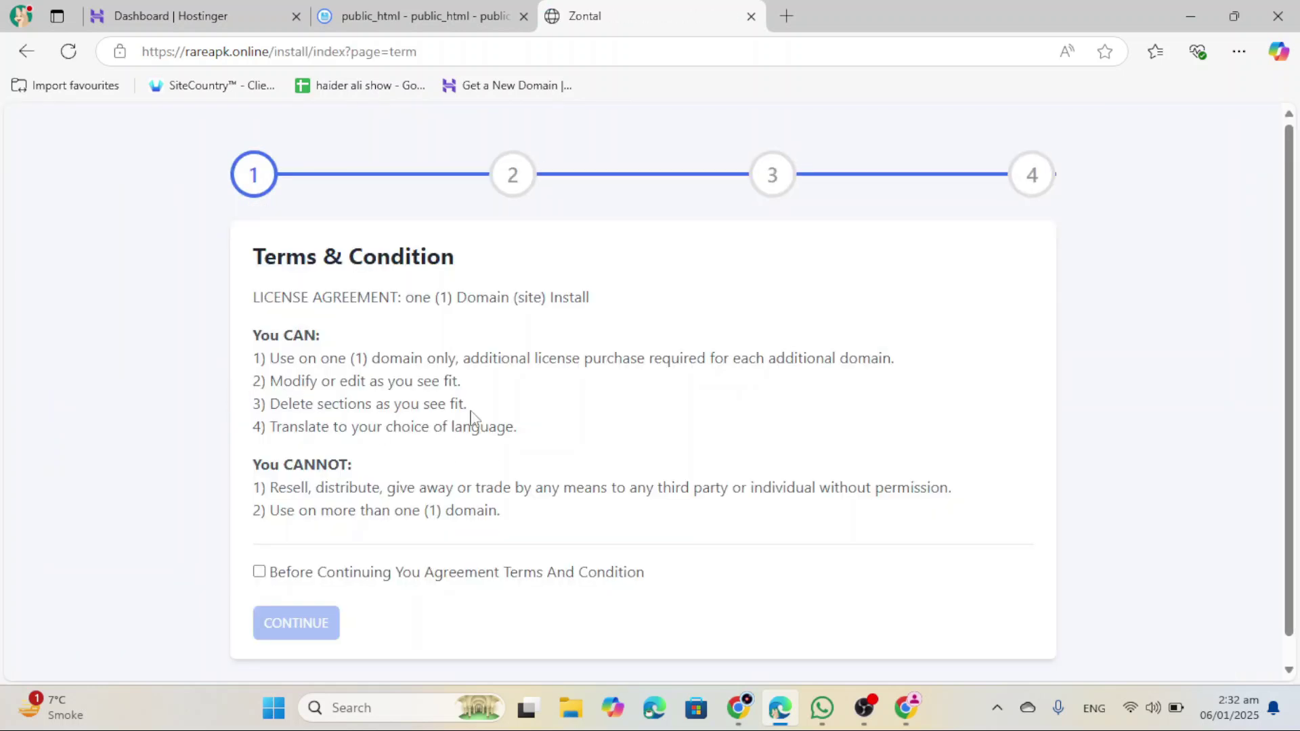
{"action": "scroll", "coordinate": [409, 495], "scroll_direction": "down", "scroll_amount": 1}
{"action": "scroll", "coordinate": [528, 522], "scroll_direction": "up", "scroll_amount": 1}
{"action": "scroll", "coordinate": [474, 524], "scroll_direction": "down", "scroll_amount": 1}
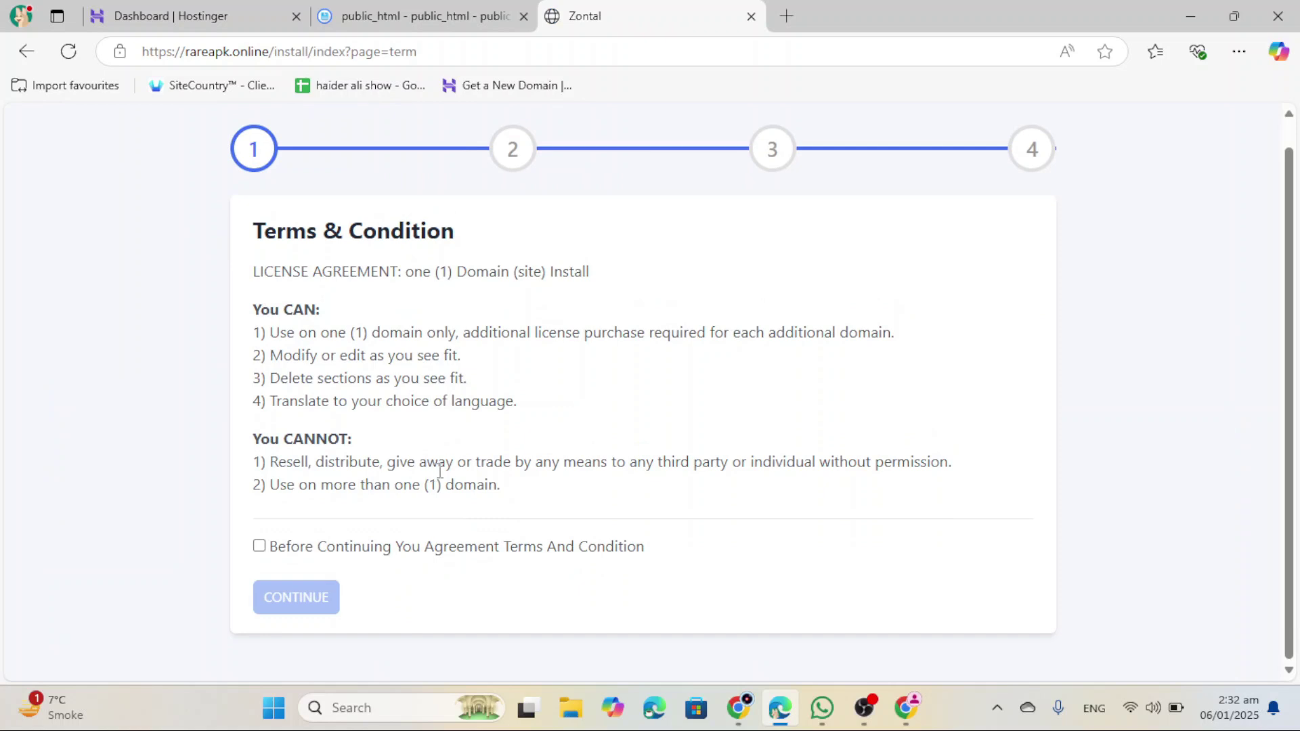
{"action": "key", "text": "ctrl+shift+Tab"}
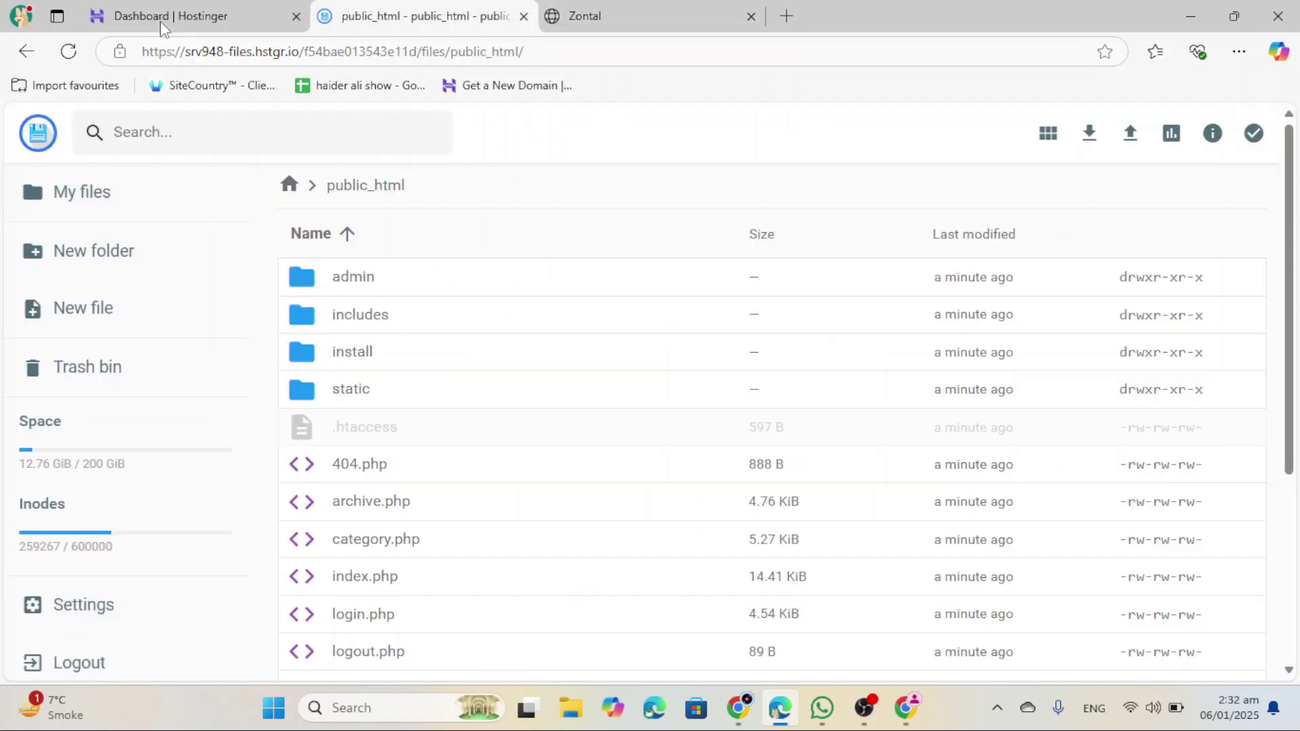
{"action": "left_click", "coordinate": [166, 21]}
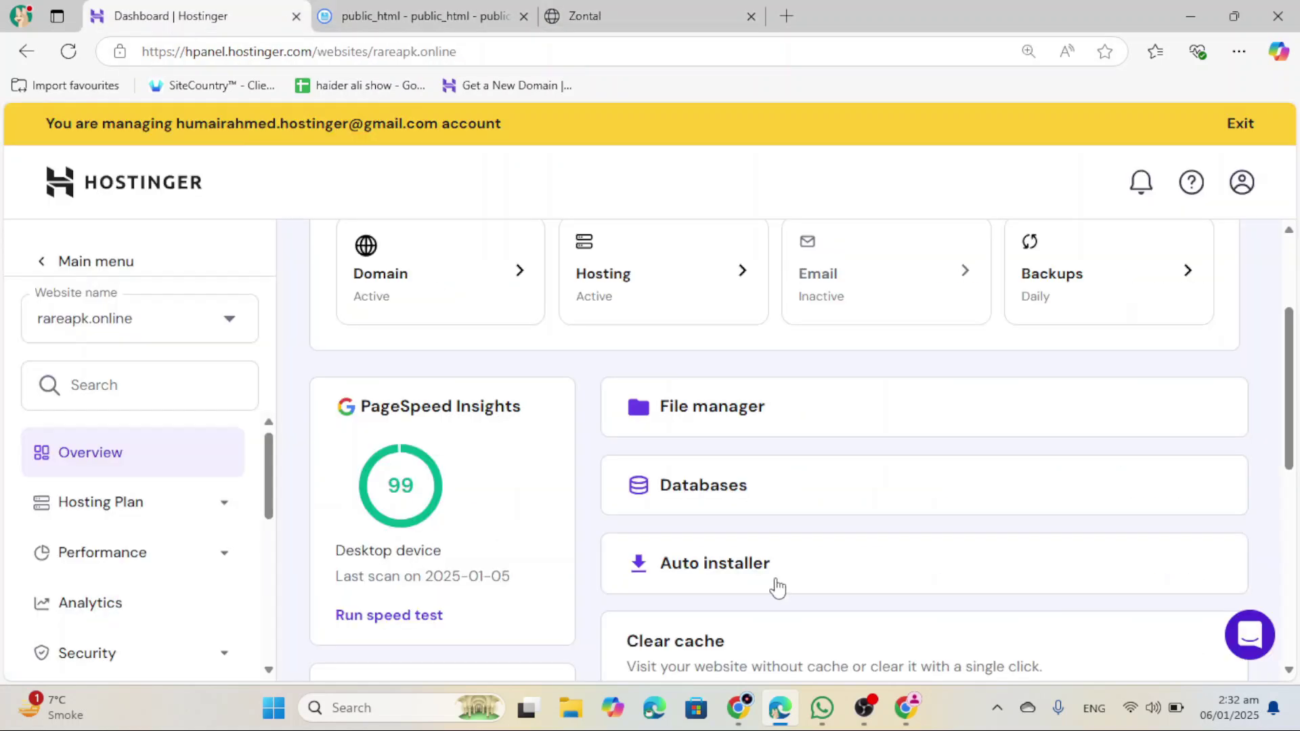
Step: Create a MySQL database and user both named rareapk with a pasted password
{"action": "left_click", "coordinate": [737, 494]}
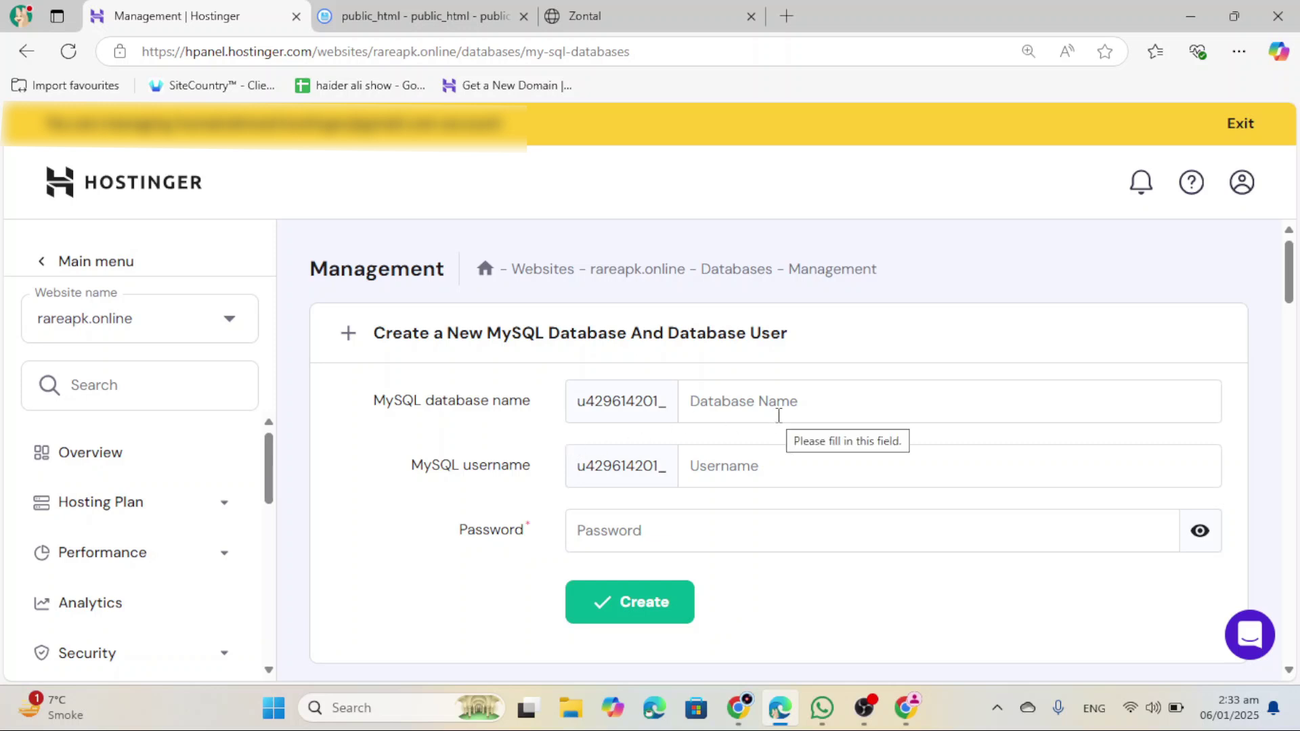
{"action": "type", "text": "rareapk"}
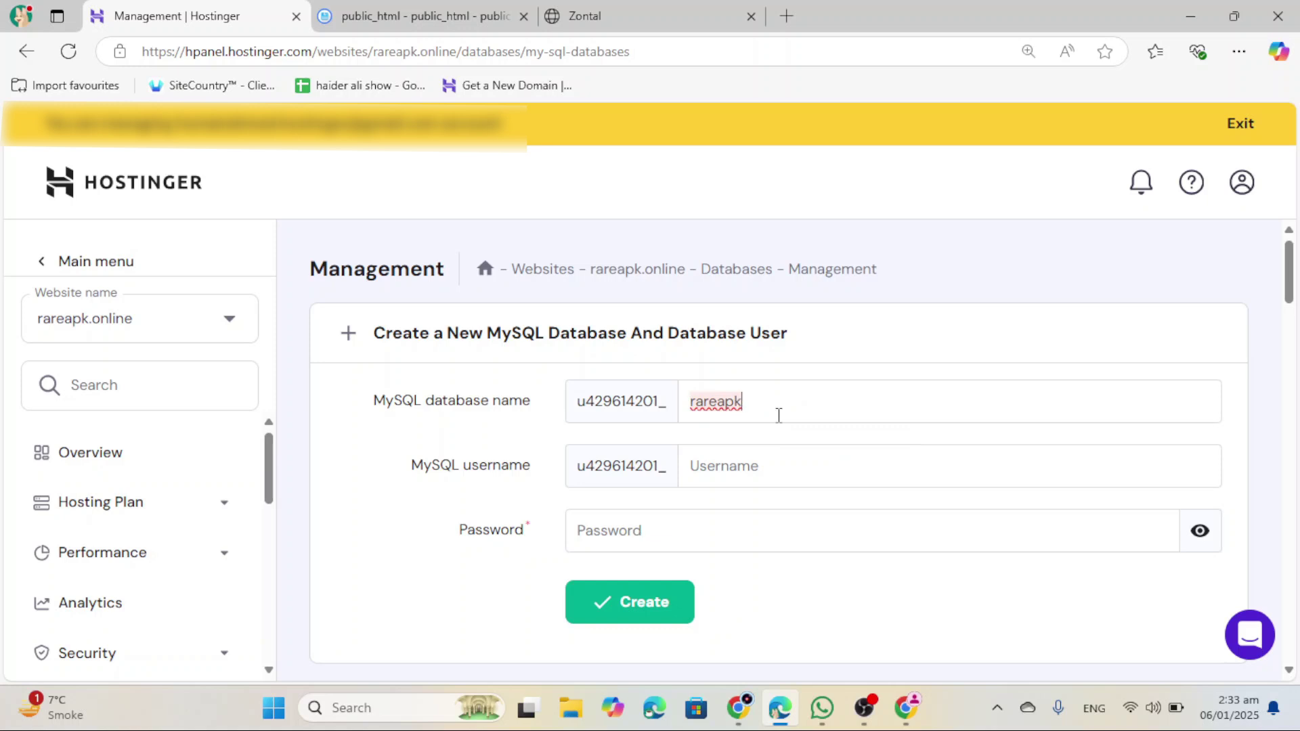
{"action": "left_click", "coordinate": [772, 461]}
{"action": "key", "text": "ctrl+v"}
{"action": "left_click", "coordinate": [754, 534]}
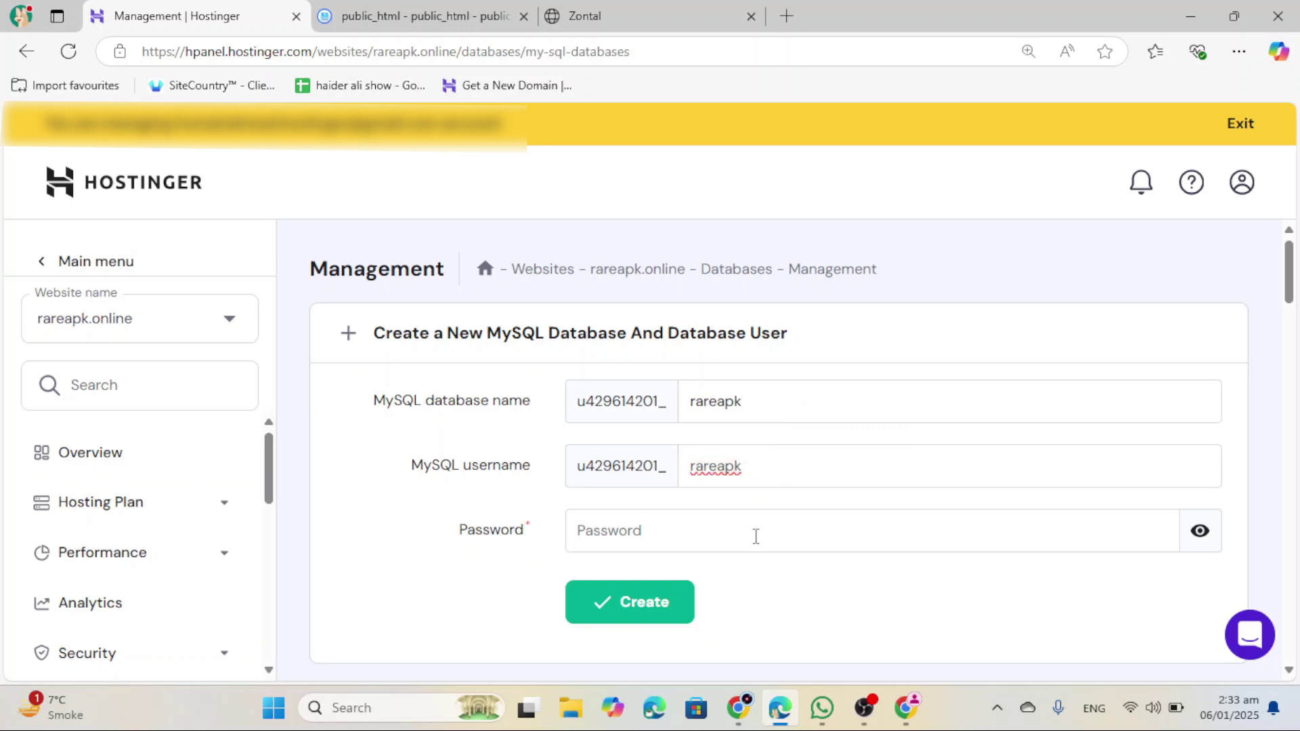
{"action": "key", "text": "ctrl+v"}
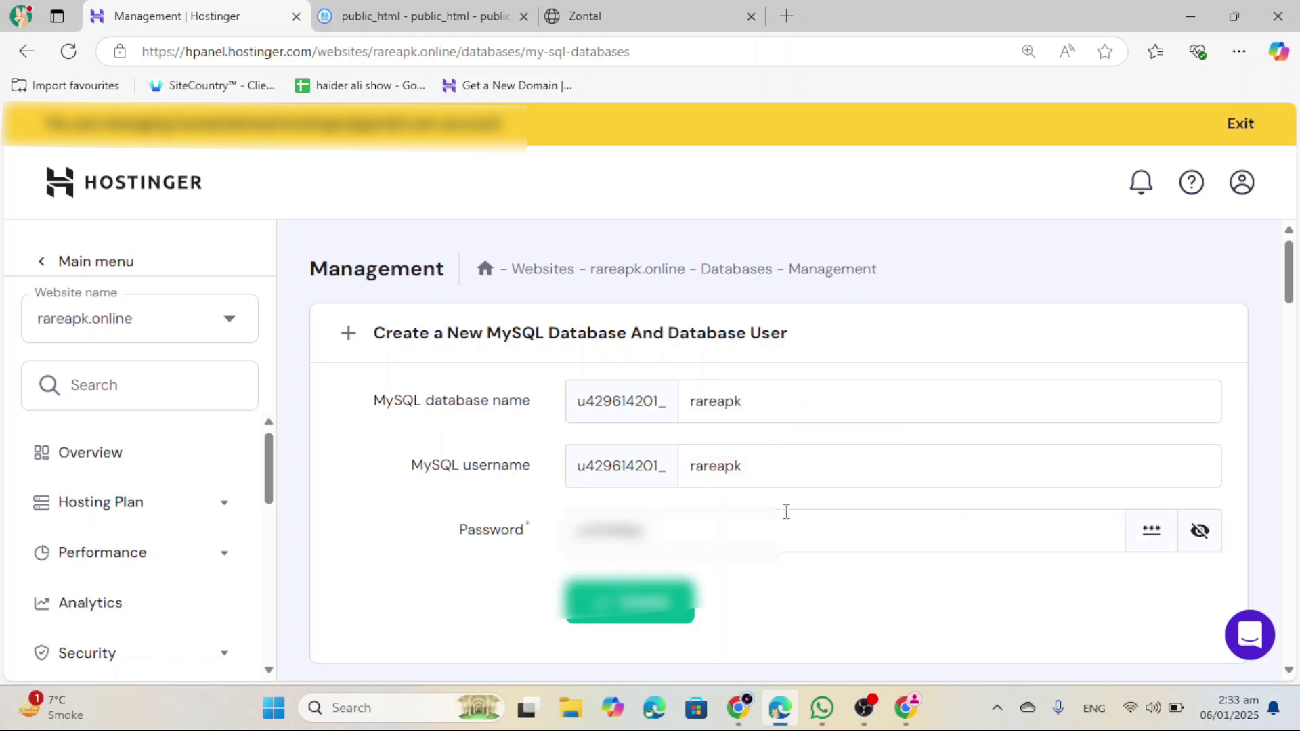
{"action": "left_click_drag", "start_coordinate": [374, 395], "coordinate": [755, 579]}
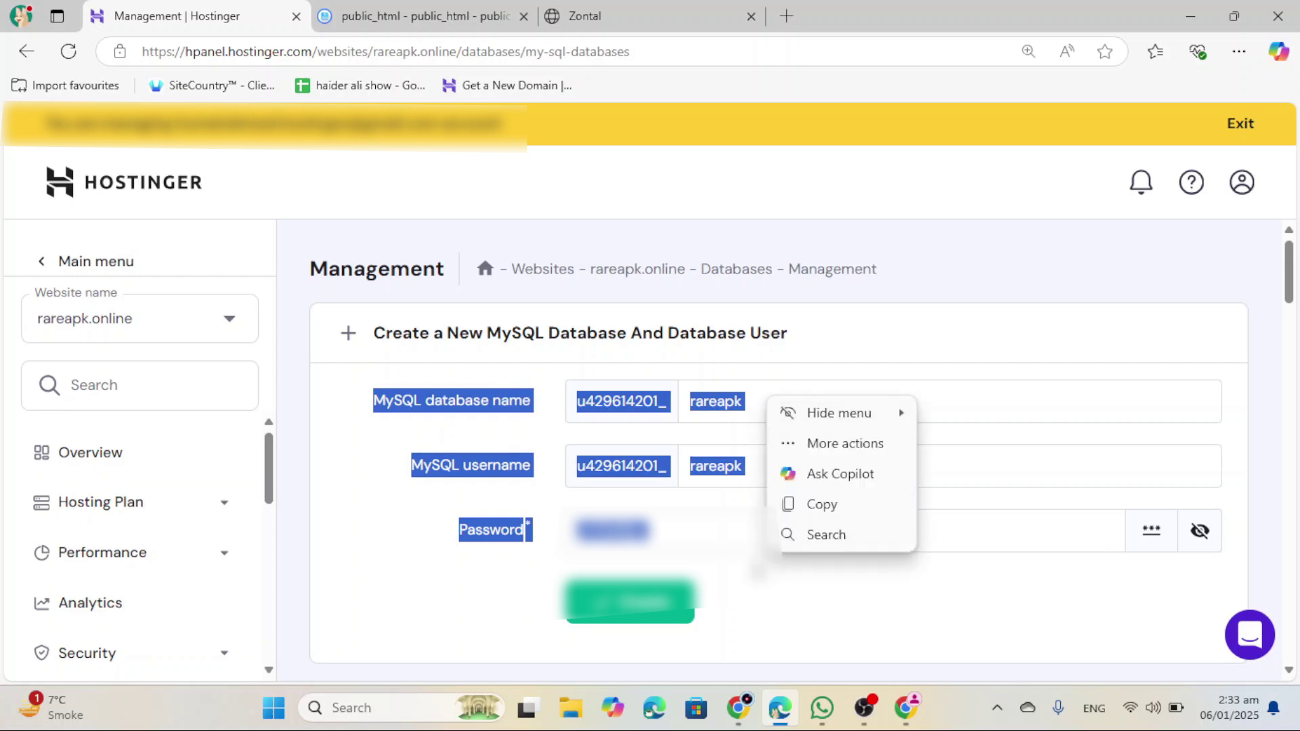
{"action": "left_click", "coordinate": [764, 585]}
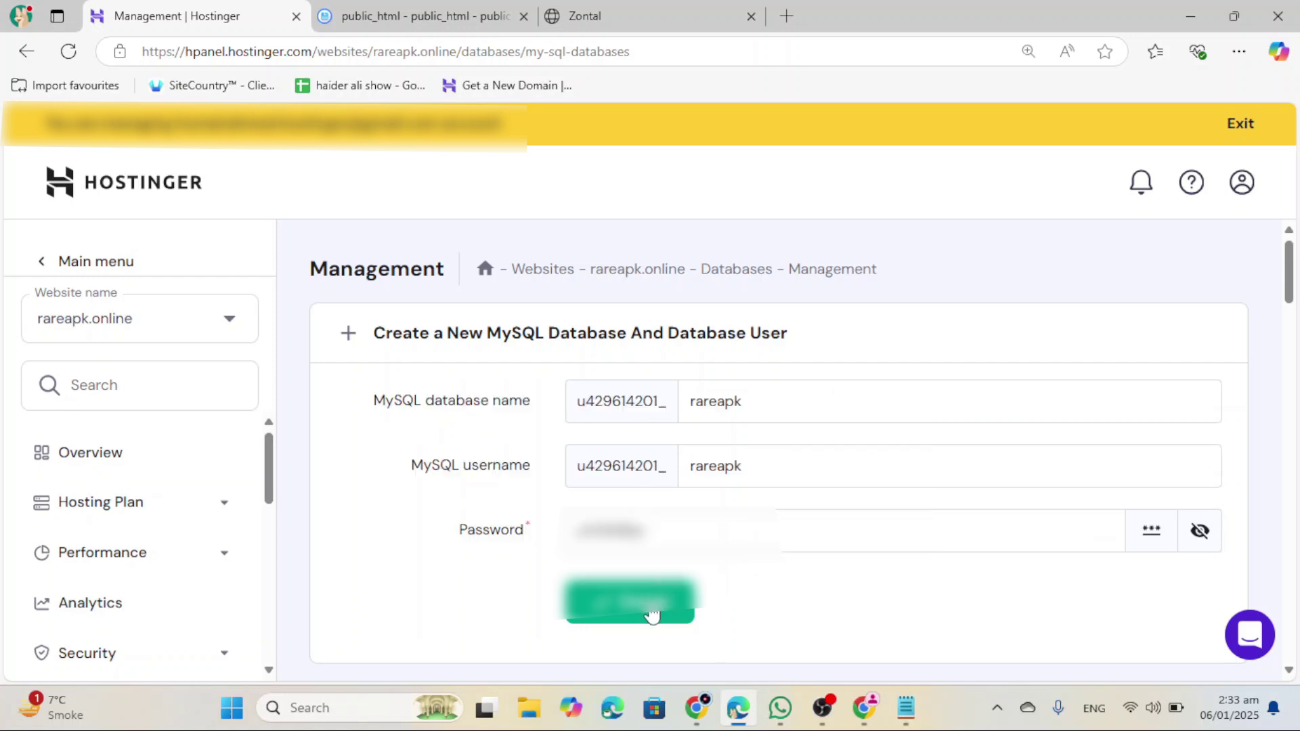
{"action": "left_click", "coordinate": [652, 615]}
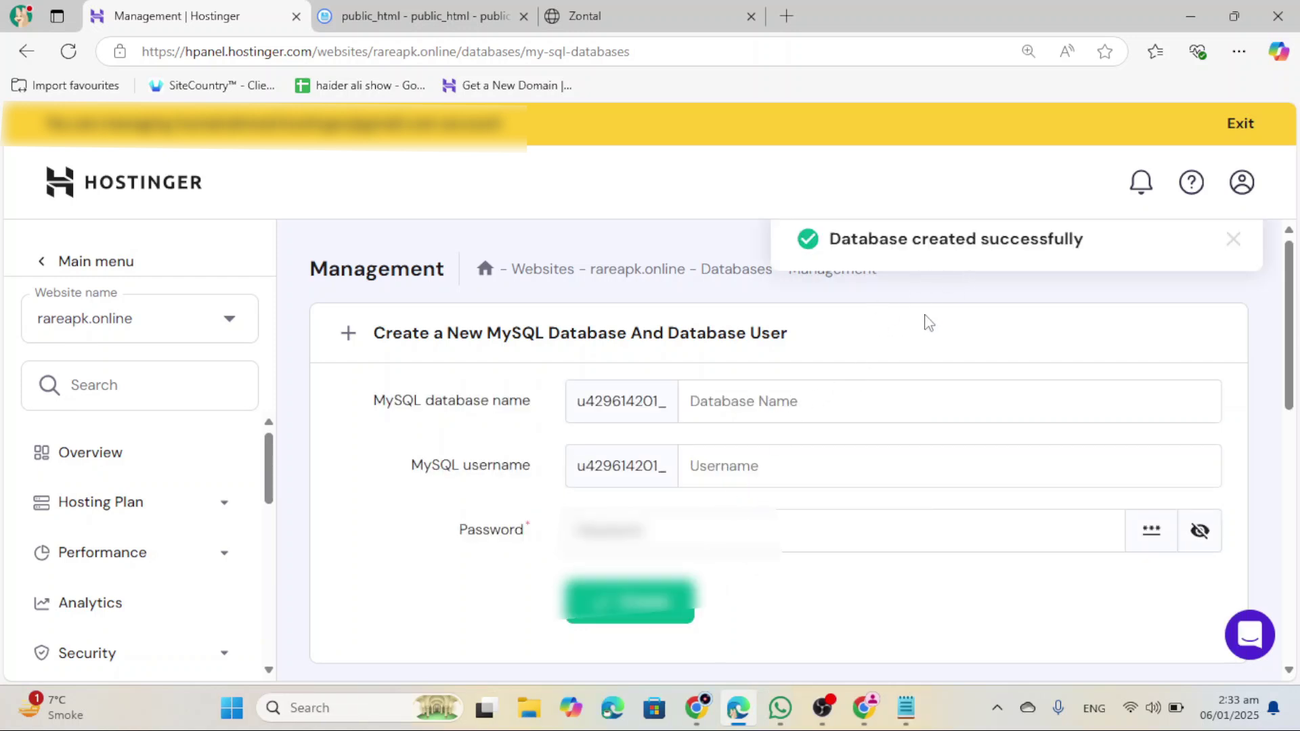
{"action": "scroll", "coordinate": [840, 474], "scroll_direction": "down", "scroll_amount": 4}
{"action": "left_click", "coordinate": [617, 9]}
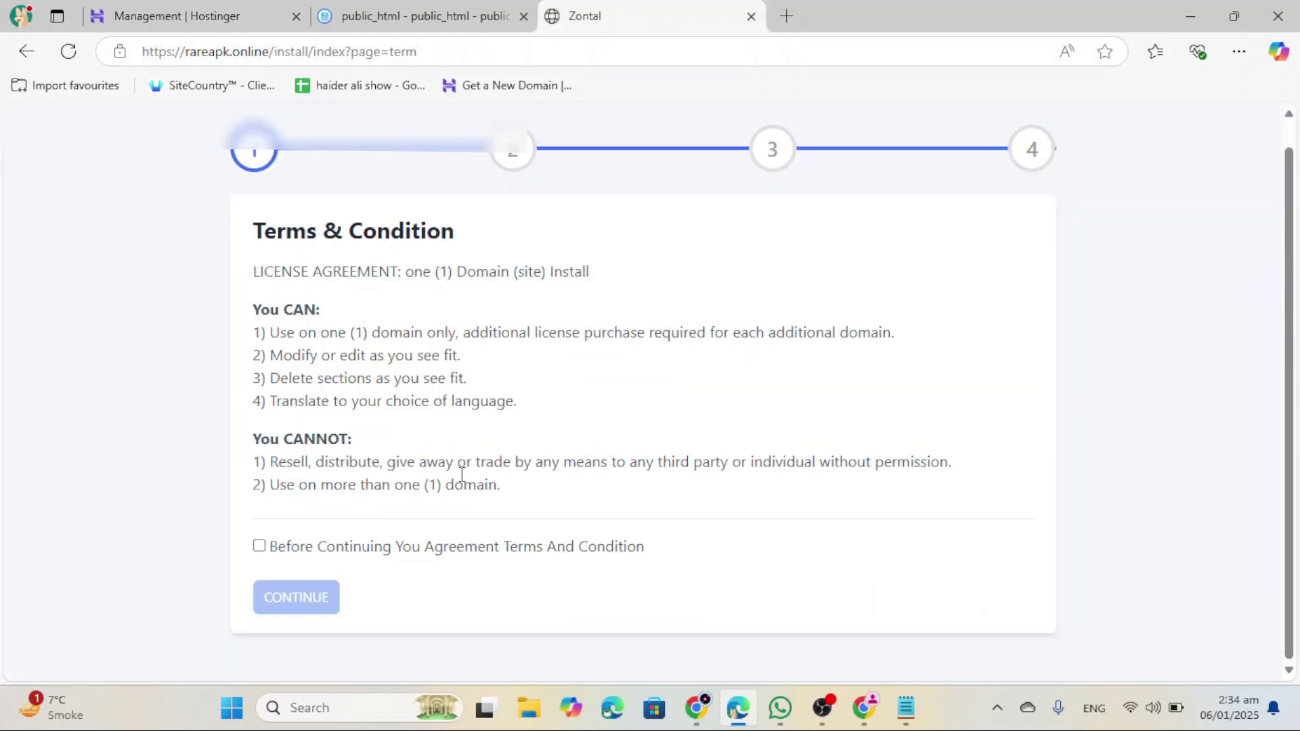
Step: Accept the terms, pass the requirements check, and enter localhost as the SQL host
{"action": "left_click", "coordinate": [260, 547]}
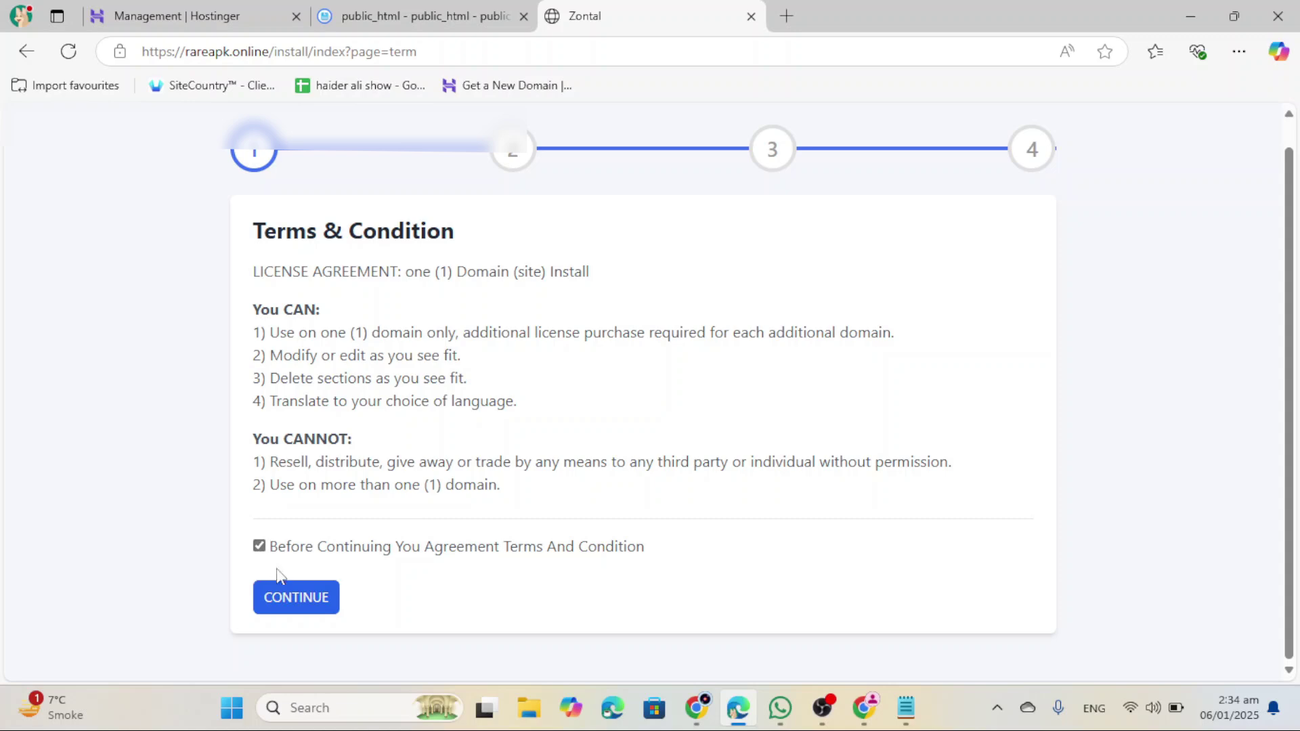
{"action": "left_click", "coordinate": [296, 599]}
{"action": "left_click", "coordinate": [313, 600]}
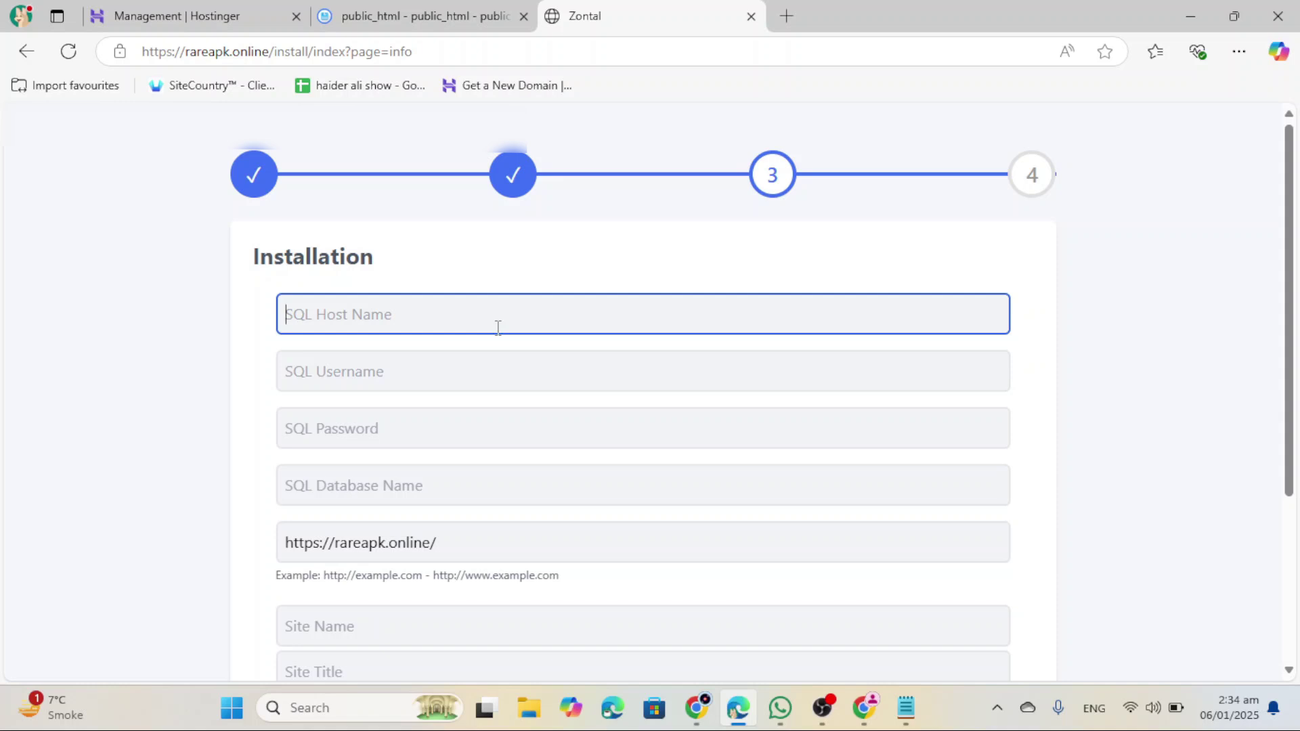
{"action": "type", "text": "localhost"}
{"action": "left_click", "coordinate": [492, 359]}
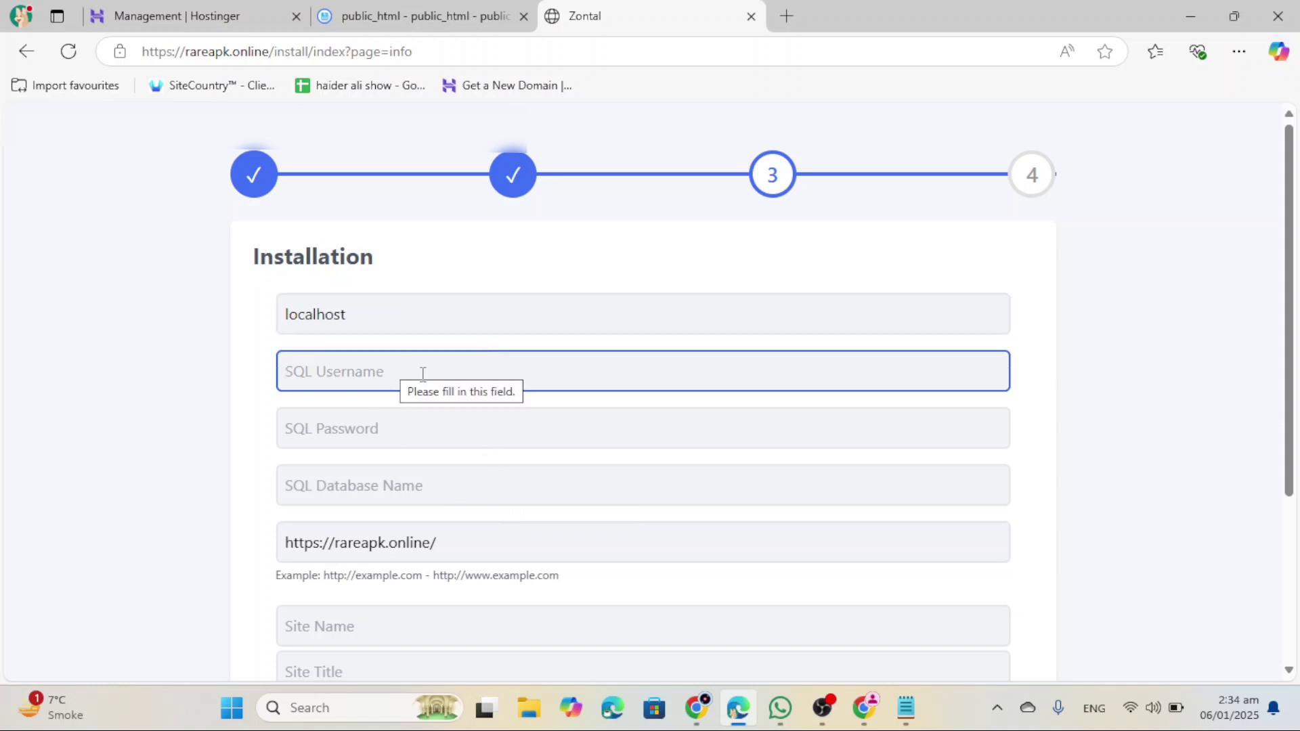
Step: Copy the full database name from the saved note and fill in database name and password
{"action": "left_click", "coordinate": [906, 709]}
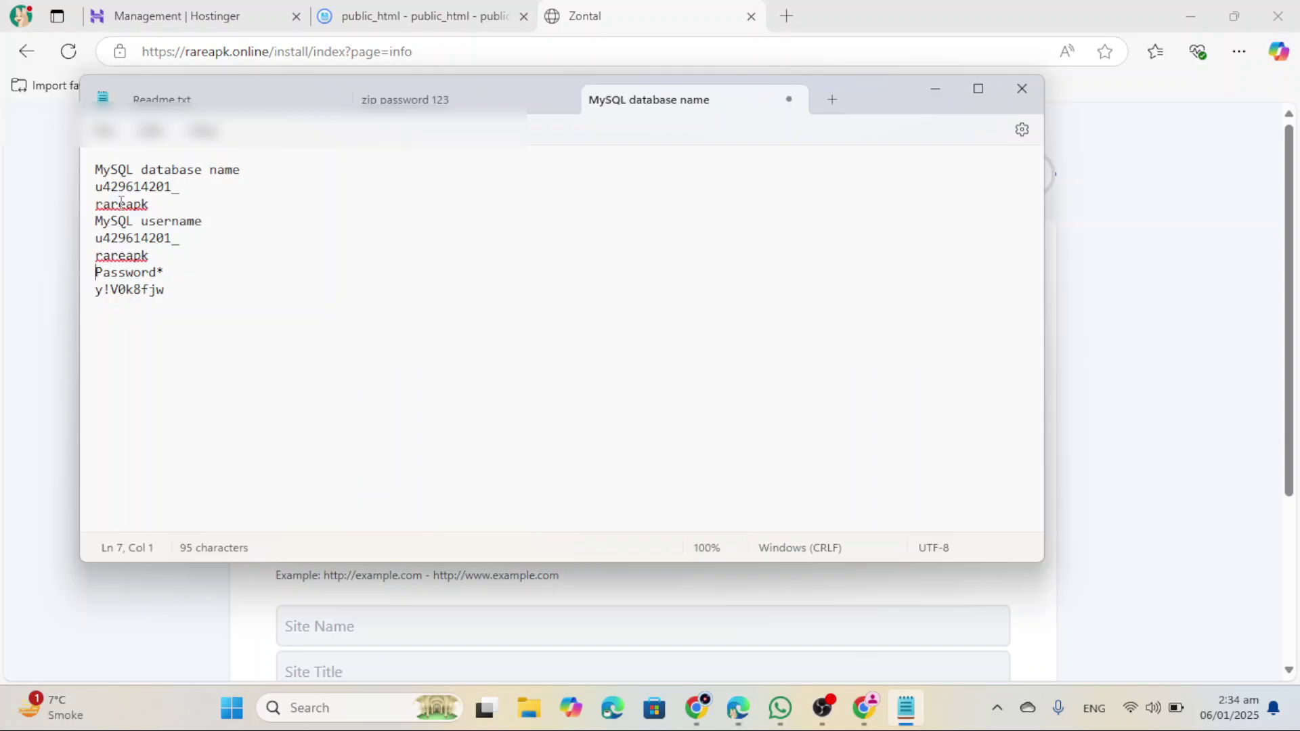
{"action": "left_click_drag", "start_coordinate": [95, 181], "coordinate": [149, 205]}
{"action": "key", "text": "ctrl+c"}
{"action": "key", "text": "alt+Tab"}
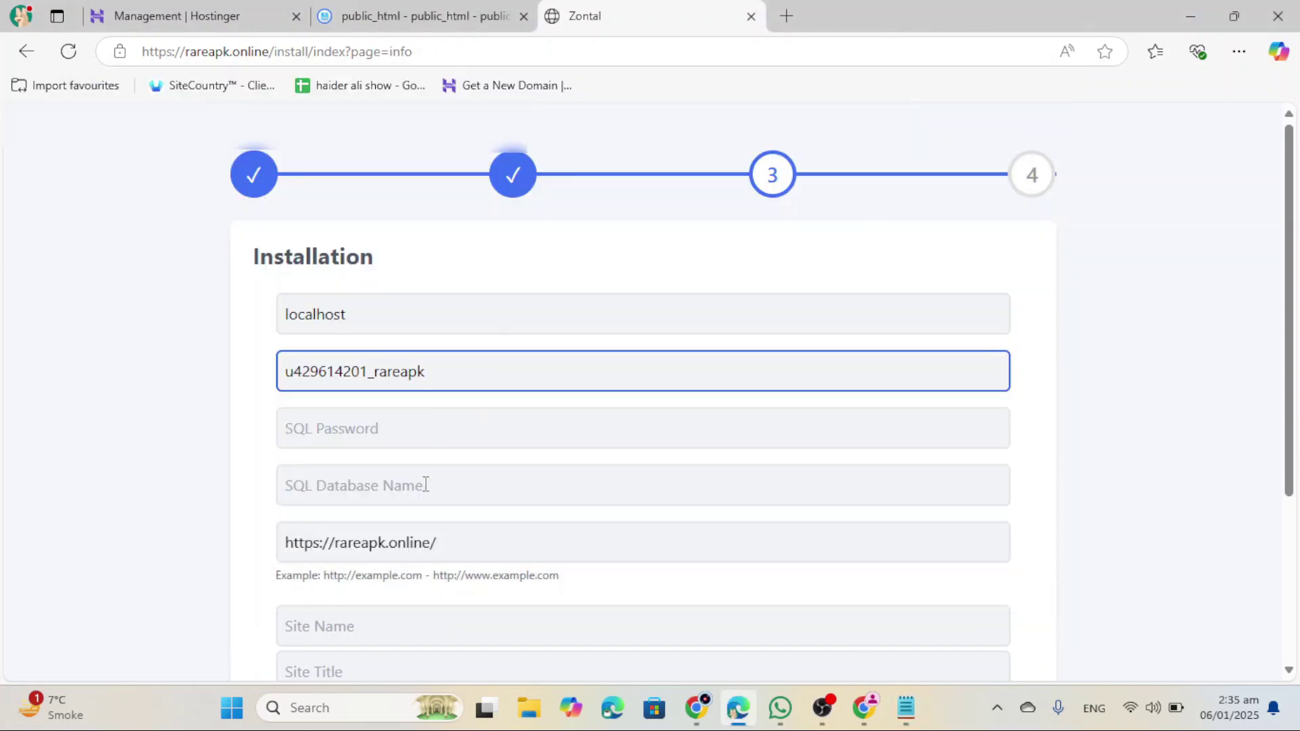
{"action": "left_click", "coordinate": [428, 486]}
{"action": "key", "text": "ctrl+v"}
{"action": "left_click", "coordinate": [401, 433]}
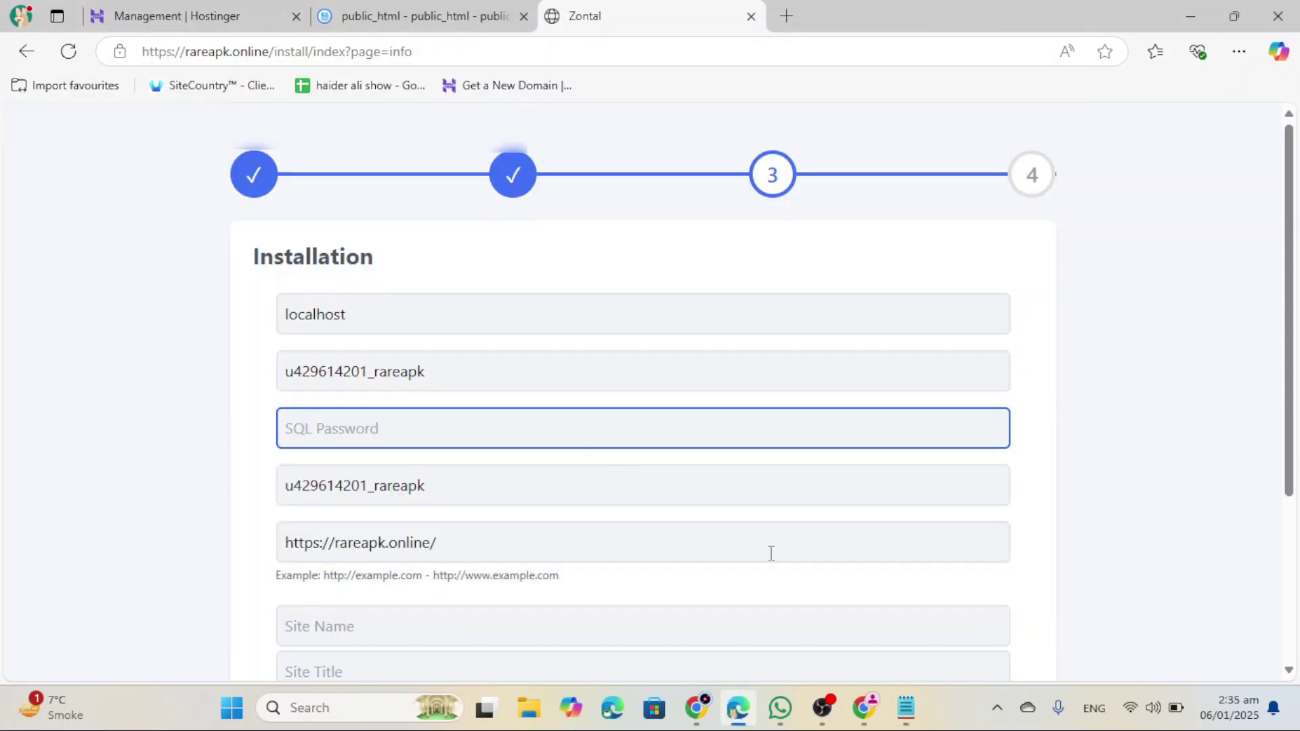
{"action": "key", "text": "ctrl+v"}
Step: Set site name Rare APK, title, admin login 'admin' with password, and run the install
{"action": "scroll", "coordinate": [546, 445], "scroll_direction": "down", "scroll_amount": 3}
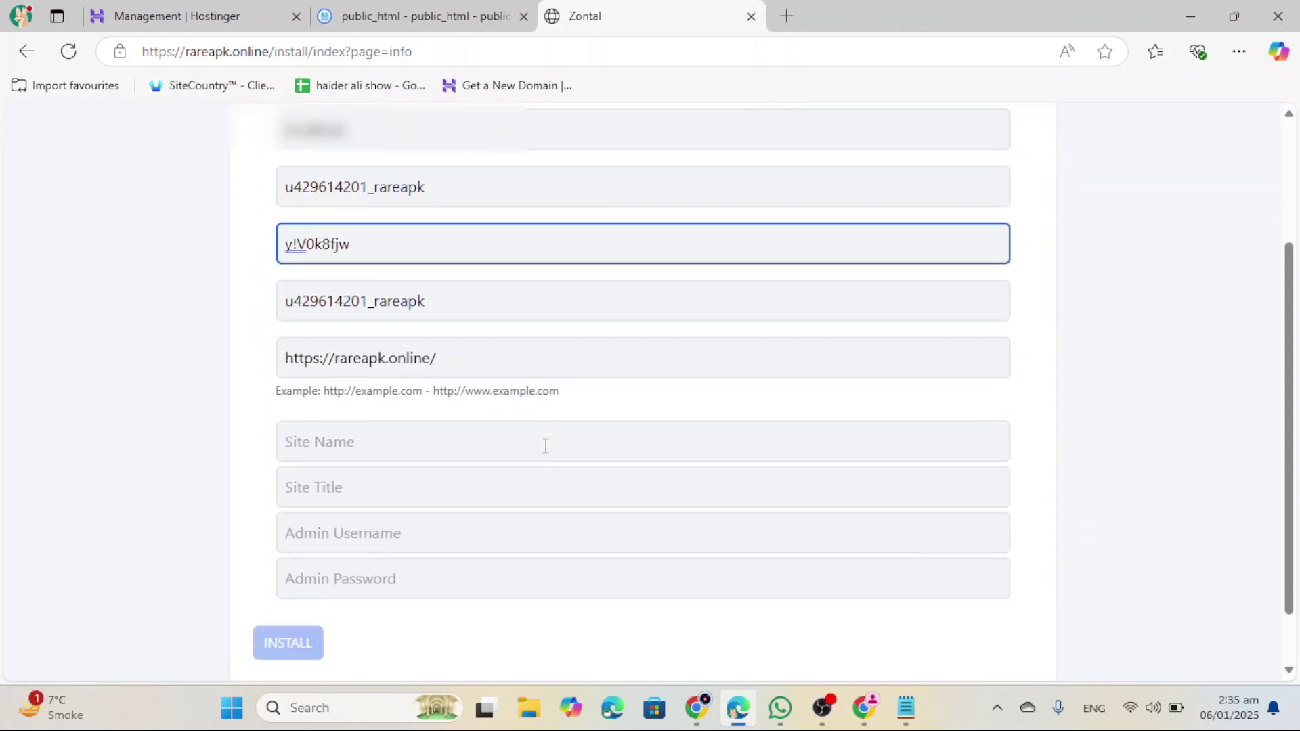
{"action": "left_click", "coordinate": [395, 436]}
{"action": "type", "text": "Rare APK"}
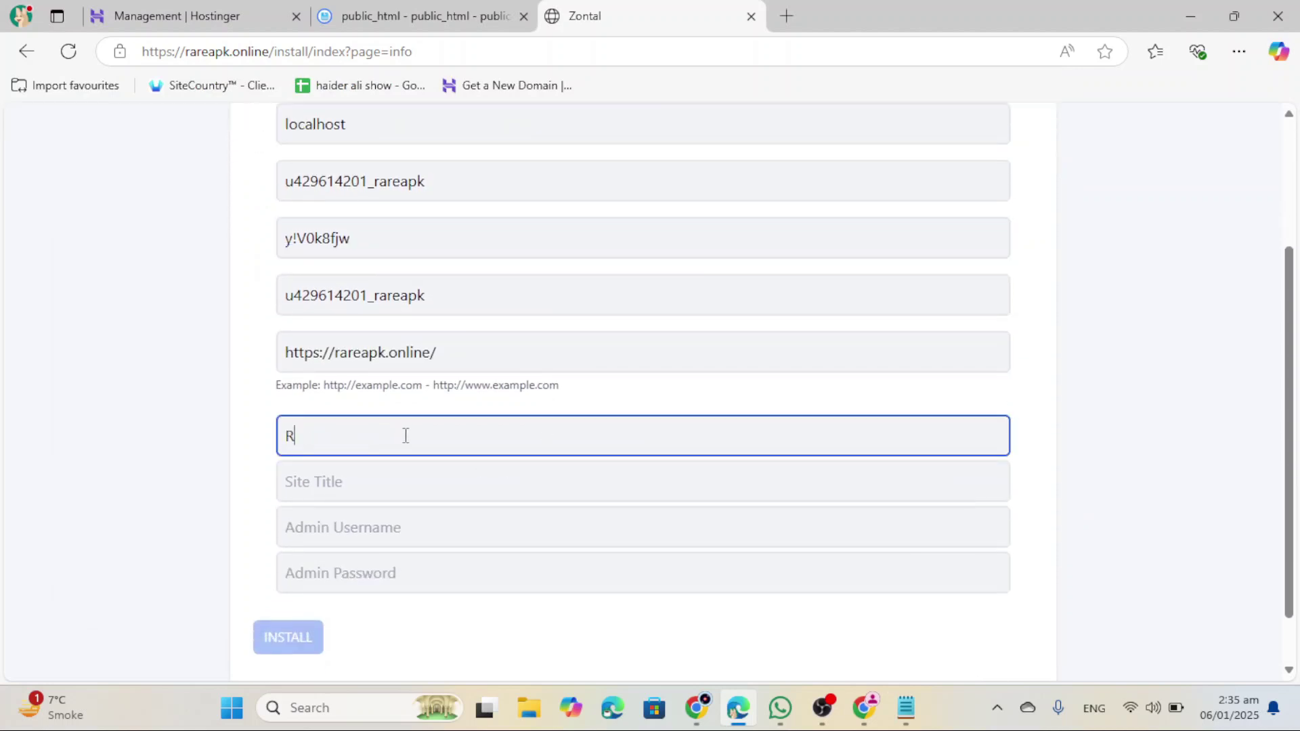
{"action": "key", "text": "Tab"}
{"action": "type", "text": "Rare APk"}
{"action": "left_click", "coordinate": [437, 519]}
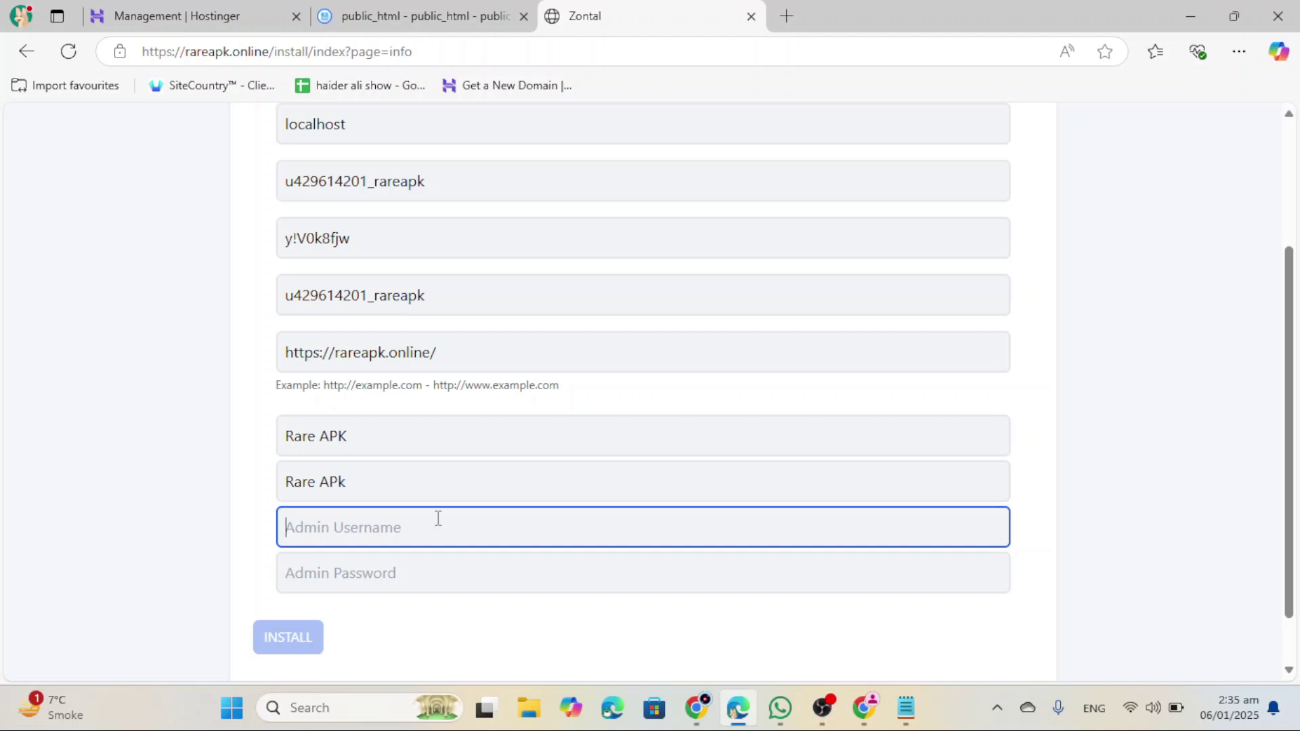
{"action": "type", "text": "admin"}
{"action": "left_click", "coordinate": [399, 573]}
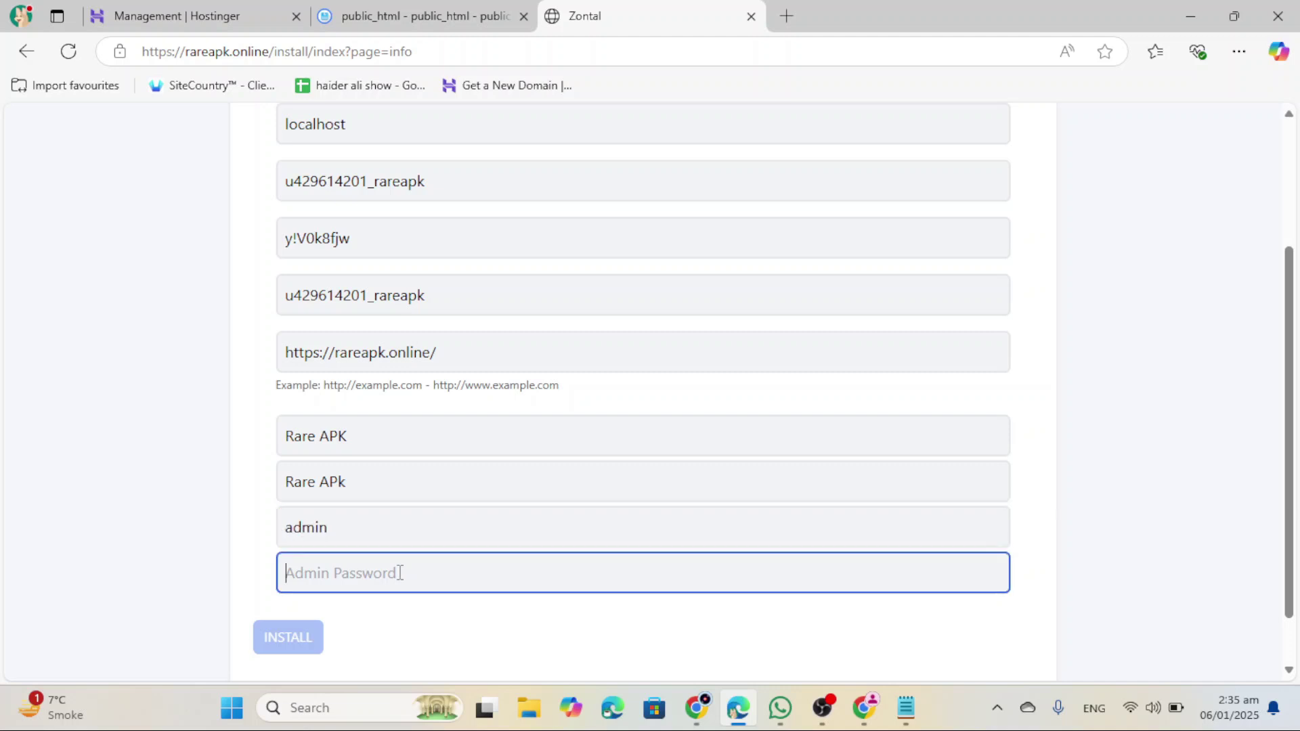
{"action": "key", "text": "ctrl+v"}
{"action": "scroll", "coordinate": [352, 596], "scroll_direction": "down", "scroll_amount": 1}
{"action": "left_click", "coordinate": [301, 574]}
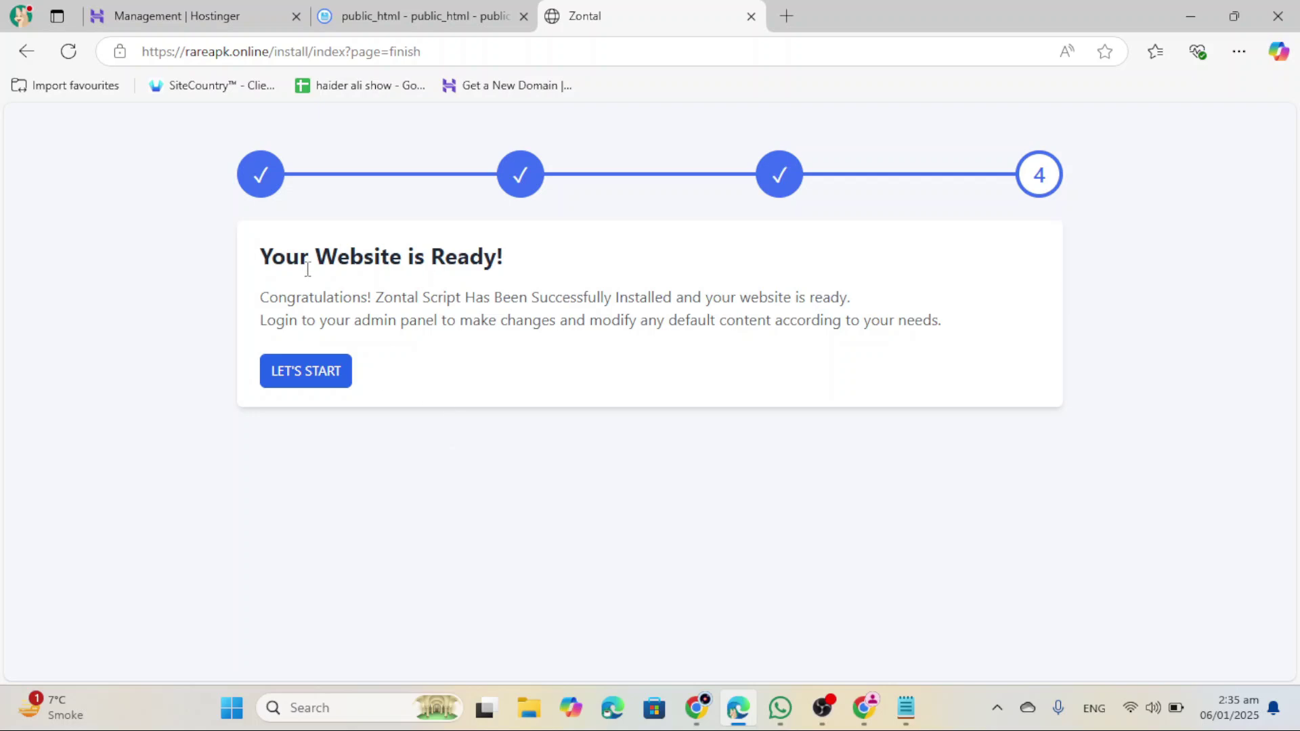
Step: Open the installed rareapk.online game site, browse its home page, and go to Login
{"action": "left_click", "coordinate": [325, 383]}
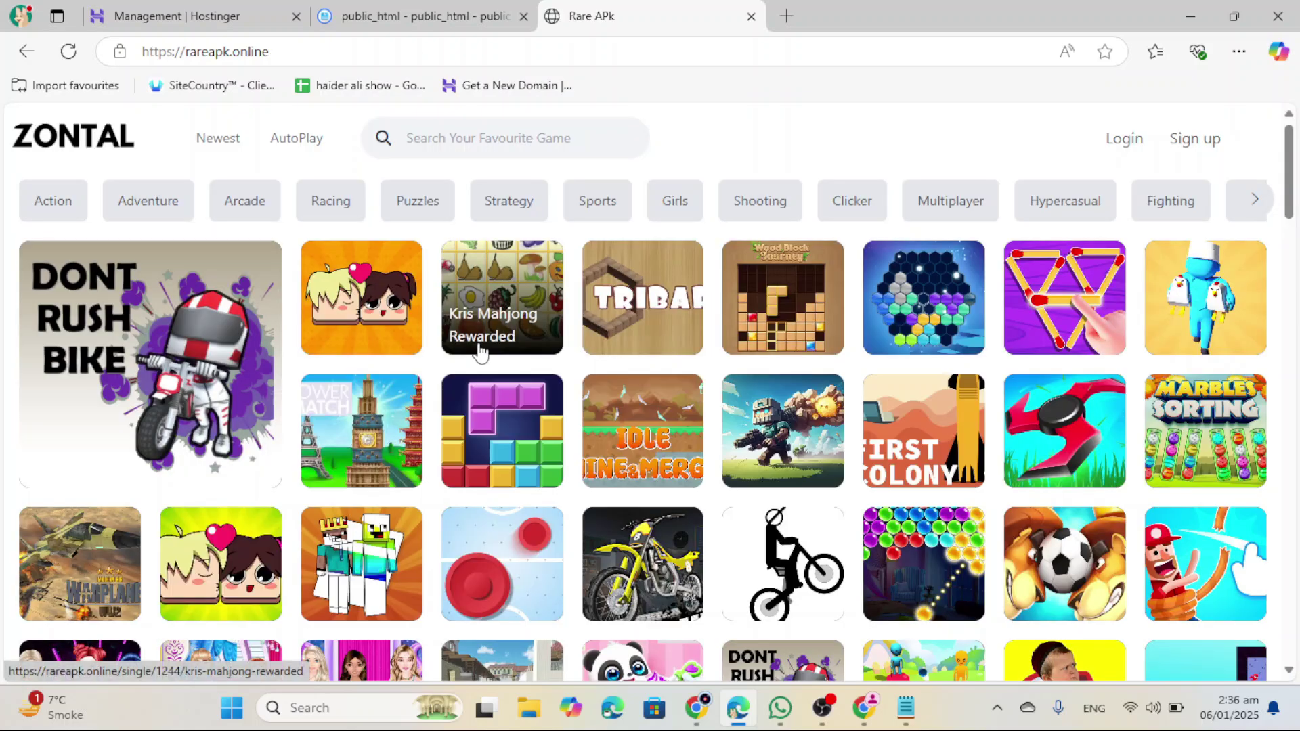
{"action": "scroll", "coordinate": [330, 337], "scroll_direction": "down", "scroll_amount": 15}
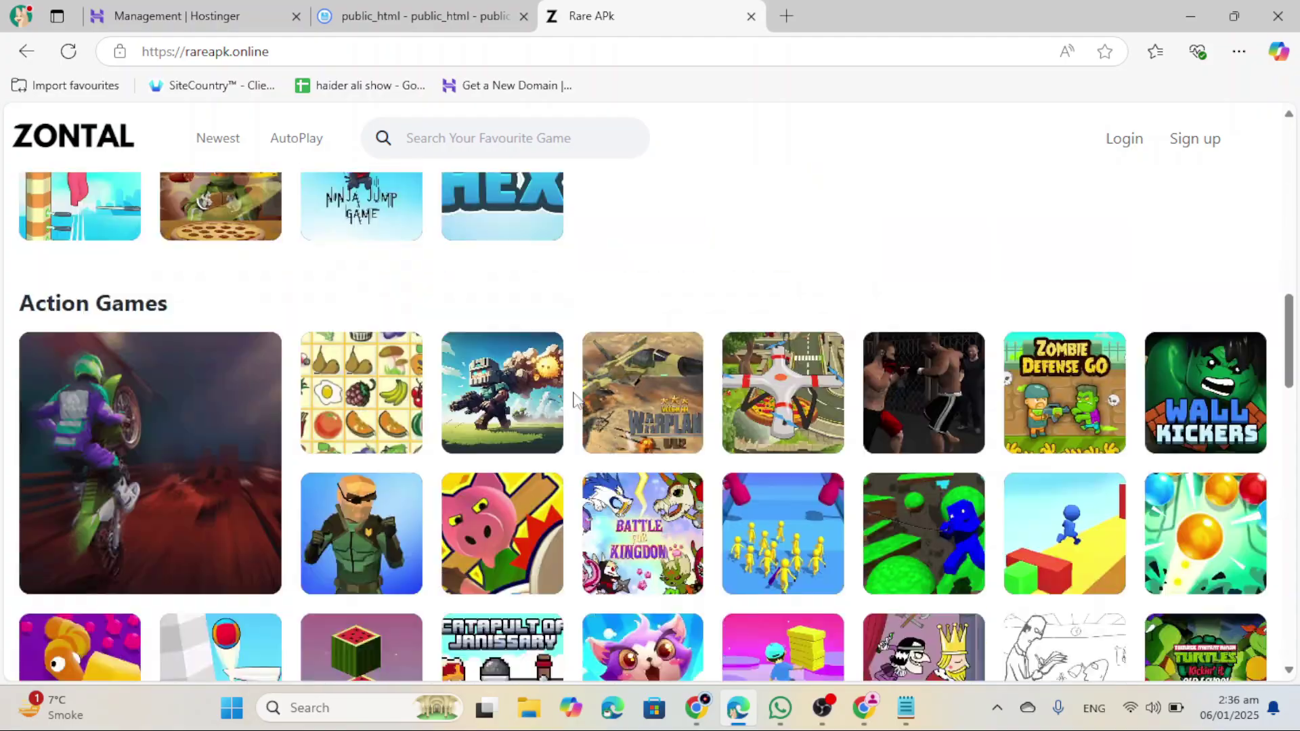
{"action": "scroll", "coordinate": [572, 400], "scroll_direction": "up", "scroll_amount": 10}
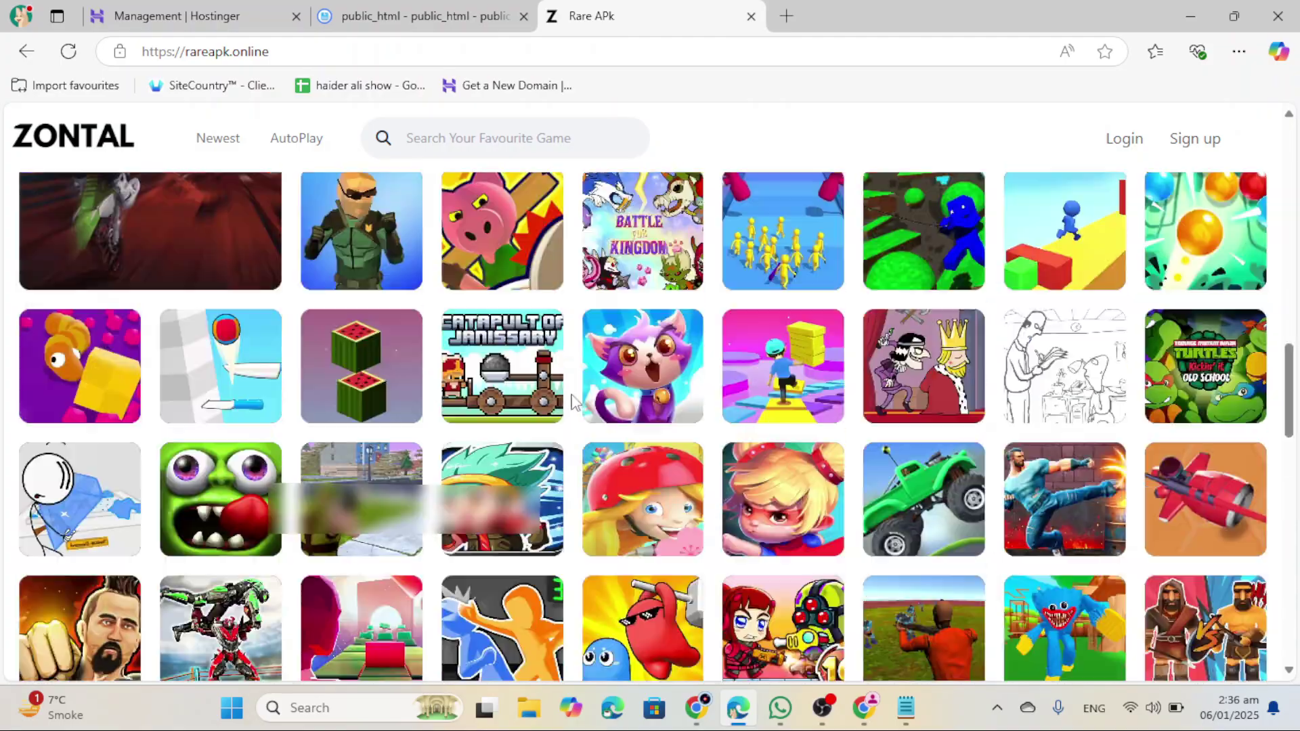
{"action": "scroll", "coordinate": [572, 399], "scroll_direction": "up", "scroll_amount": 5}
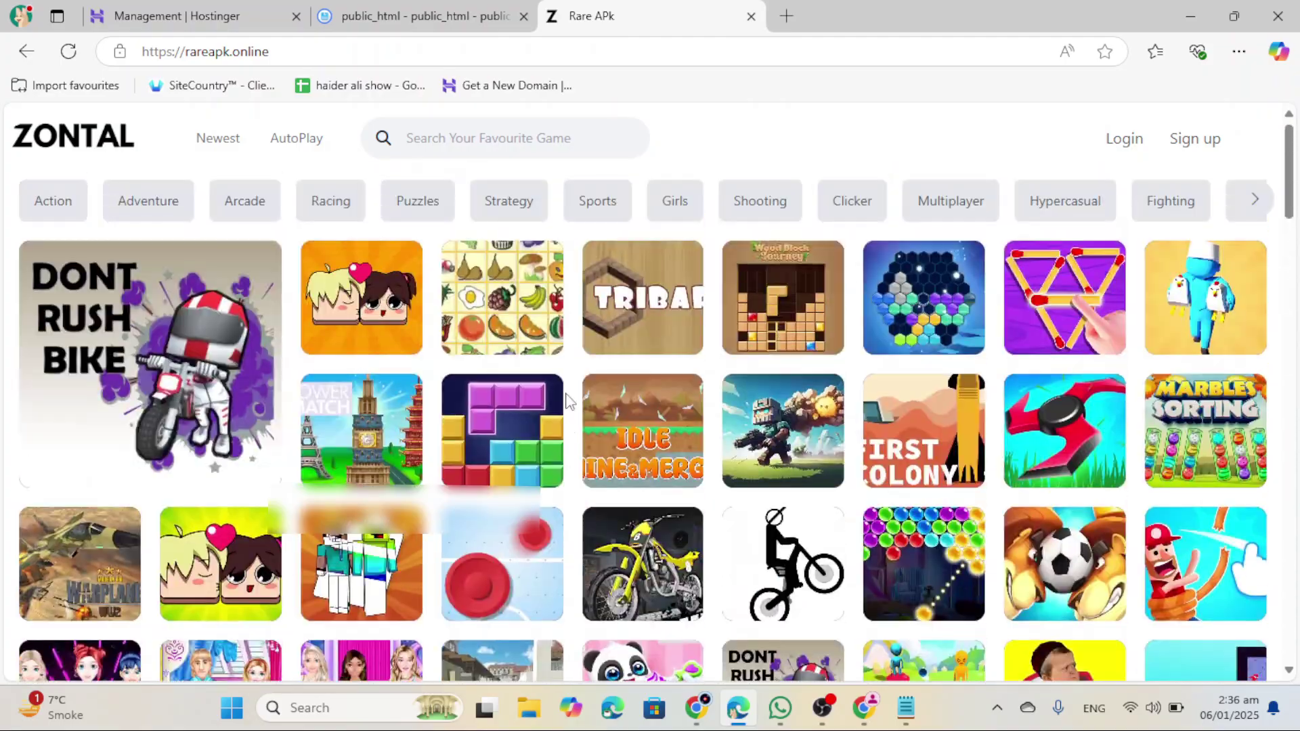
{"action": "left_click", "coordinate": [1142, 150]}
Step: Log in to the site with the admin username and password
{"action": "left_click", "coordinate": [702, 355]}
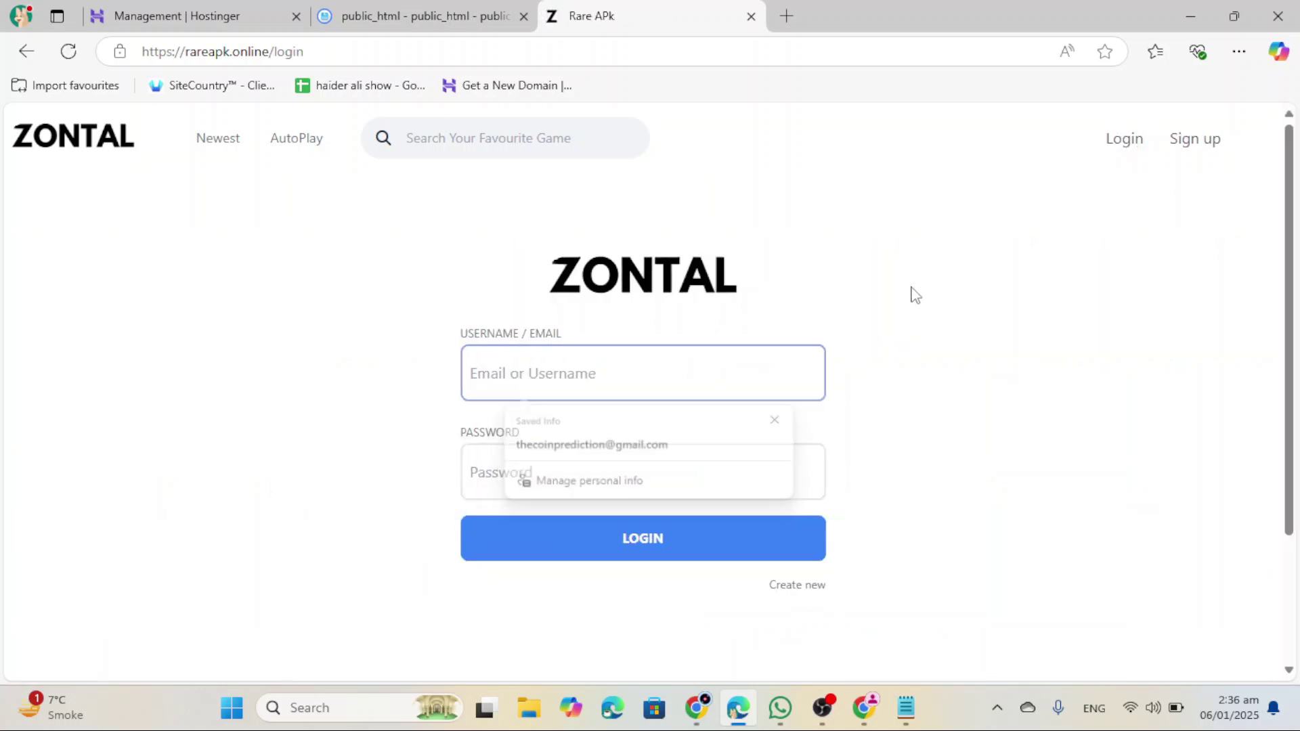
{"action": "left_click", "coordinate": [753, 354]}
{"action": "left_click", "coordinate": [644, 427]}
{"action": "left_click", "coordinate": [713, 540]}
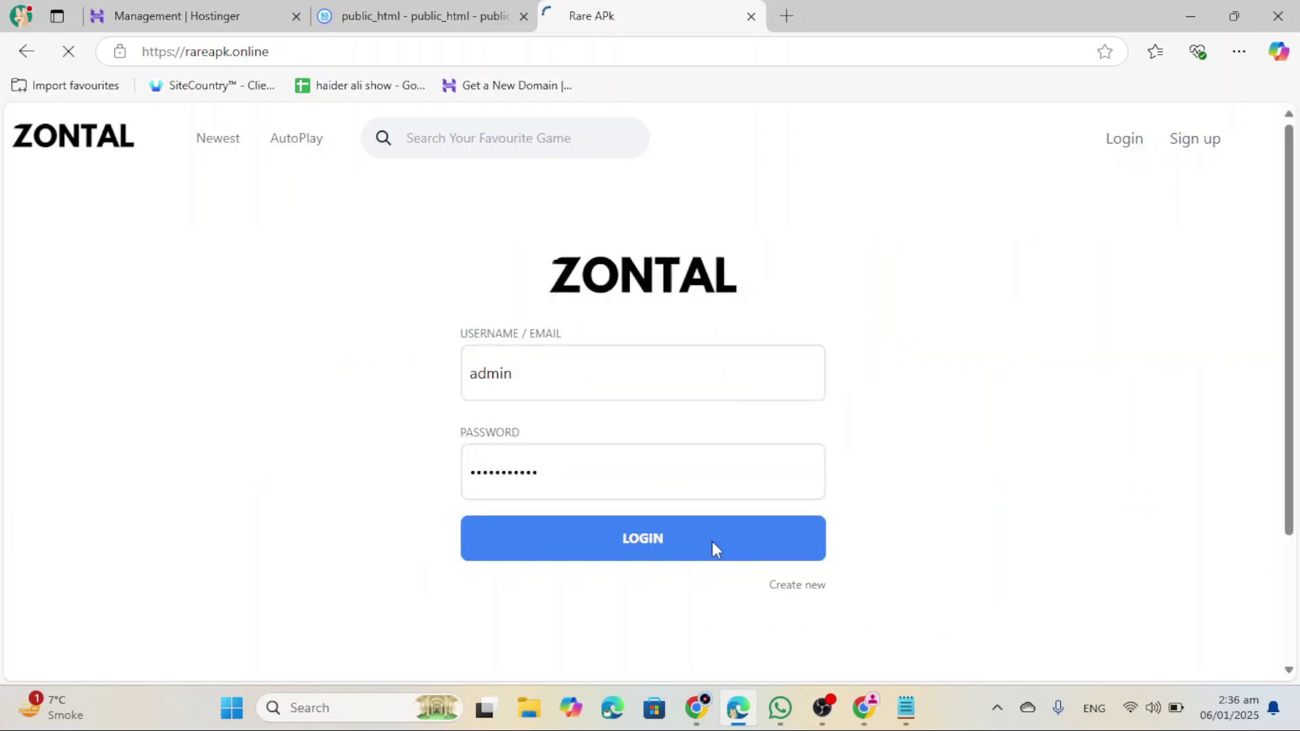
Step: In the admin Settings, copy all the Footer Content text and open a new tab for ChatGPT
{"action": "left_click", "coordinate": [1087, 146]}
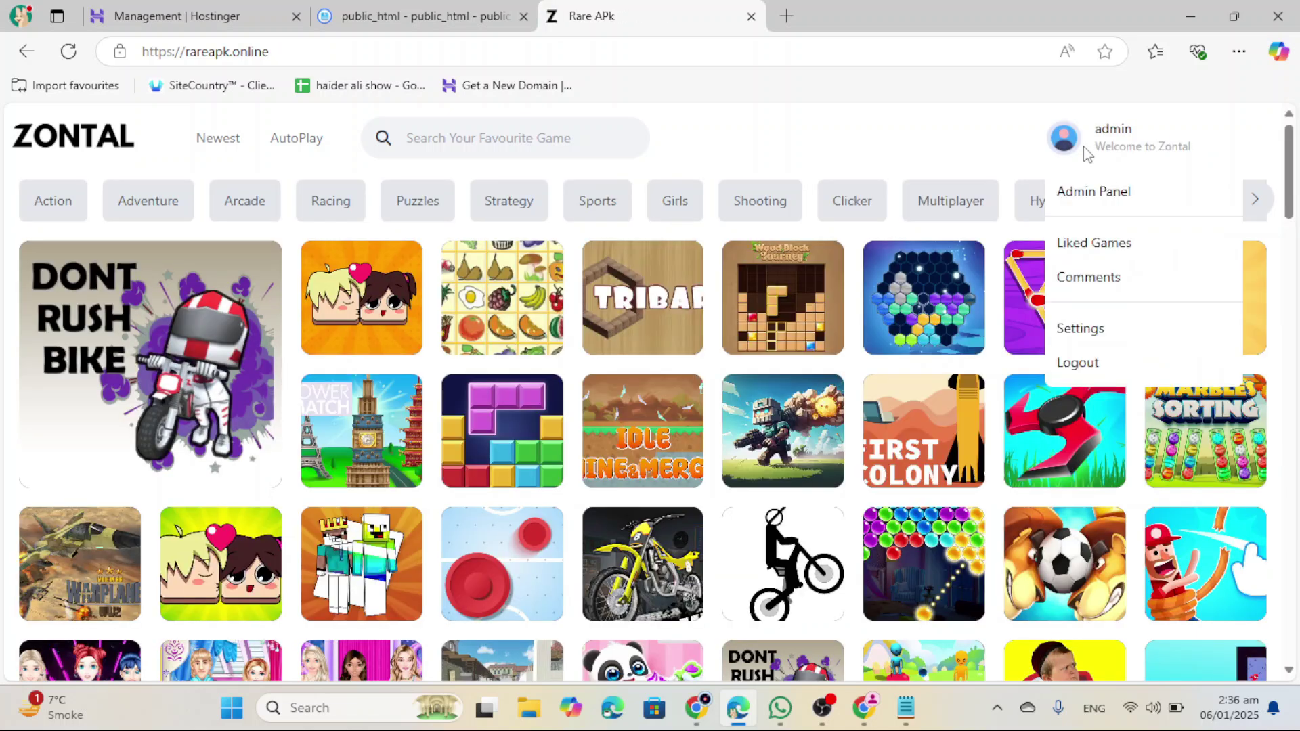
{"action": "left_click", "coordinate": [1115, 197]}
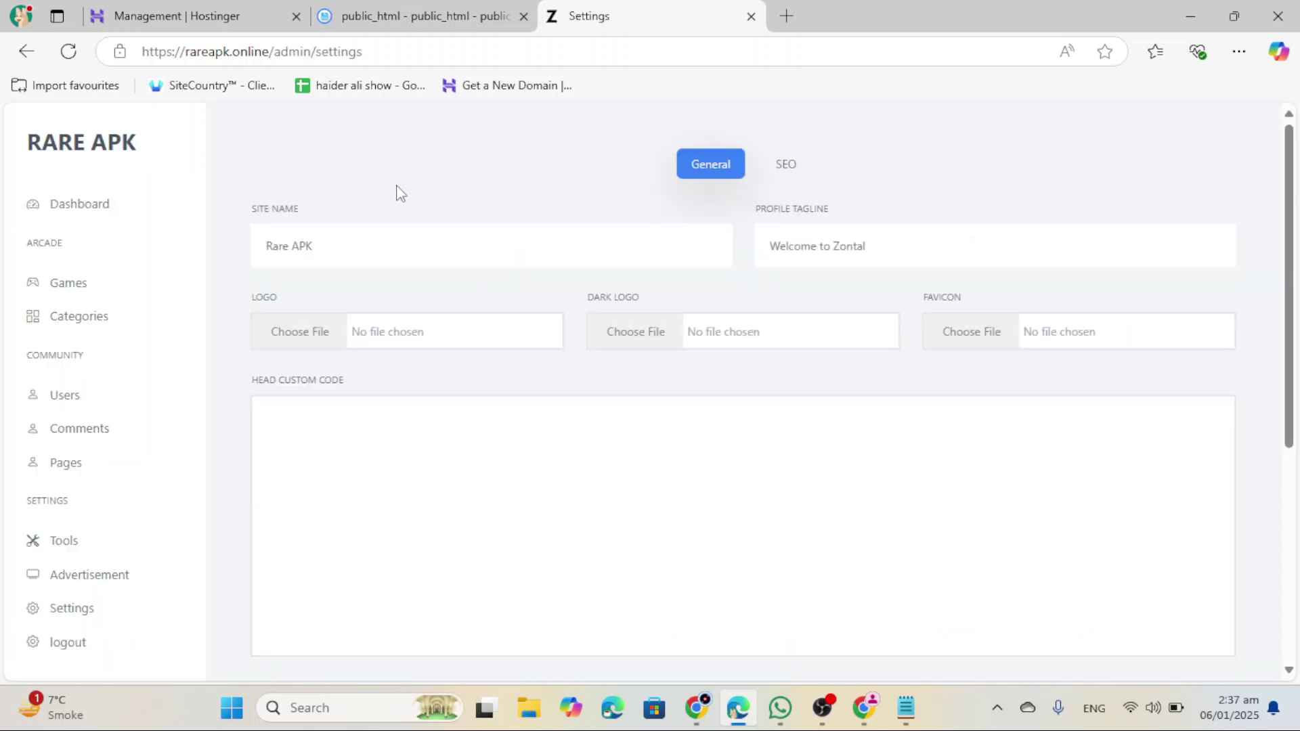
{"action": "scroll", "coordinate": [78, 596], "scroll_direction": "down", "scroll_amount": 2}
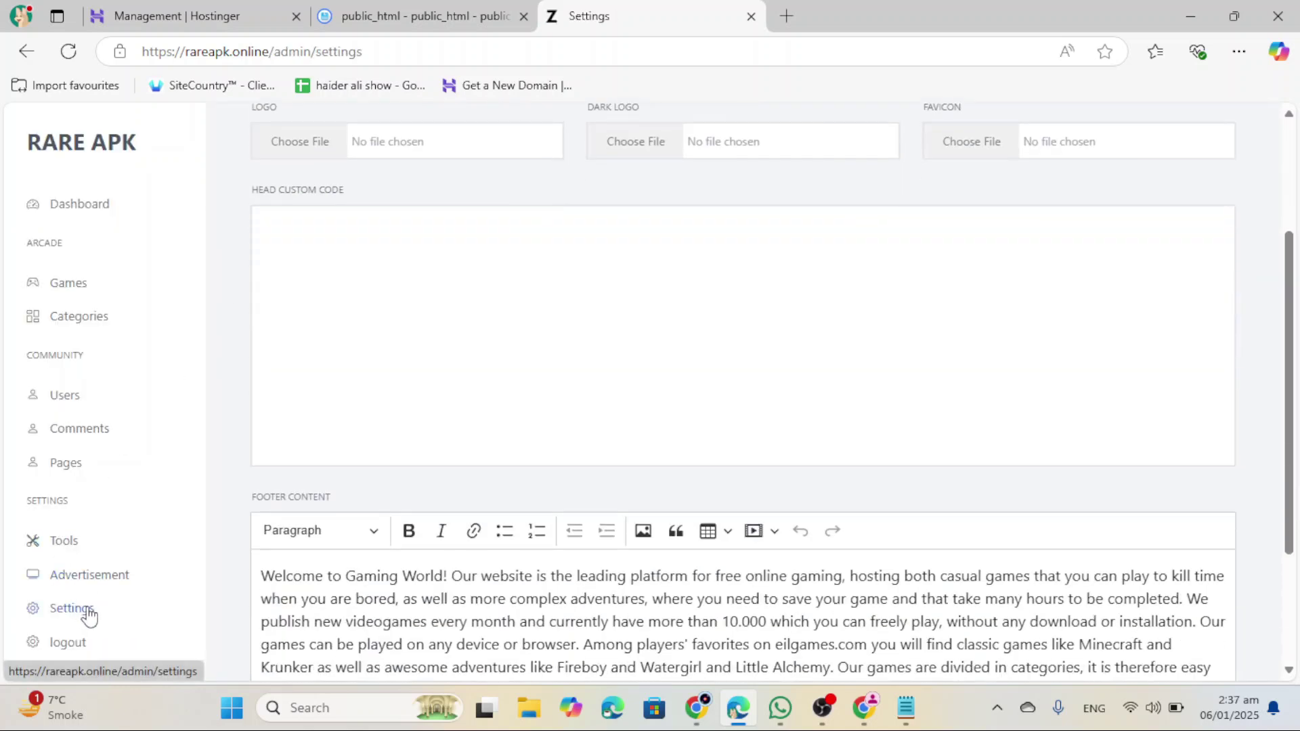
{"action": "scroll", "coordinate": [93, 610], "scroll_direction": "down", "scroll_amount": 3}
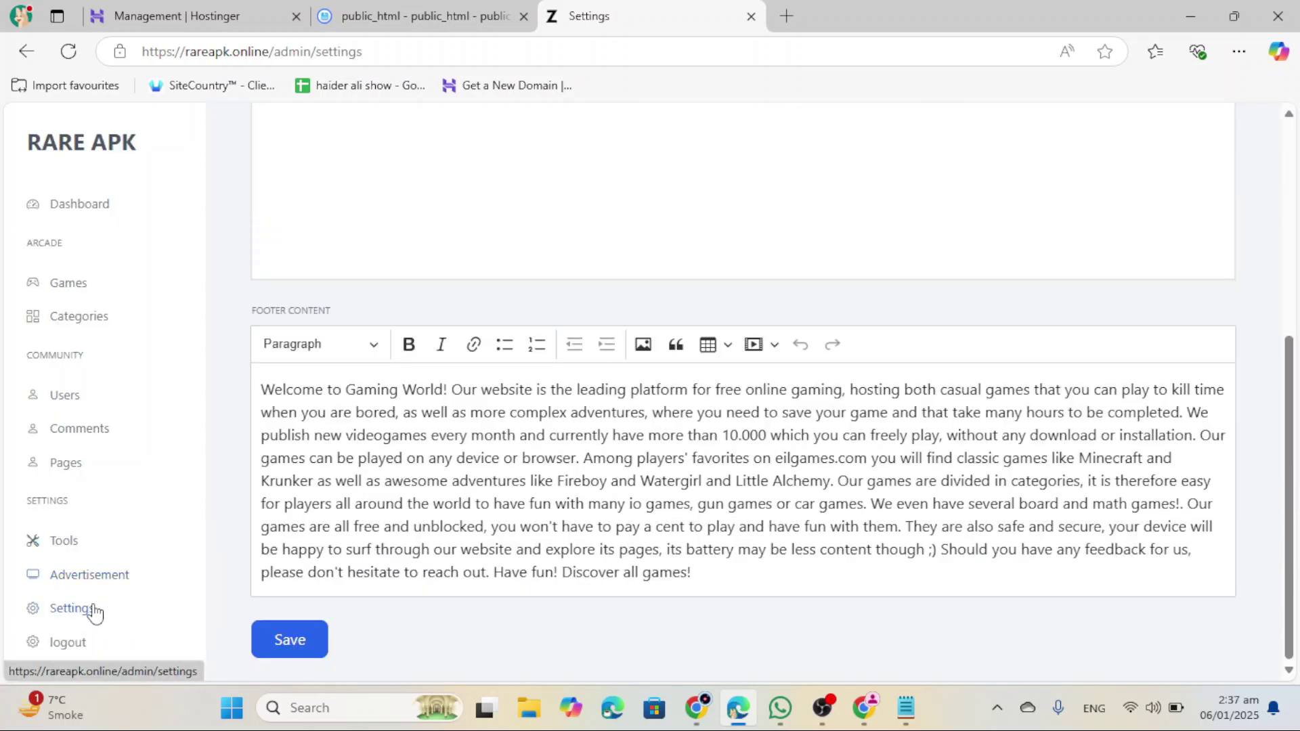
{"action": "left_click", "coordinate": [320, 449]}
{"action": "key", "text": "ctrl+a"}
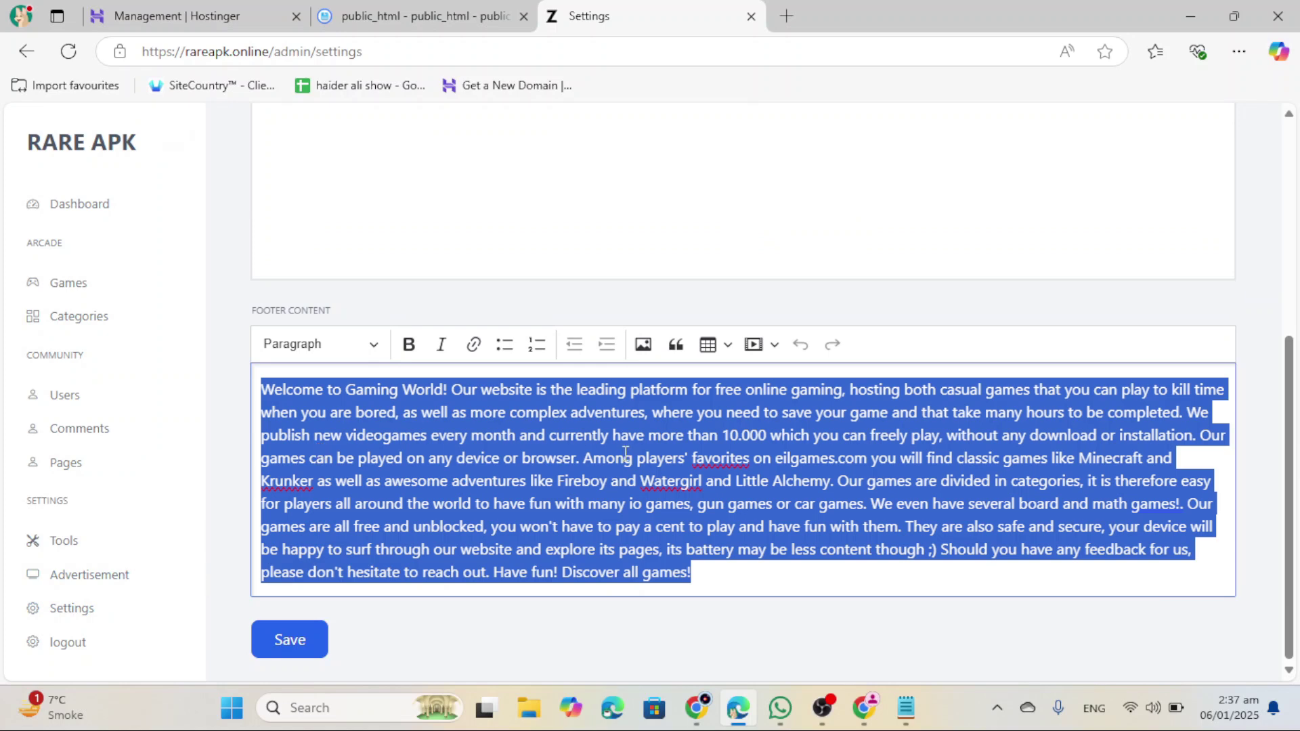
{"action": "left_click", "coordinate": [786, 17]}
Step: Paste the footer text into ChatGPT with 'rewrite this' and send it
{"action": "key", "text": "ctrl+Tab"}
{"action": "key", "text": "ctrl+v"}
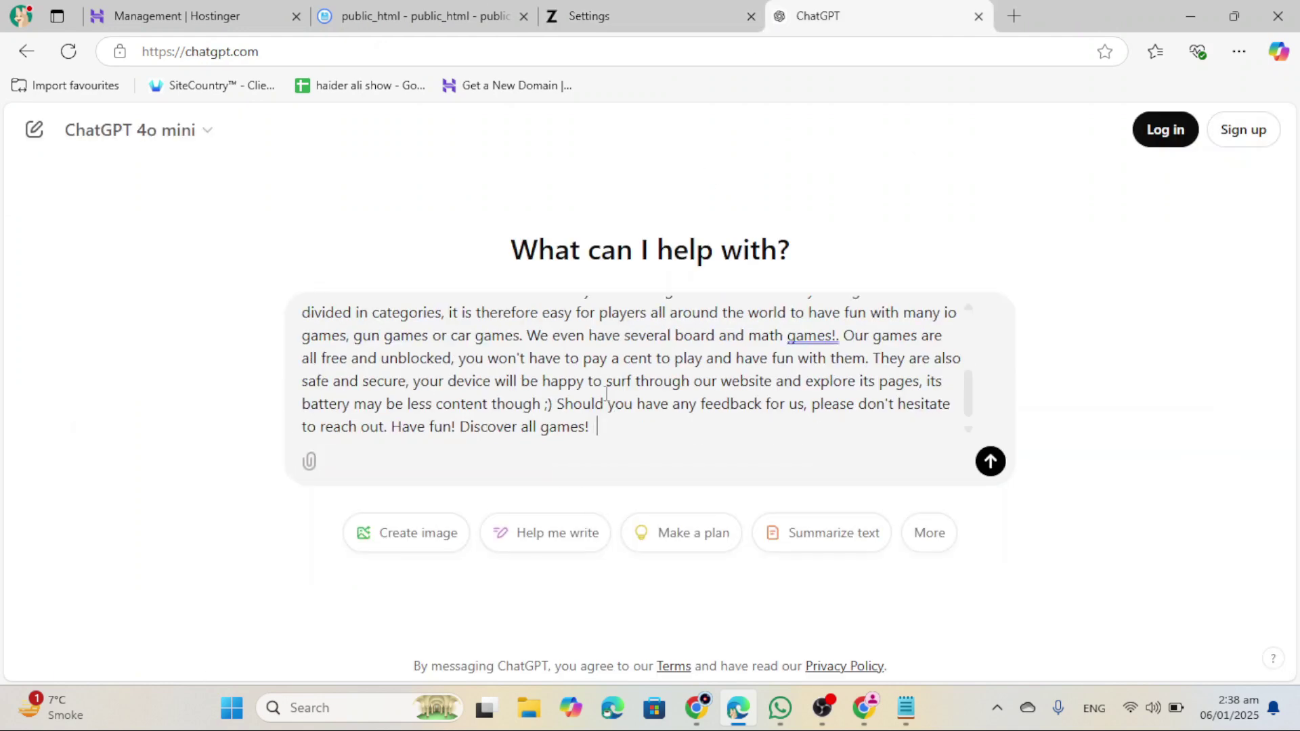
{"action": "type", "text": "re"}
{"action": "type", "text": "write this"}
{"action": "key", "text": "Return"}
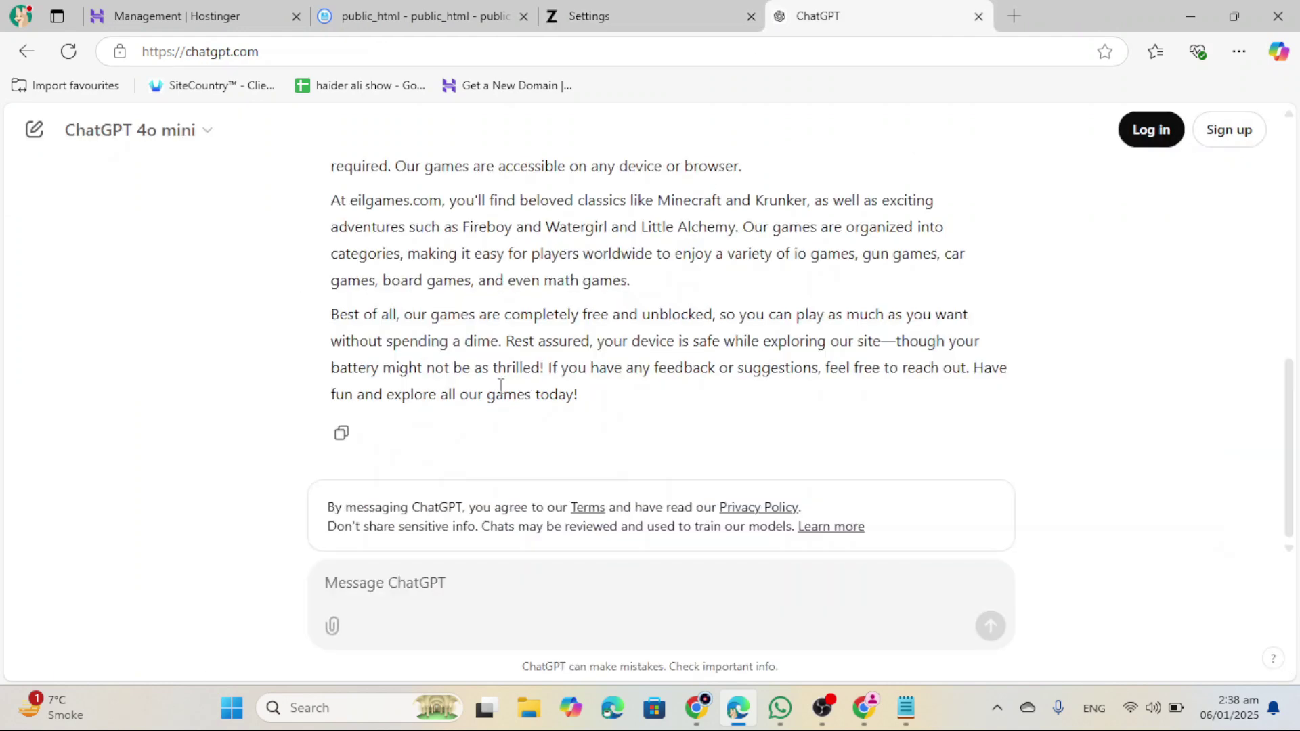
Step: Copy ChatGPT's 'Welcome to Gaming World' rewrite into Footer Content and save the settings
{"action": "scroll", "coordinate": [401, 386], "scroll_direction": "up", "scroll_amount": 3}
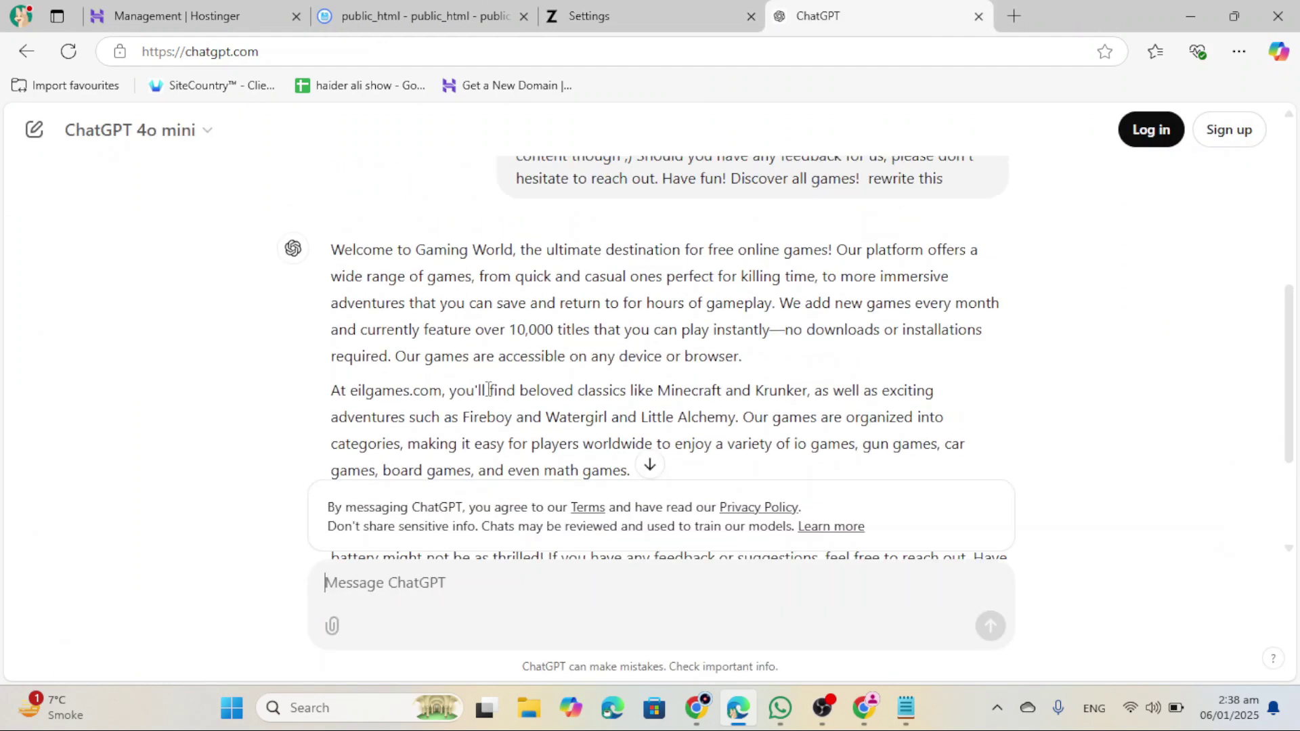
{"action": "scroll", "coordinate": [377, 459], "scroll_direction": "down", "scroll_amount": 3}
{"action": "left_click", "coordinate": [346, 439]}
{"action": "key", "text": "ctrl+shift+Tab"}
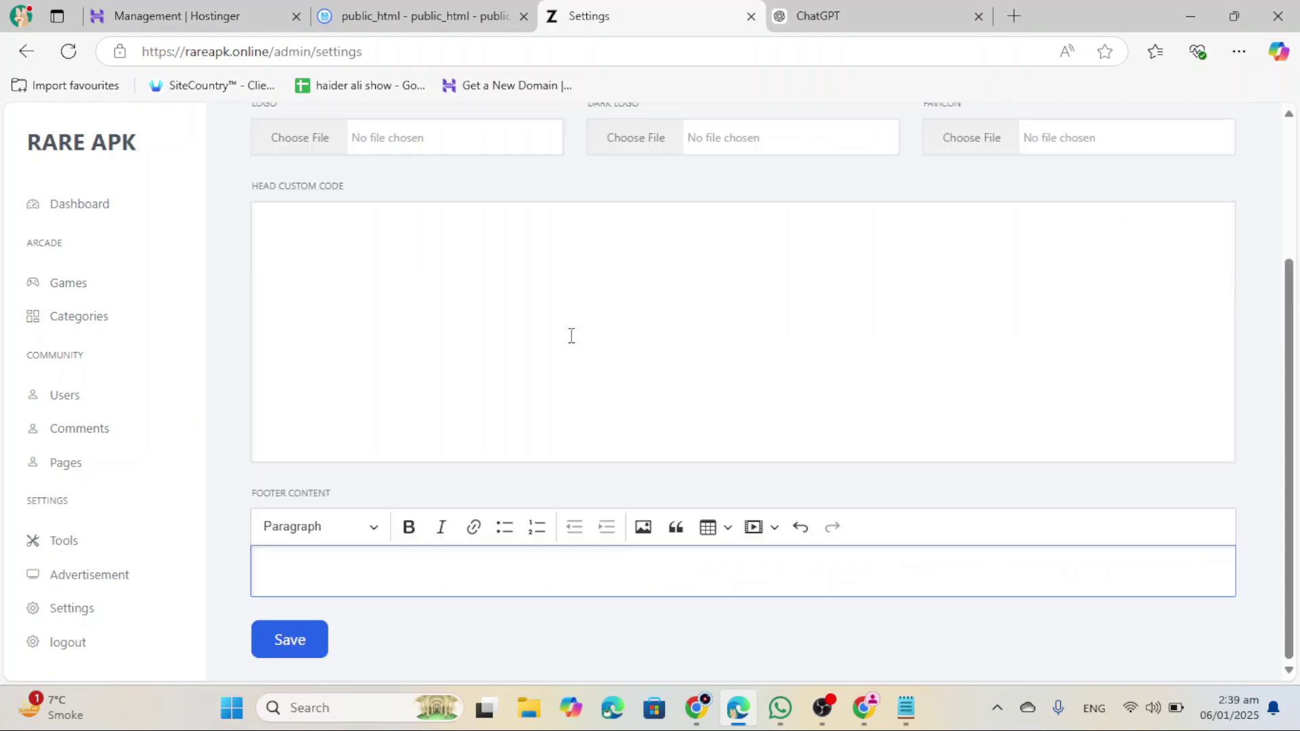
{"action": "key", "text": "ctrl+v"}
{"action": "scroll", "coordinate": [468, 496], "scroll_direction": "up", "scroll_amount": 2}
{"action": "scroll", "coordinate": [514, 501], "scroll_direction": "down", "scroll_amount": 2}
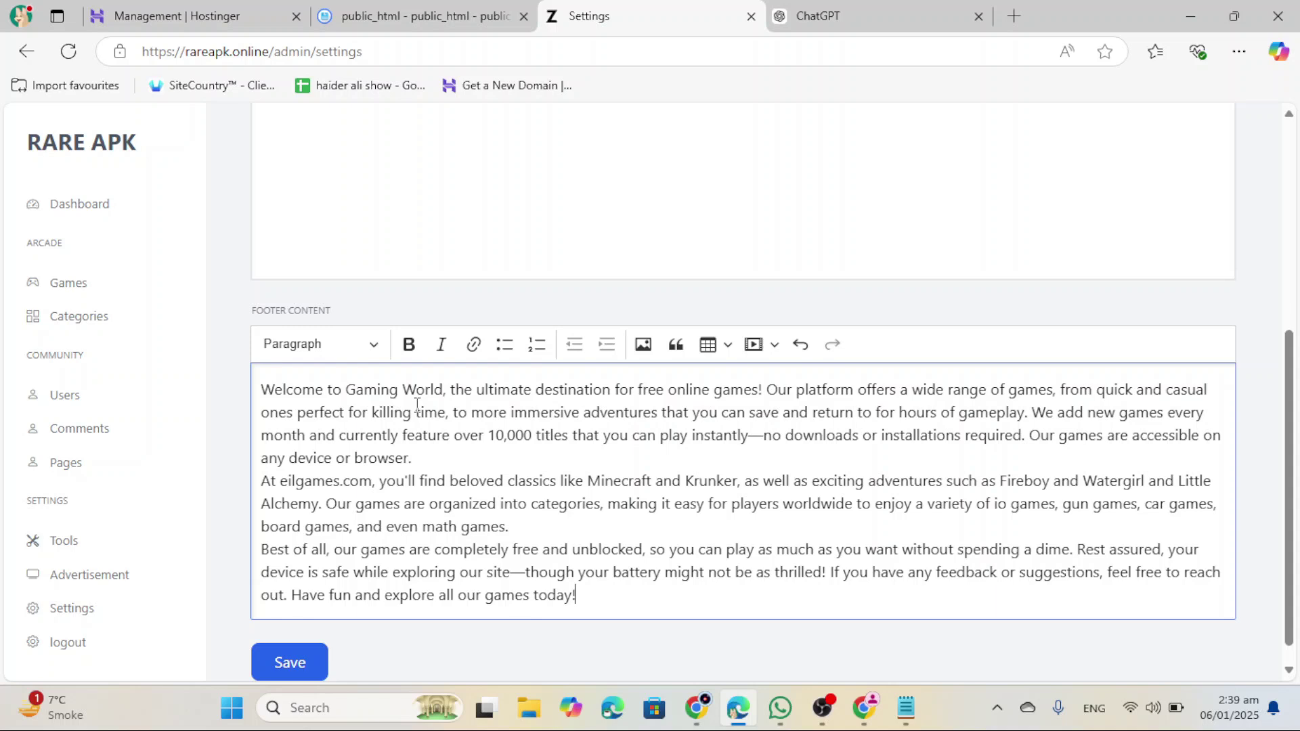
{"action": "scroll", "coordinate": [305, 609], "scroll_direction": "down", "scroll_amount": 1}
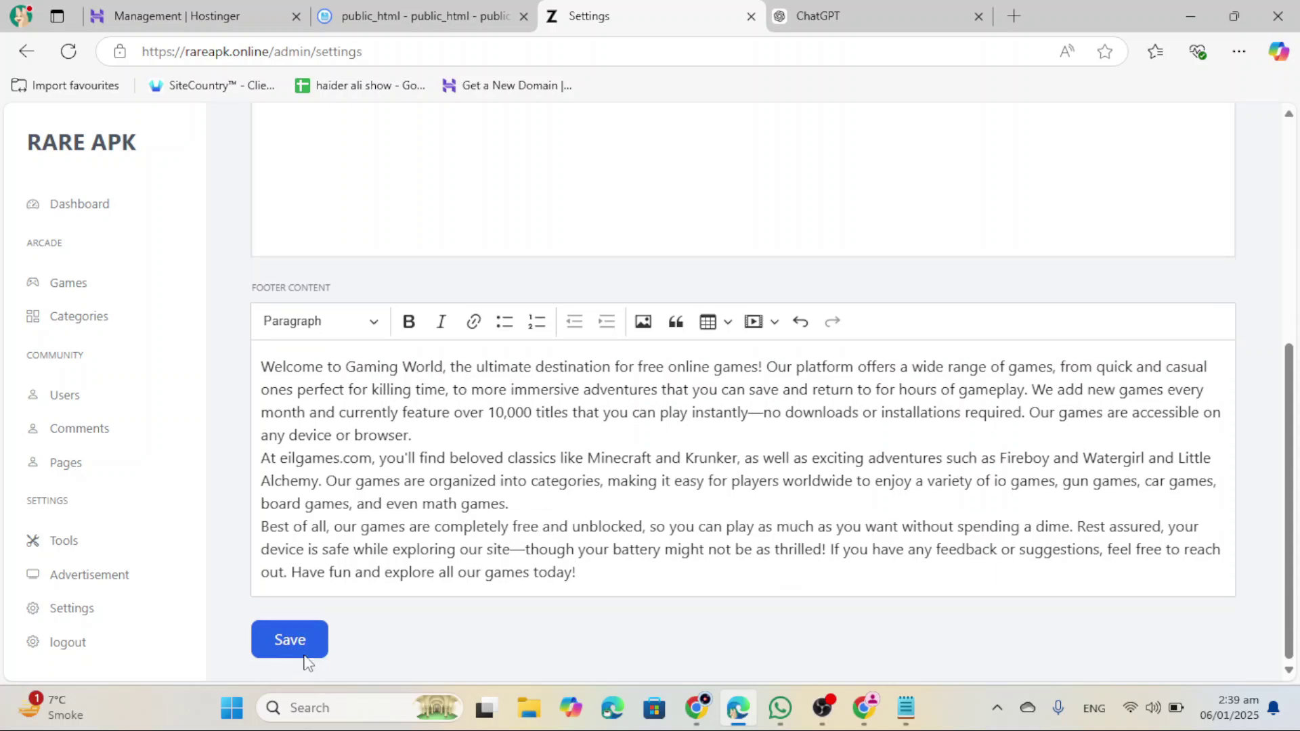
{"action": "left_click", "coordinate": [305, 657]}
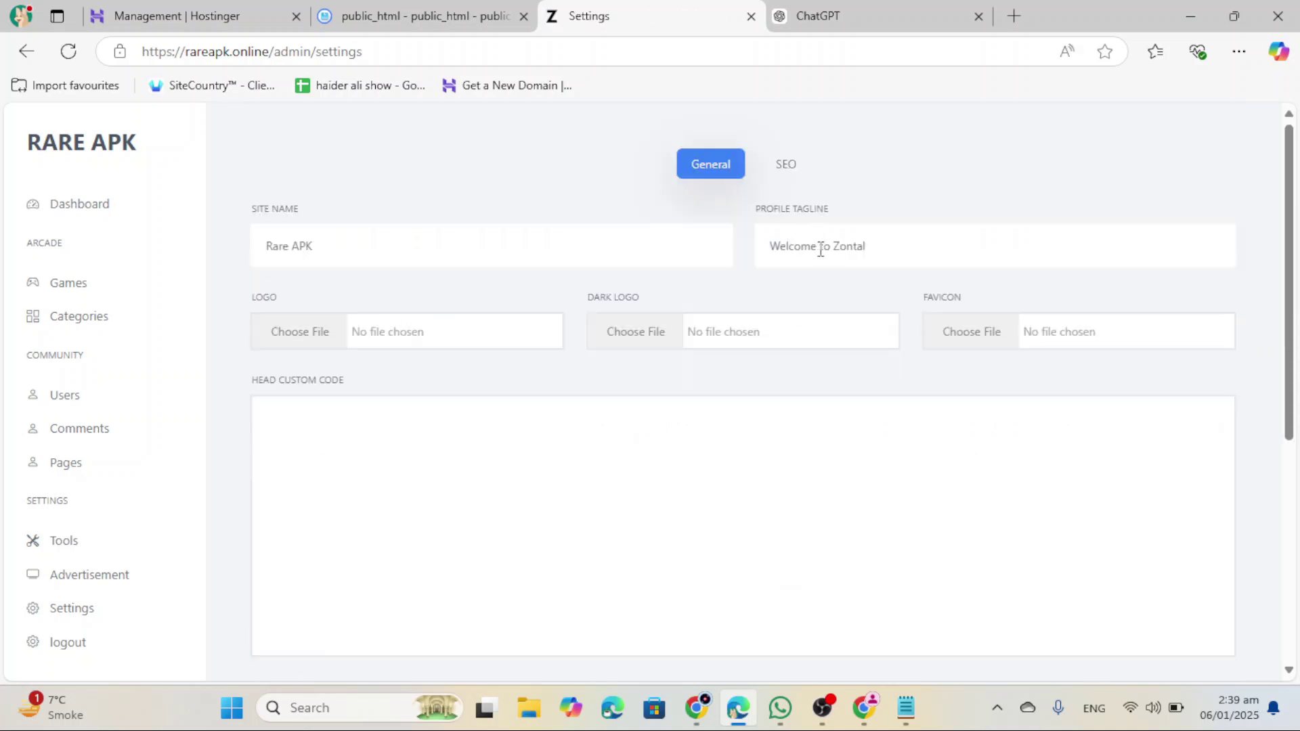
Step: Change the Profile Tagline to 'Welcome to Rare Apk Gaming World' and save
{"action": "double_click", "coordinate": [837, 252]}
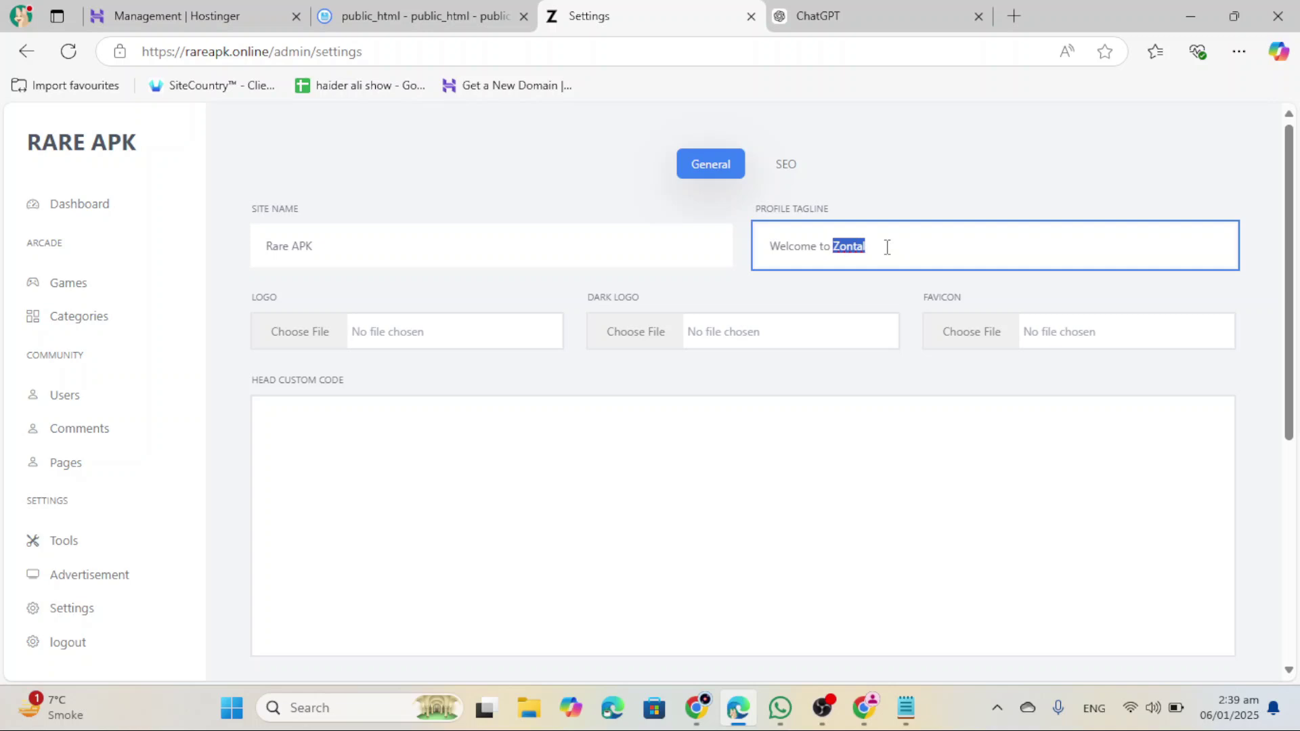
{"action": "key", "text": "BackSpace"}
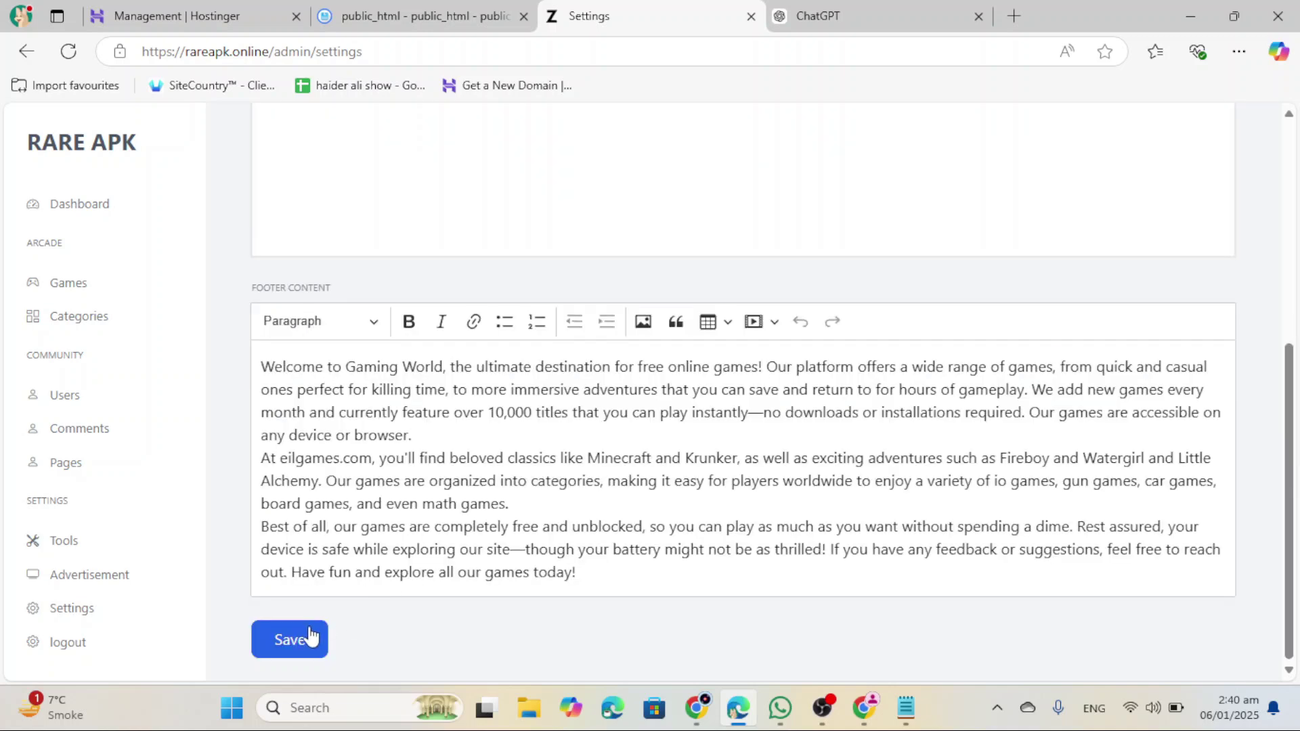
{"action": "left_click", "coordinate": [305, 637]}
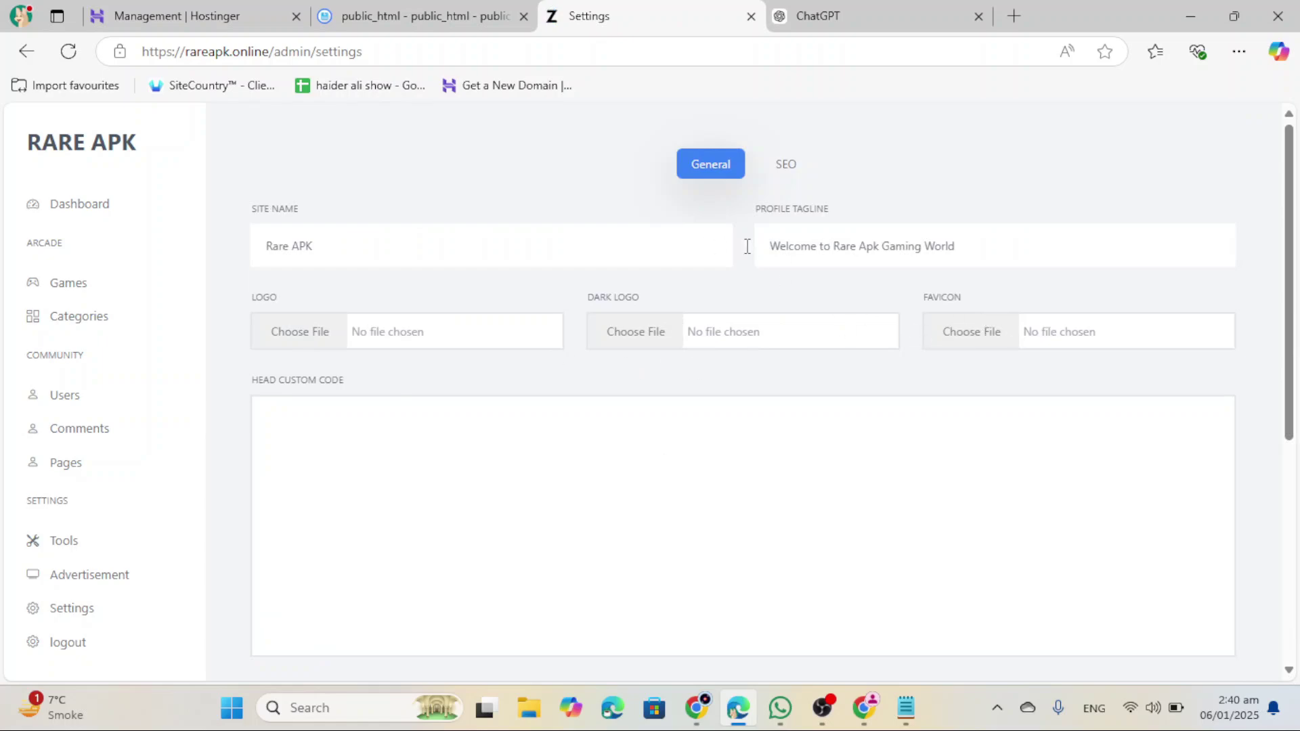
Step: Open the admin Pages list from the sidebar
{"action": "scroll", "coordinate": [430, 276], "scroll_direction": "down", "scroll_amount": 5}
{"action": "scroll", "coordinate": [433, 322], "scroll_direction": "up", "scroll_amount": 3}
{"action": "scroll", "coordinate": [474, 406], "scroll_direction": "down", "scroll_amount": 3}
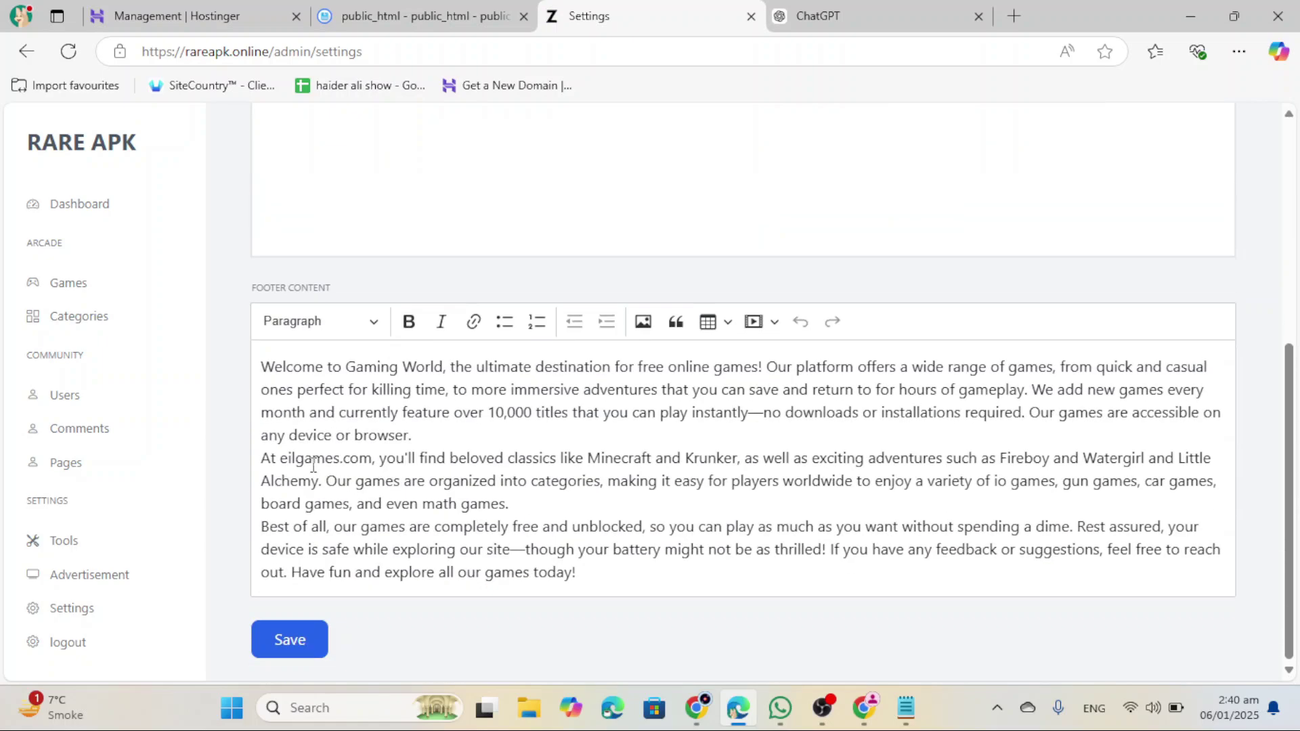
{"action": "left_click", "coordinate": [88, 472]}
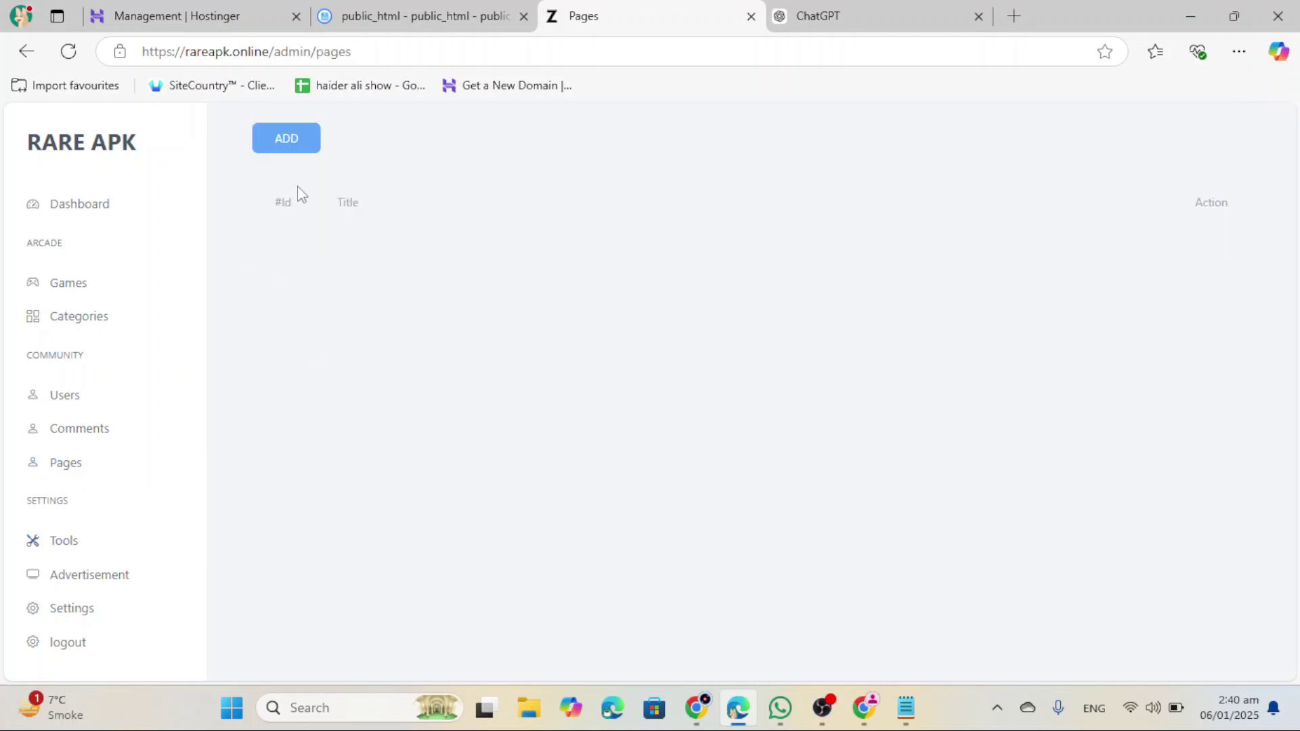
Step: Start a new page titled 'About', leave it unsaved, and move to the admin Games list
{"action": "left_click", "coordinate": [295, 150]}
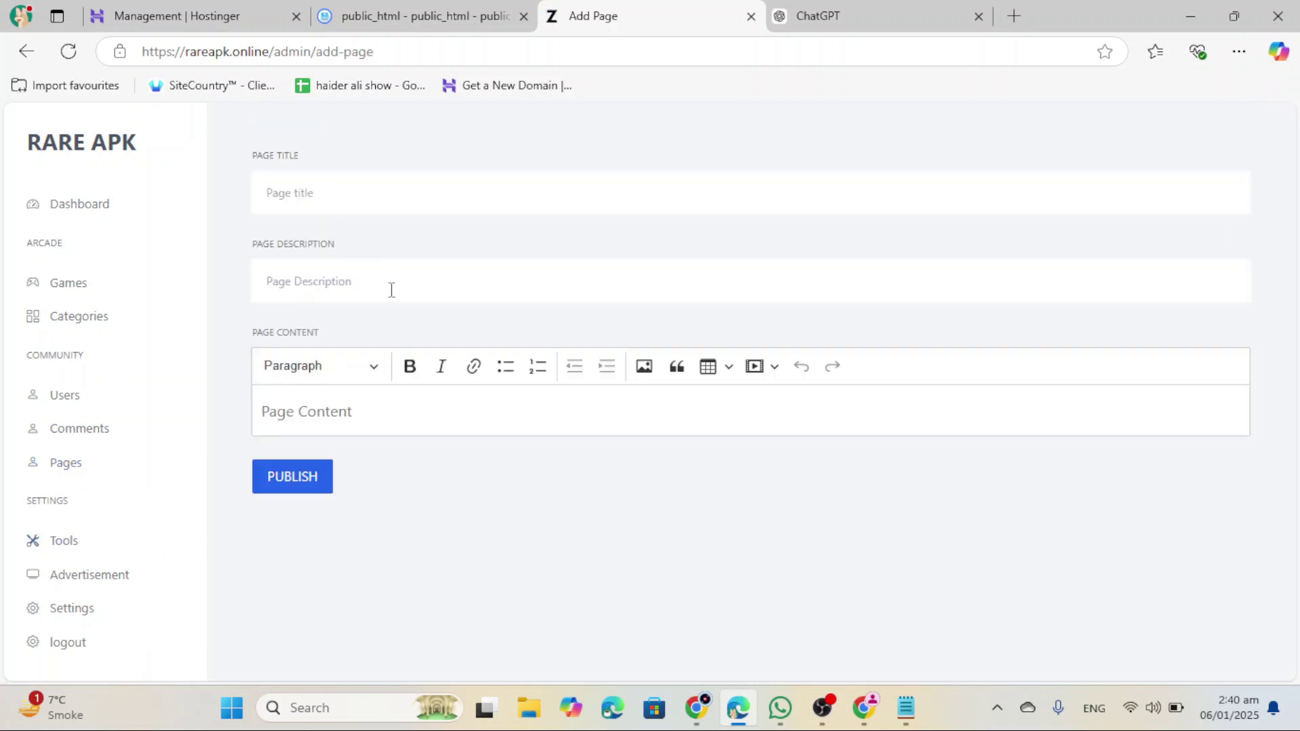
{"action": "left_click", "coordinate": [369, 190]}
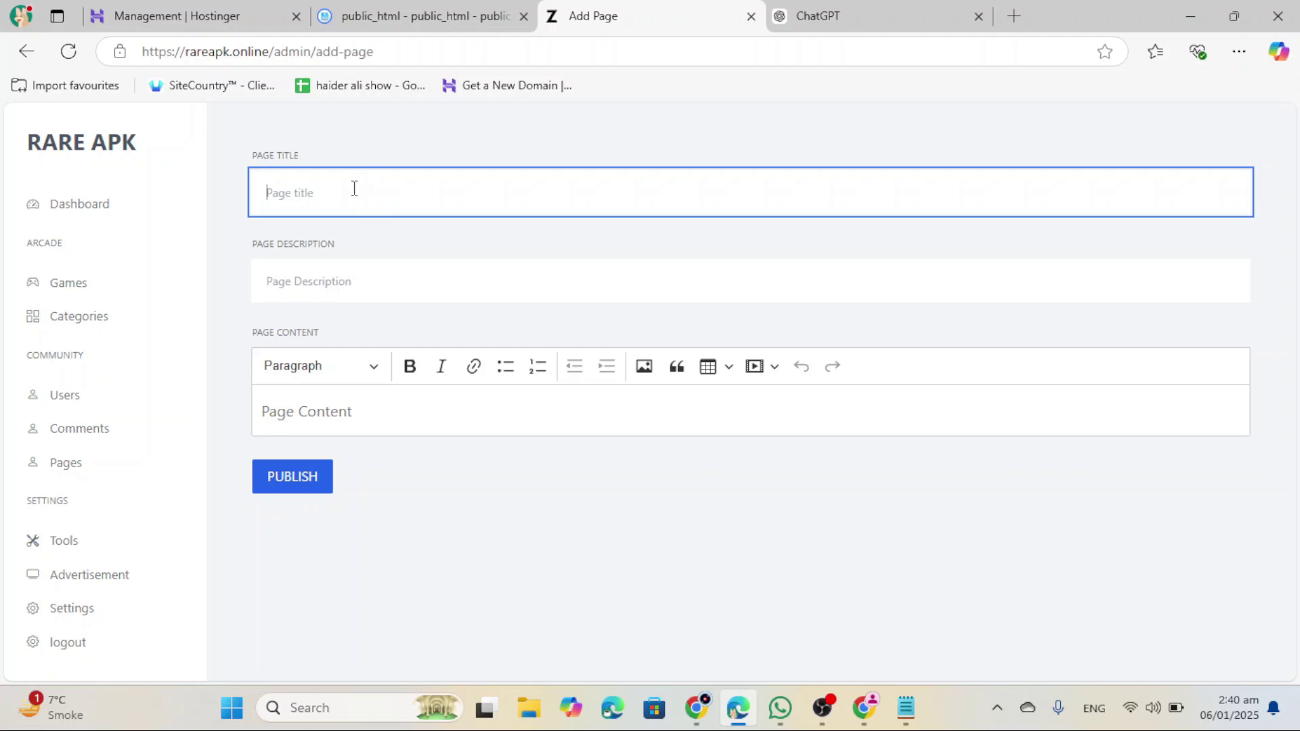
{"action": "type", "text": "About"}
{"action": "left_click", "coordinate": [365, 279]}
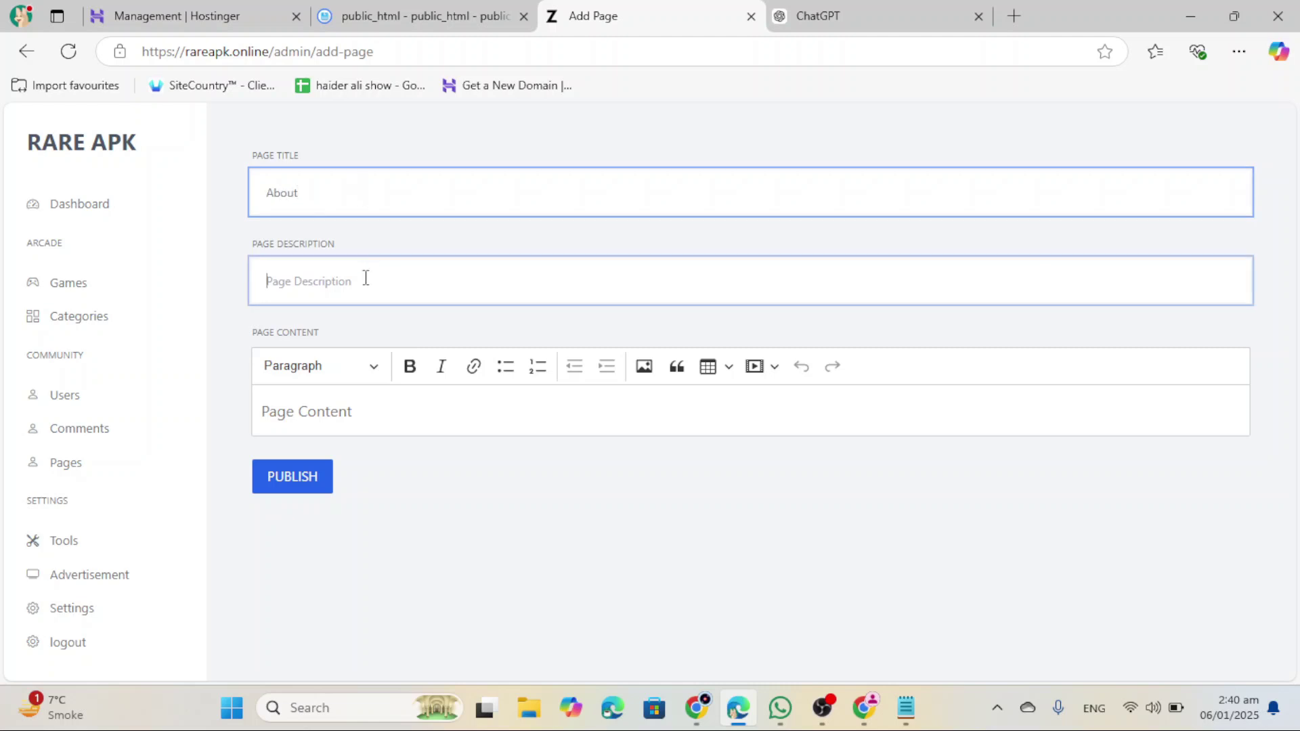
{"action": "left_click", "coordinate": [338, 422]}
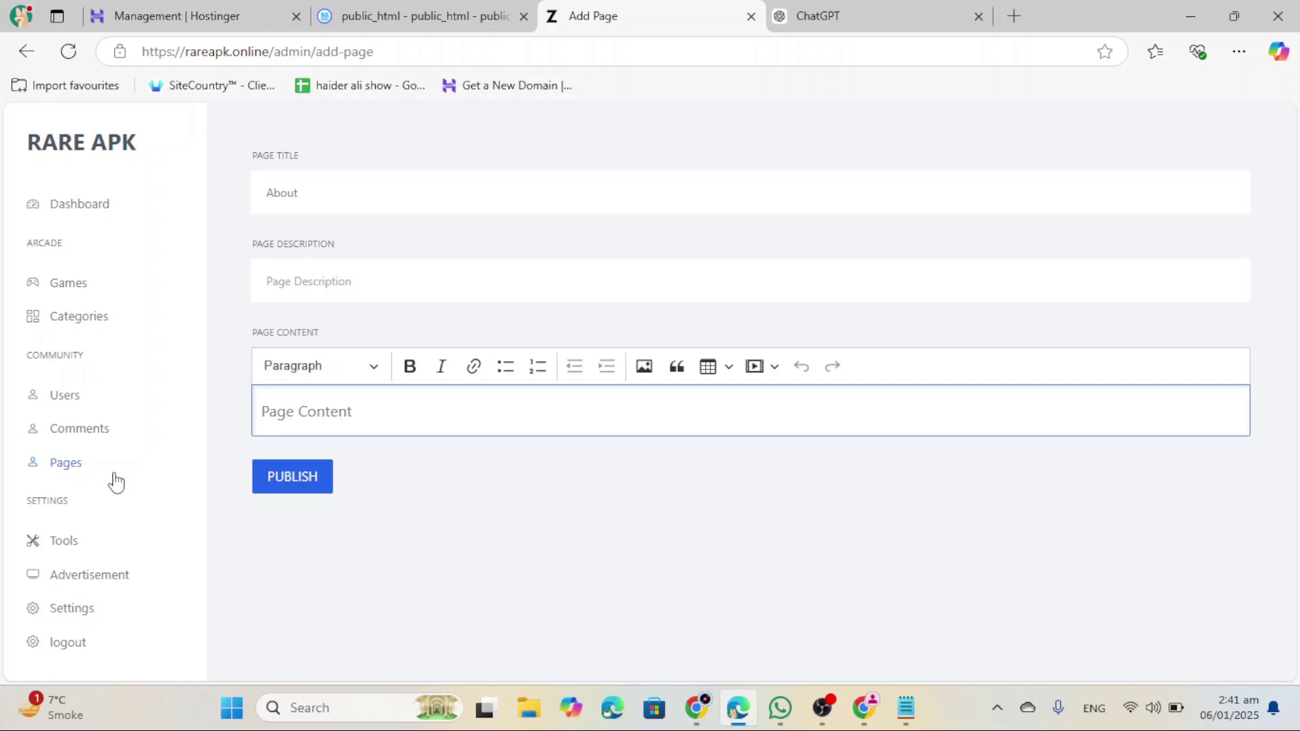
{"action": "left_click", "coordinate": [96, 297]}
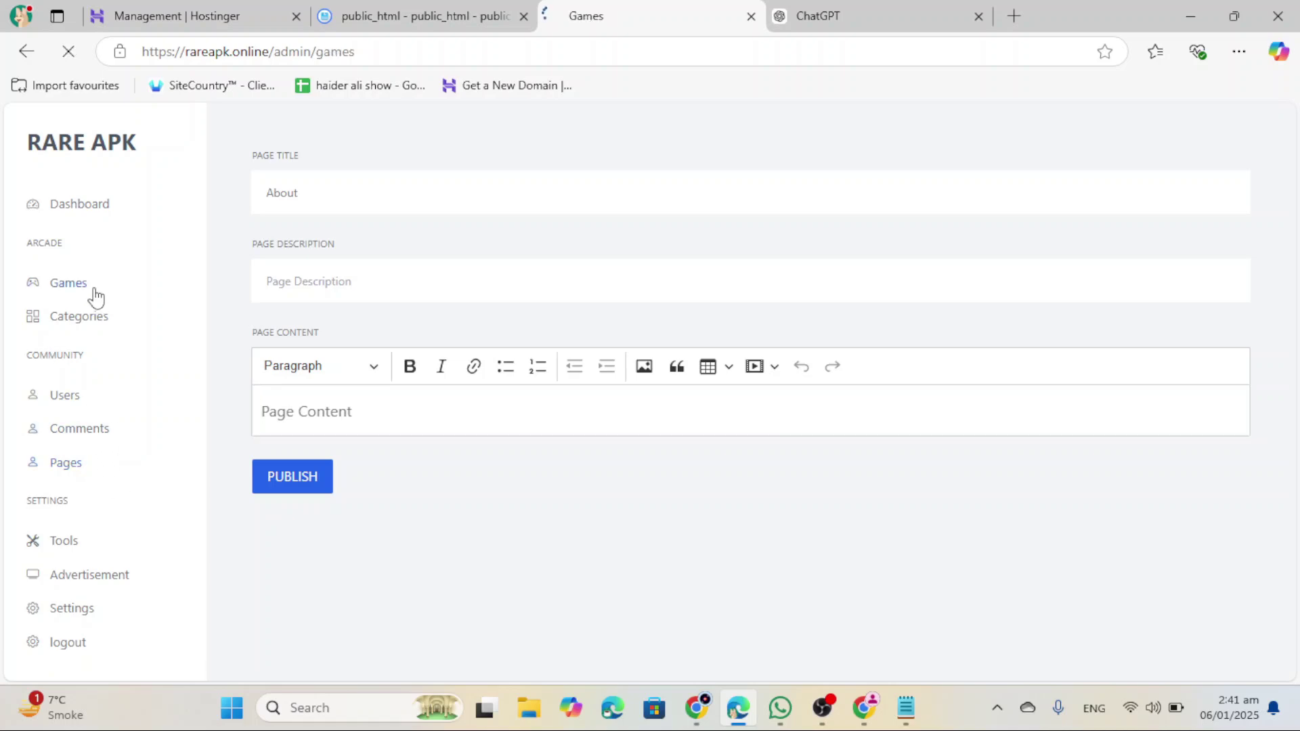
Step: Open the Action and Adventure categories in new tabs and view the Kris Mahjong Rewarded game
{"action": "scroll", "coordinate": [440, 281], "scroll_direction": "down", "scroll_amount": 5}
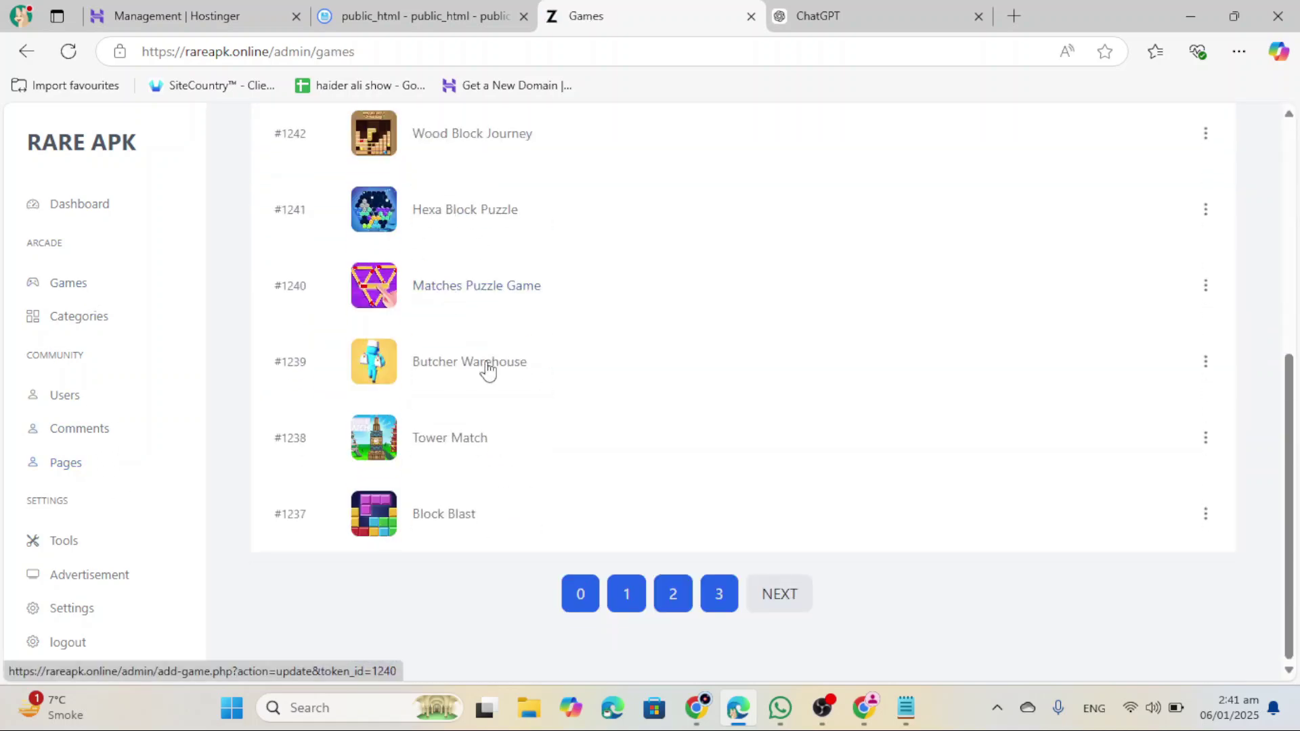
{"action": "scroll", "coordinate": [508, 420], "scroll_direction": "up", "scroll_amount": 5}
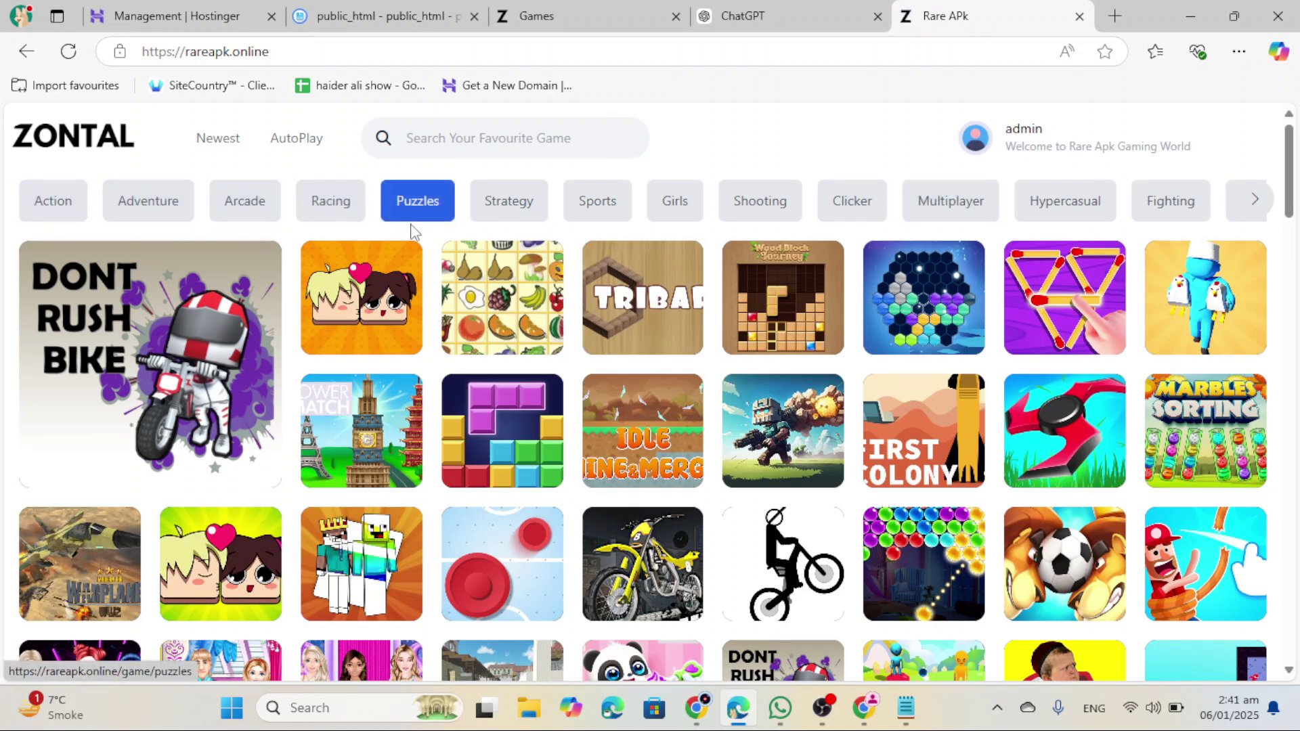
{"action": "right_click", "coordinate": [74, 214]}
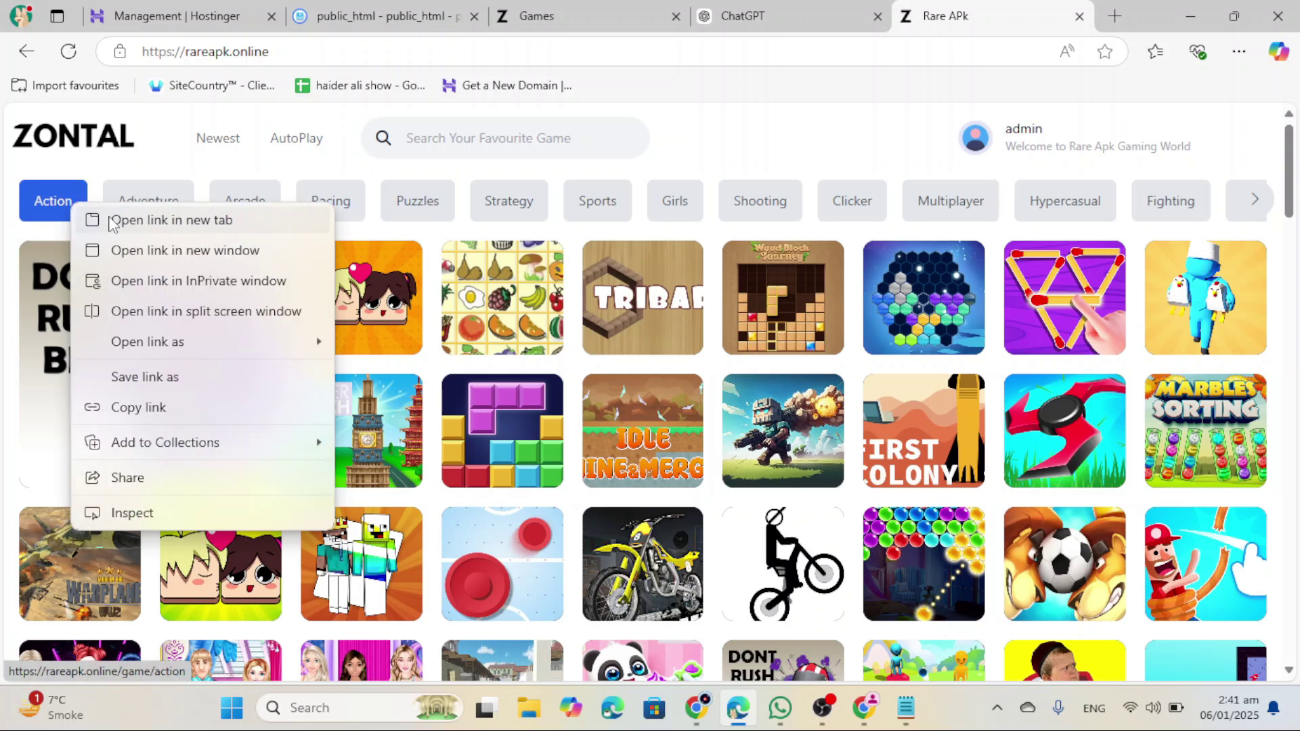
{"action": "left_click", "coordinate": [136, 220]}
{"action": "right_click", "coordinate": [139, 202]}
{"action": "left_click", "coordinate": [176, 218]}
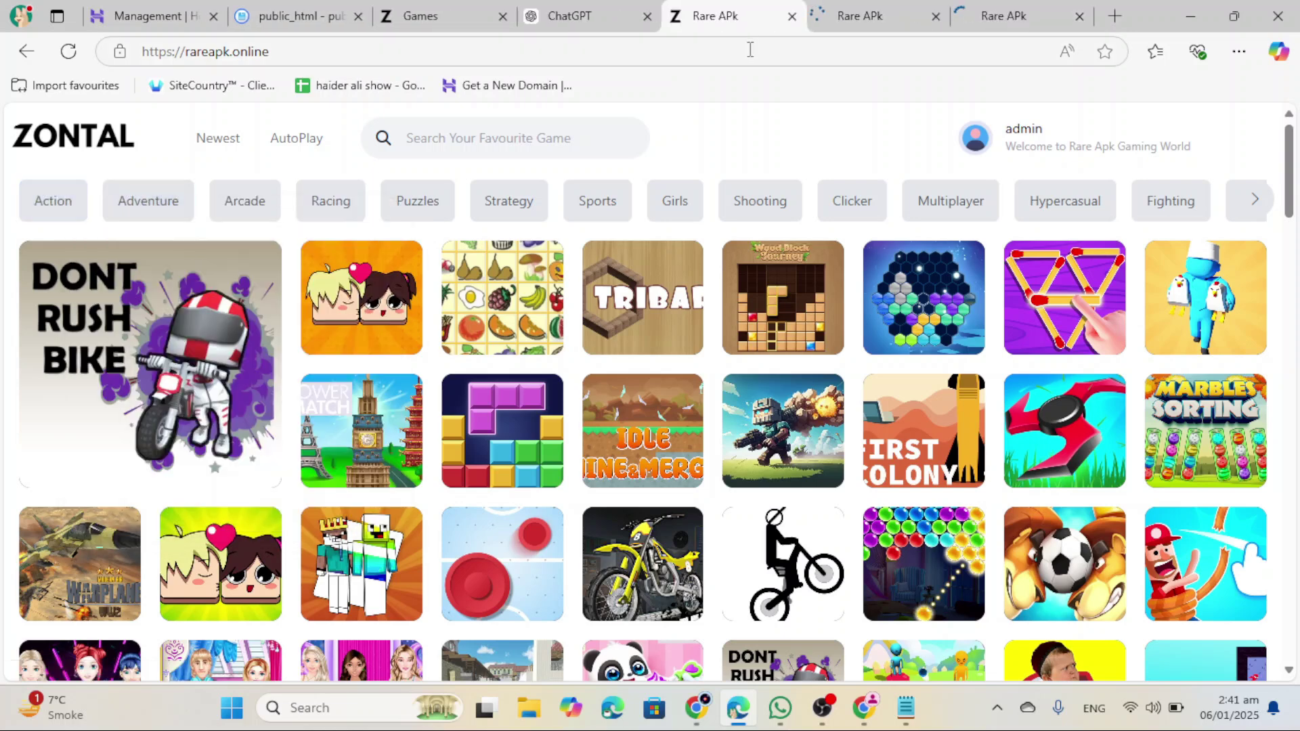
{"action": "key", "text": "ctrl+Tab"}
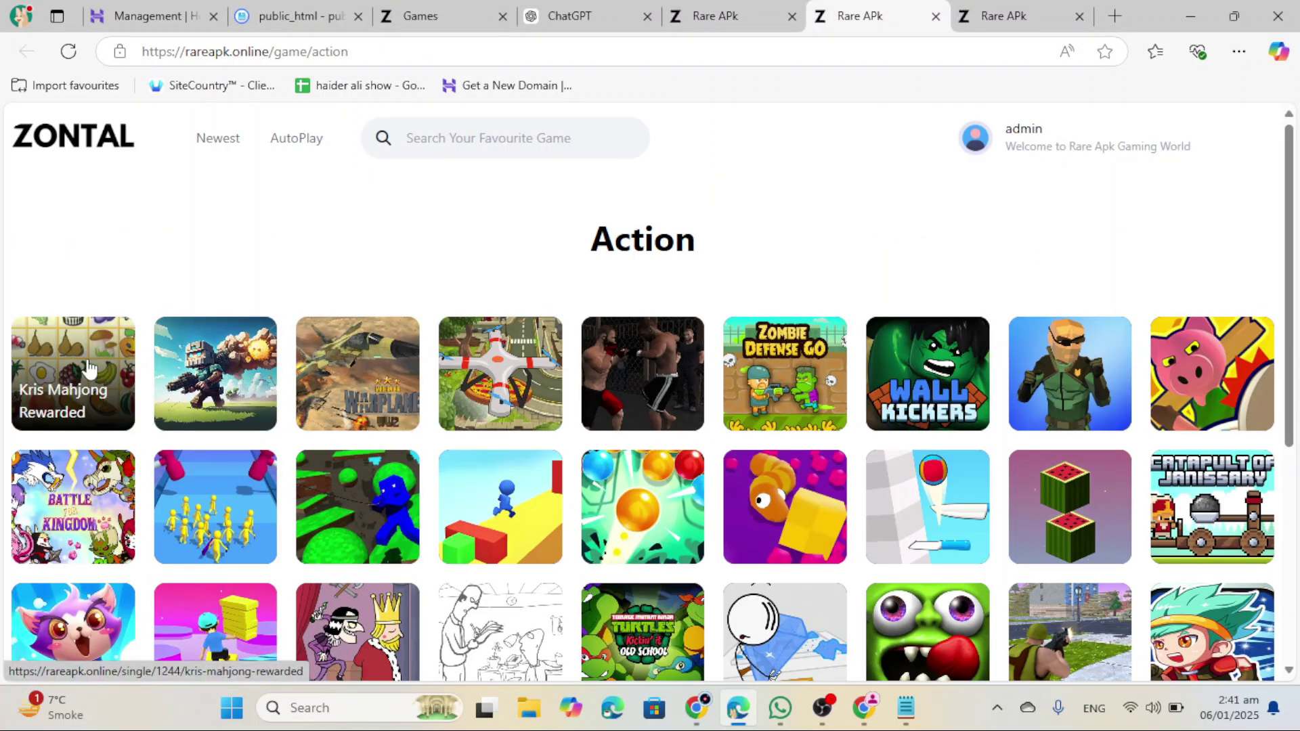
{"action": "left_click", "coordinate": [88, 369]}
Step: Browse the homepage's game categories, then return to the admin Games list
{"action": "scroll", "coordinate": [116, 336], "scroll_direction": "down", "scroll_amount": 5}
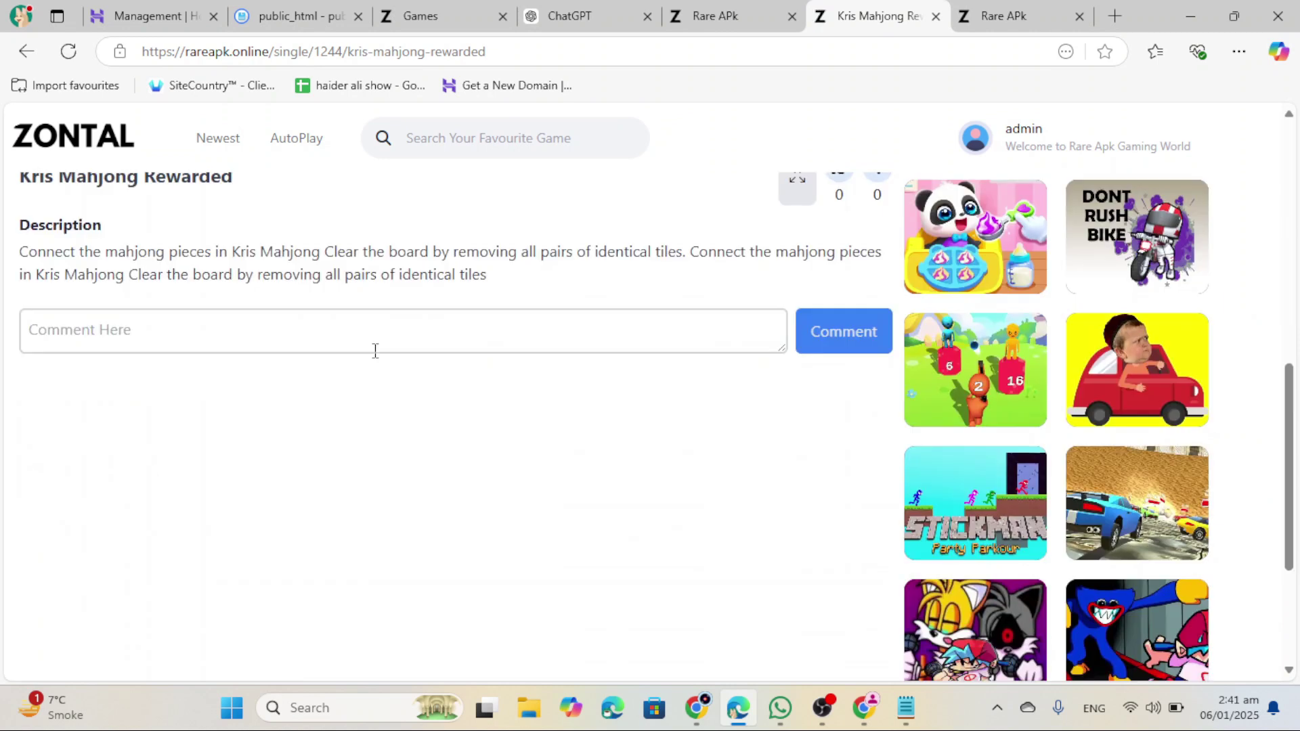
{"action": "scroll", "coordinate": [467, 284], "scroll_direction": "up", "scroll_amount": 1}
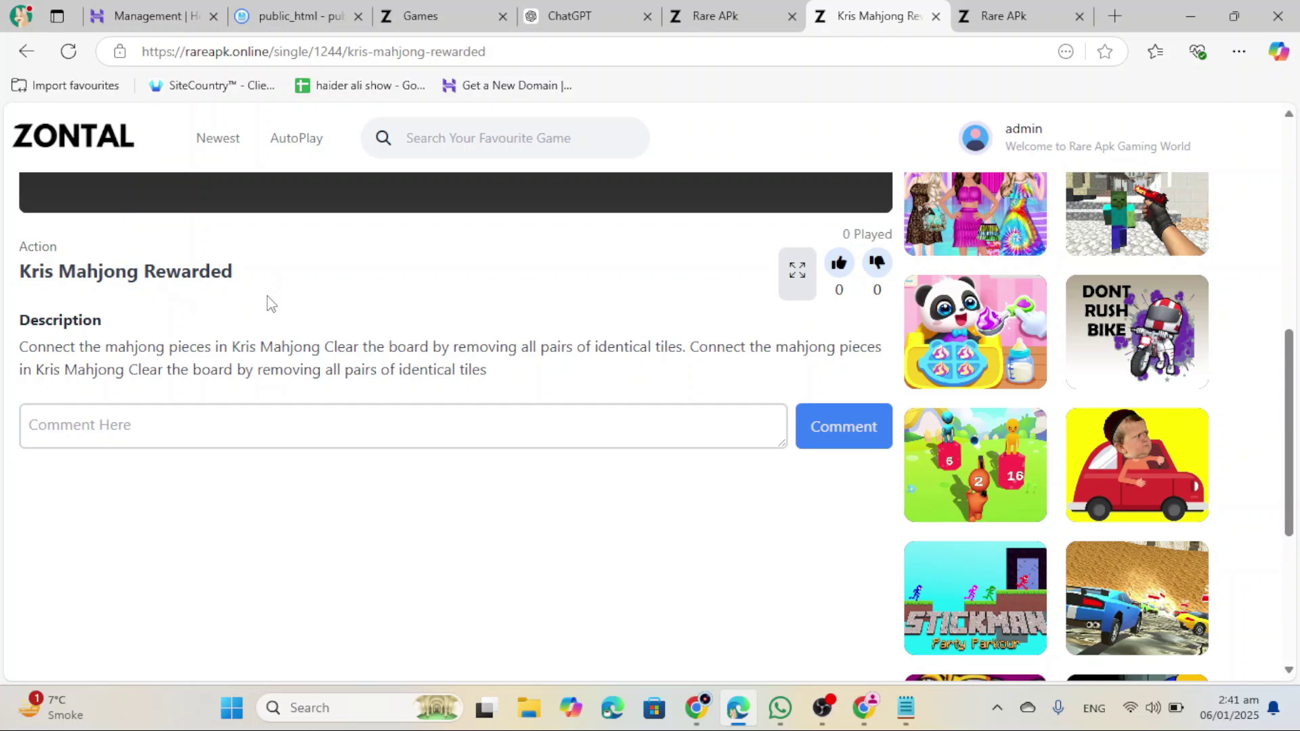
{"action": "scroll", "coordinate": [344, 367], "scroll_direction": "up", "scroll_amount": 2}
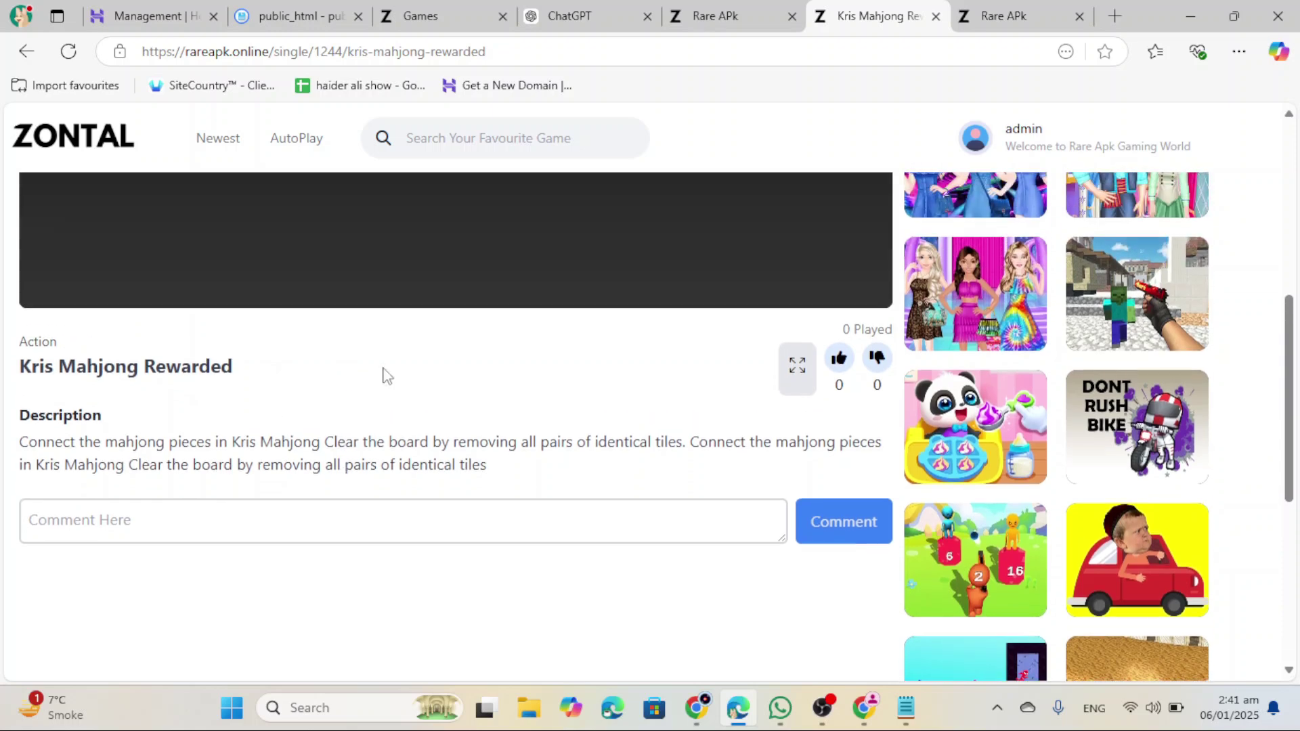
{"action": "left_click", "coordinate": [755, 13]}
{"action": "left_click", "coordinate": [1254, 200]}
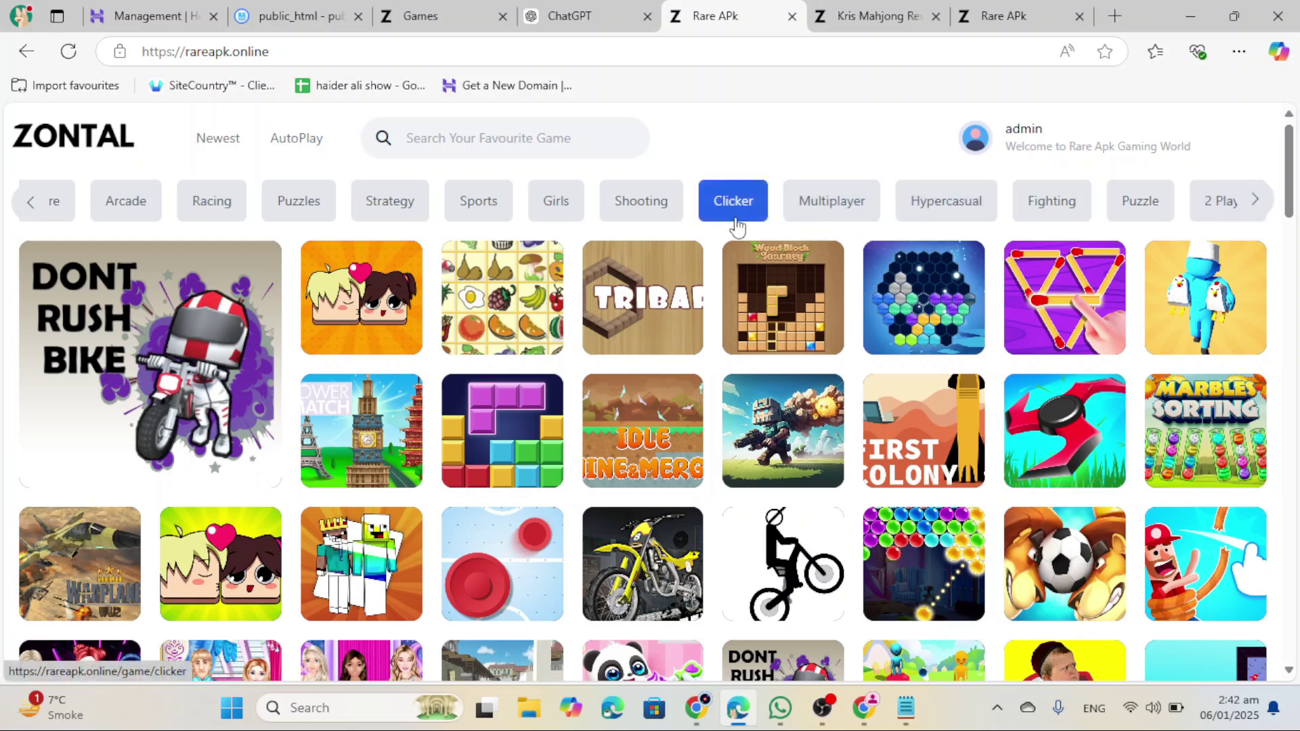
{"action": "left_click", "coordinate": [30, 204]}
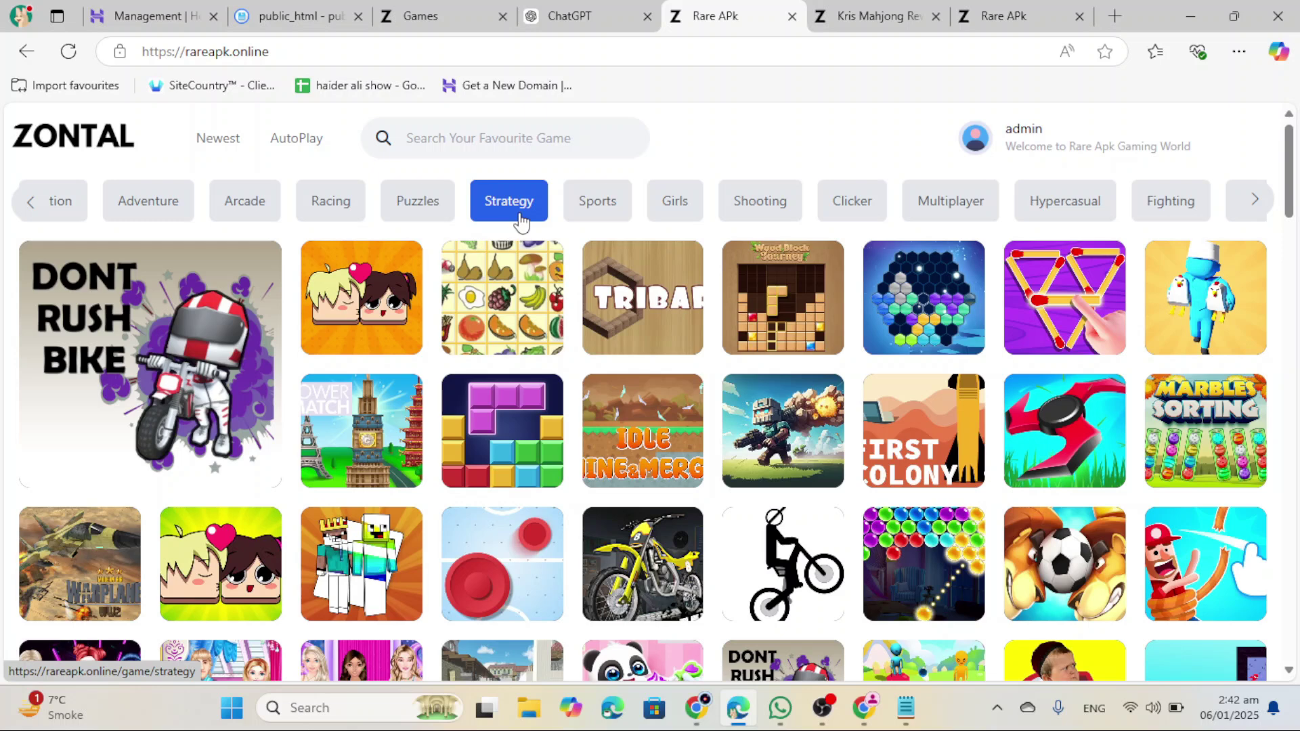
{"action": "left_click", "coordinate": [445, 17]}
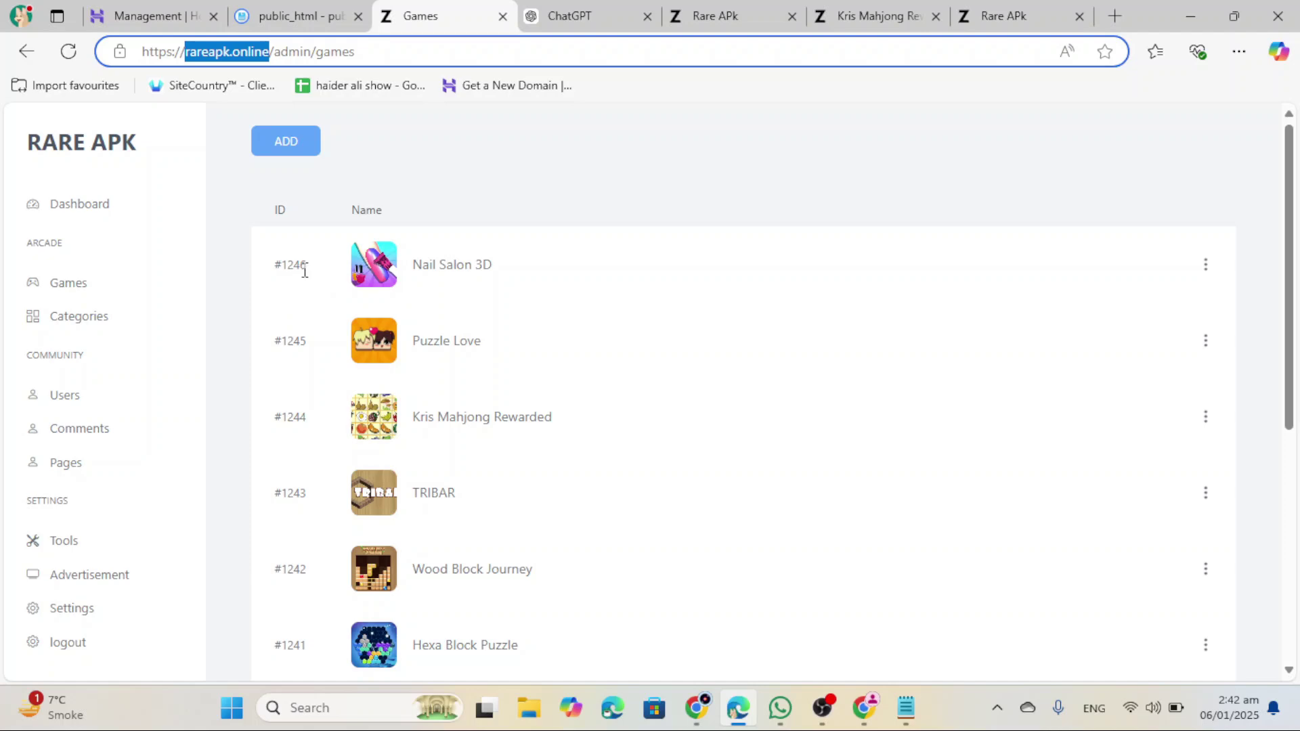
Step: Open the Kris Mahjong Rewarded edit form in a new tab from the admin Games list
{"action": "key", "text": "ctrl+6"}
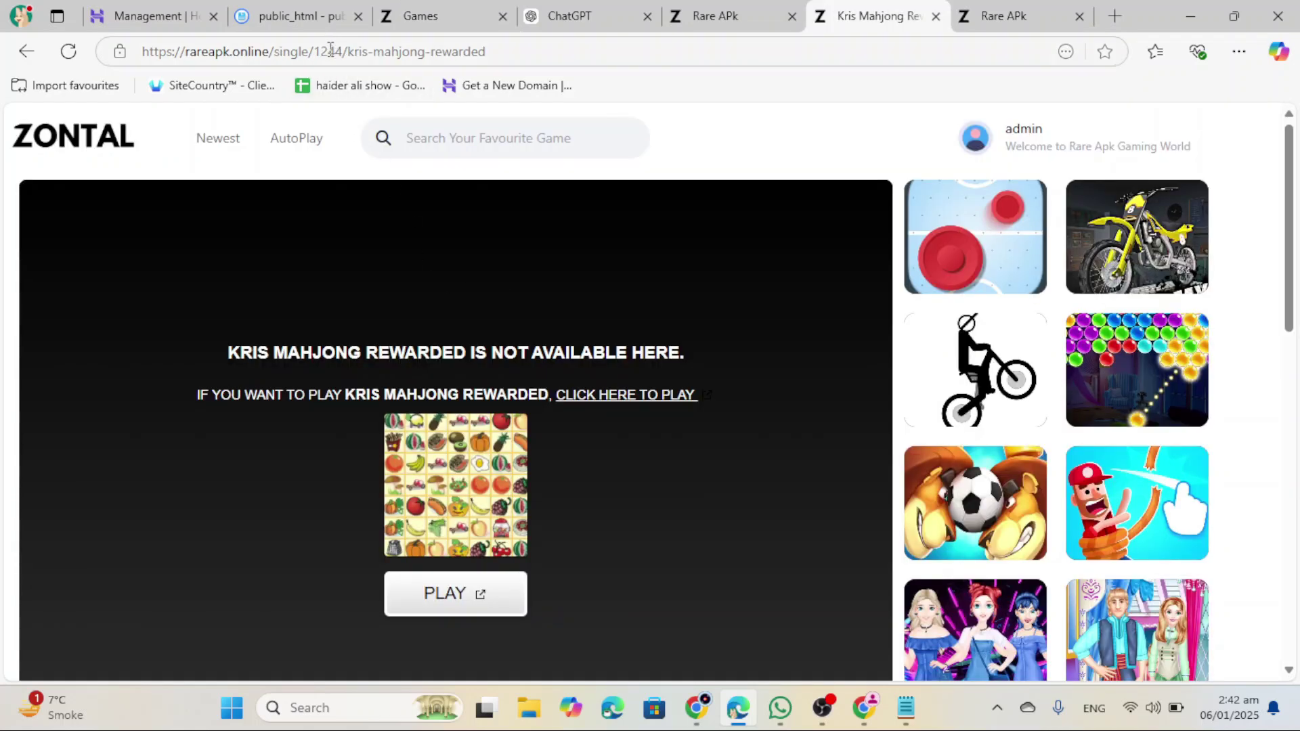
{"action": "scroll", "coordinate": [372, 241], "scroll_direction": "down", "scroll_amount": 5}
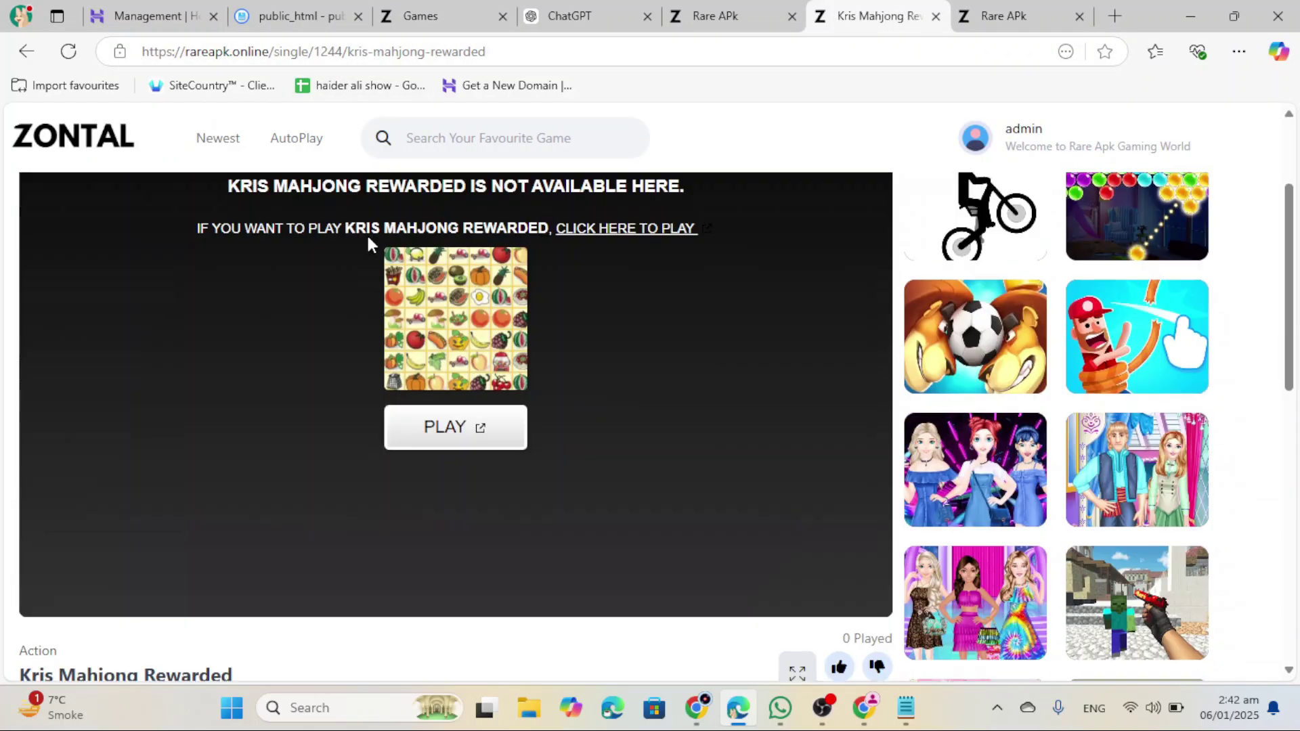
{"action": "key", "text": "ctrl+3"}
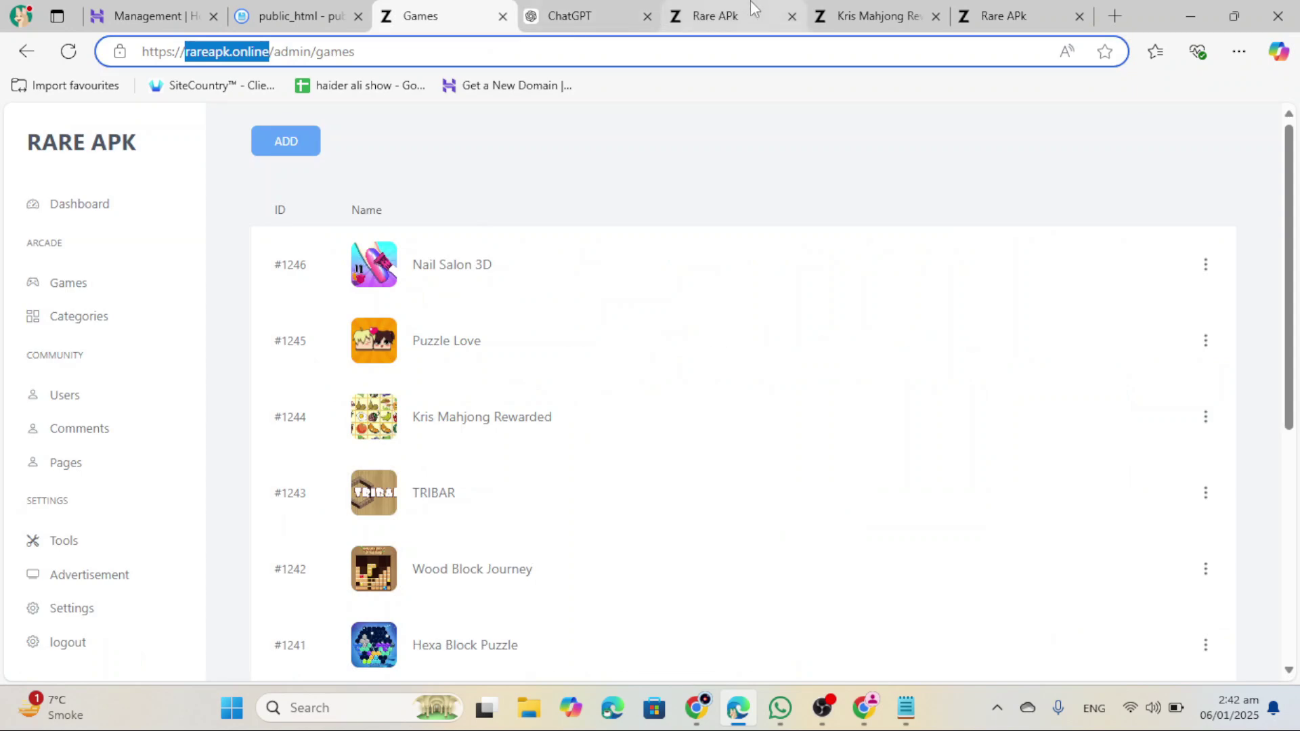
{"action": "key", "text": "ctrl+6"}
{"action": "key", "text": "ctrl+4"}
{"action": "key", "text": "ctrl+3"}
{"action": "scroll", "coordinate": [322, 386], "scroll_direction": "down", "scroll_amount": 1}
{"action": "scroll", "coordinate": [322, 386], "scroll_direction": "down", "scroll_amount": 1}
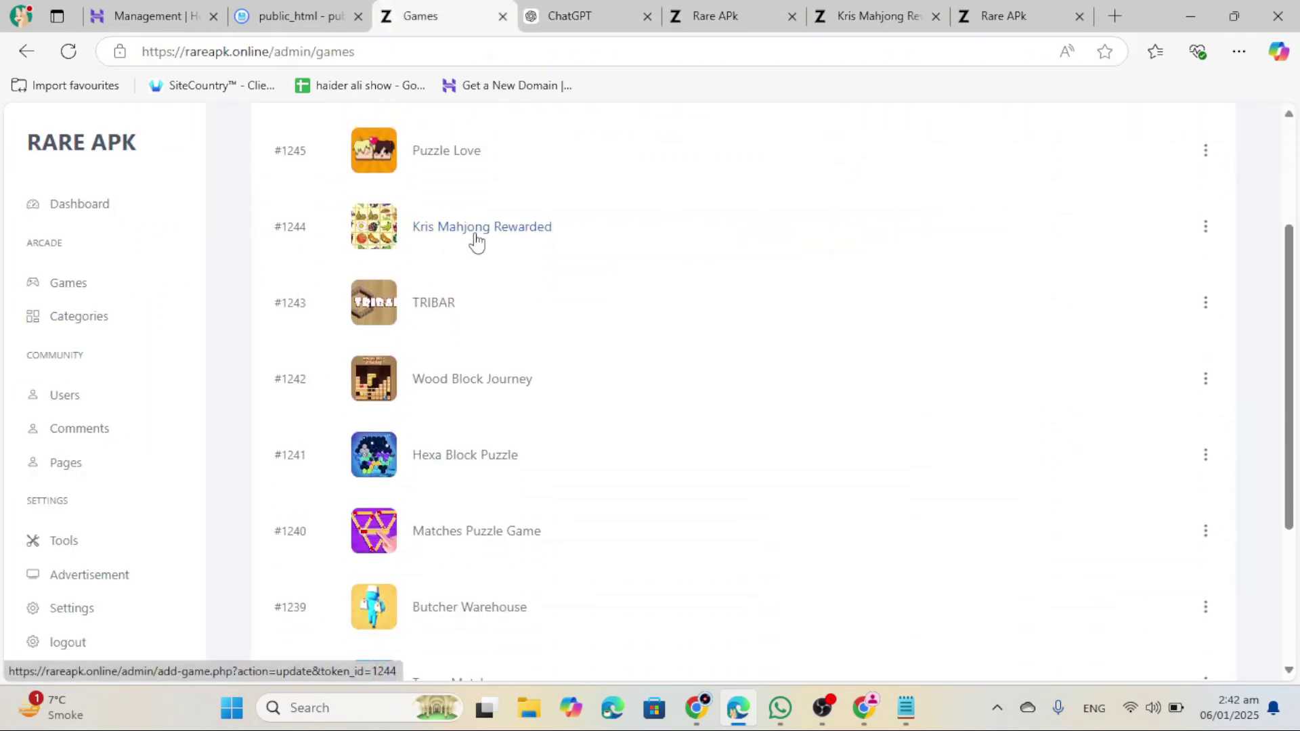
{"action": "right_click", "coordinate": [500, 238]}
{"action": "left_click", "coordinate": [508, 256]}
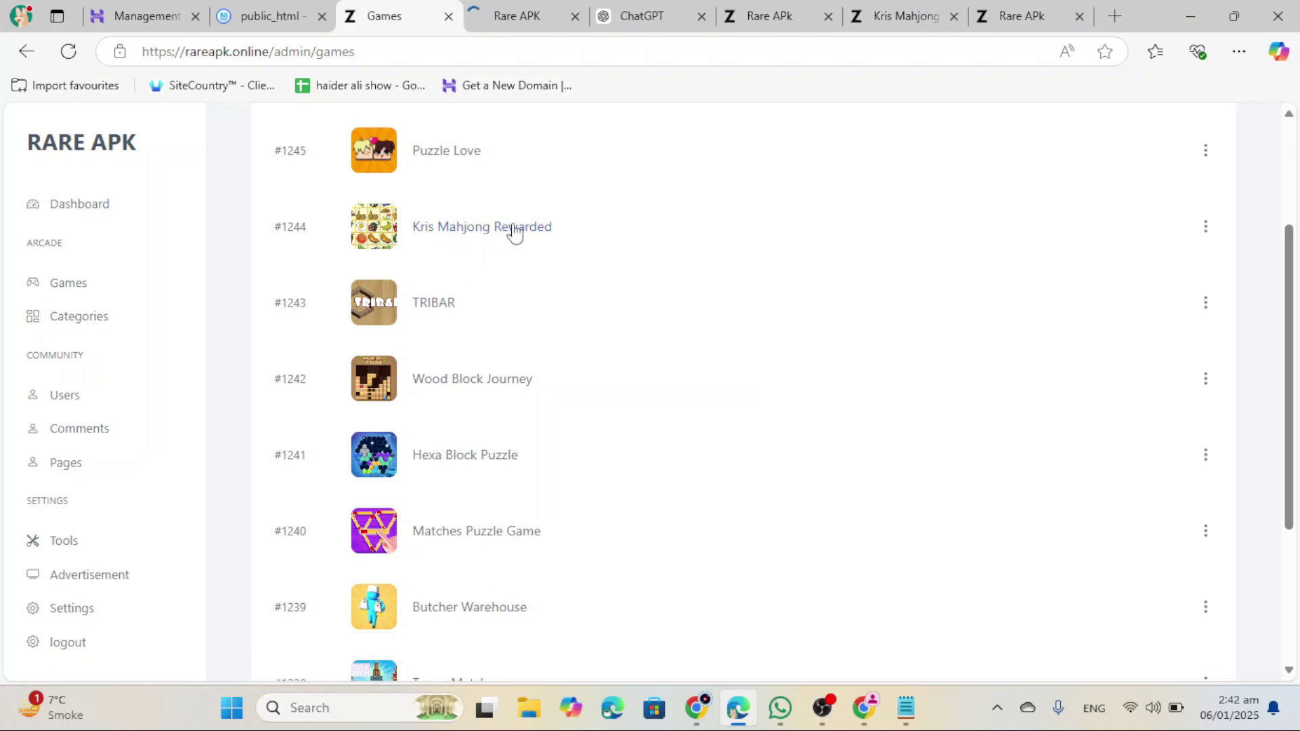
Step: Select and copy the game's current description
{"action": "key", "text": "ctrl+4"}
{"action": "scroll", "coordinate": [414, 408], "scroll_direction": "down", "scroll_amount": 5}
{"action": "scroll", "coordinate": [447, 477], "scroll_direction": "up", "scroll_amount": 2}
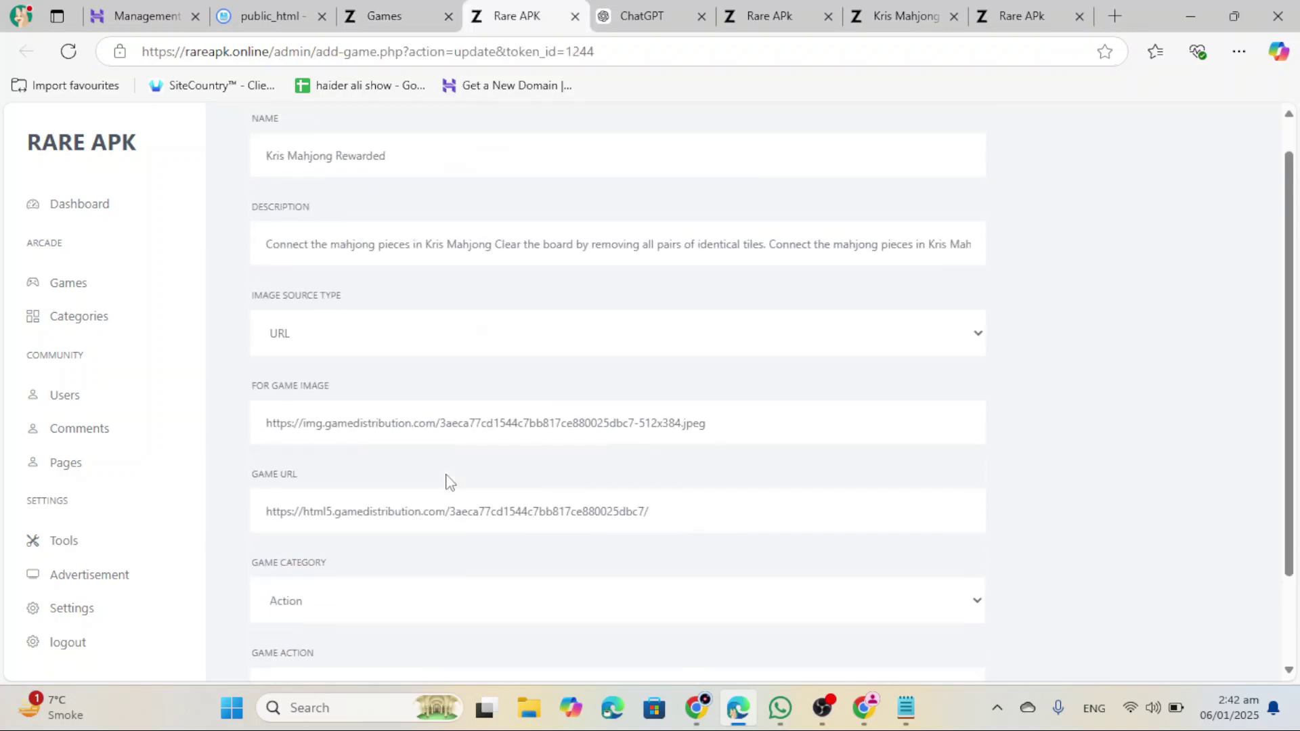
{"action": "scroll", "coordinate": [318, 508], "scroll_direction": "down", "scroll_amount": 3}
{"action": "scroll", "coordinate": [303, 587], "scroll_direction": "up", "scroll_amount": 1}
{"action": "scroll", "coordinate": [366, 366], "scroll_direction": "up", "scroll_amount": 2}
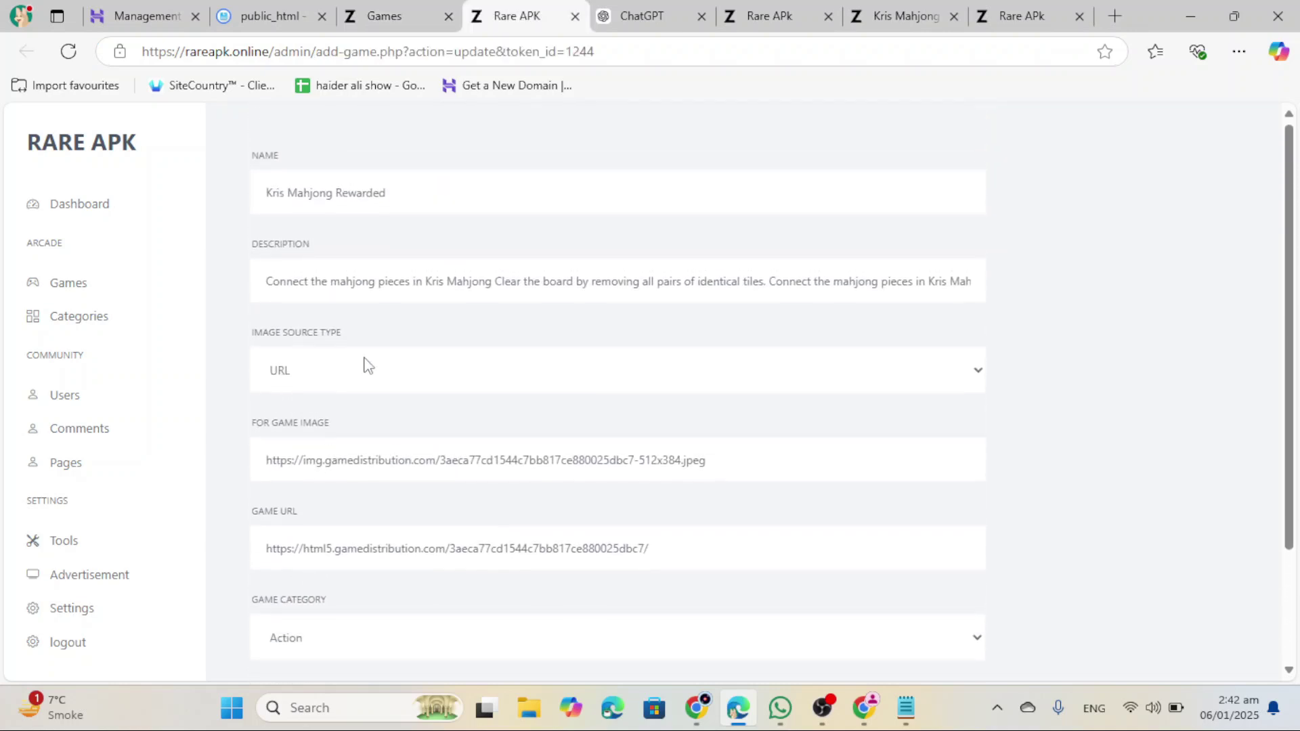
{"action": "left_click", "coordinate": [406, 292]}
{"action": "key", "text": "ctrl+a"}
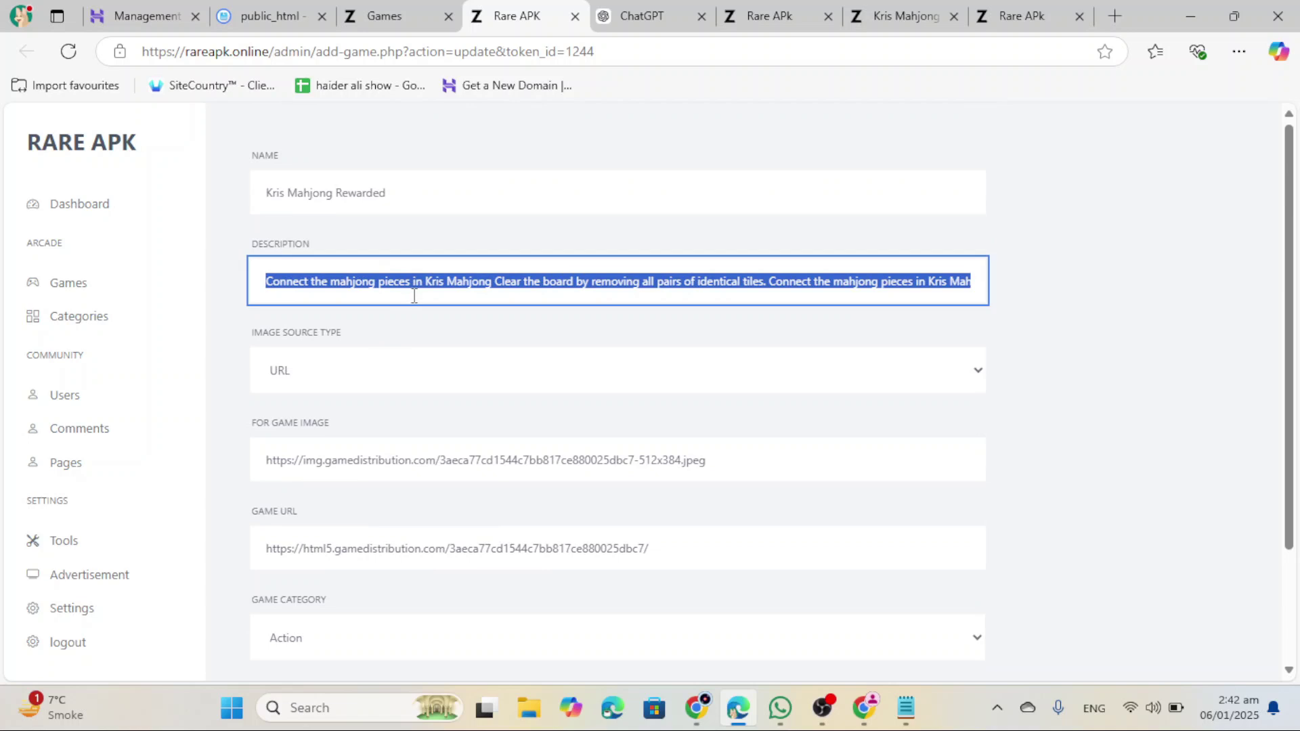
Step: Ask ChatGPT to rewrite the pasted description
{"action": "left_click", "coordinate": [636, 16]}
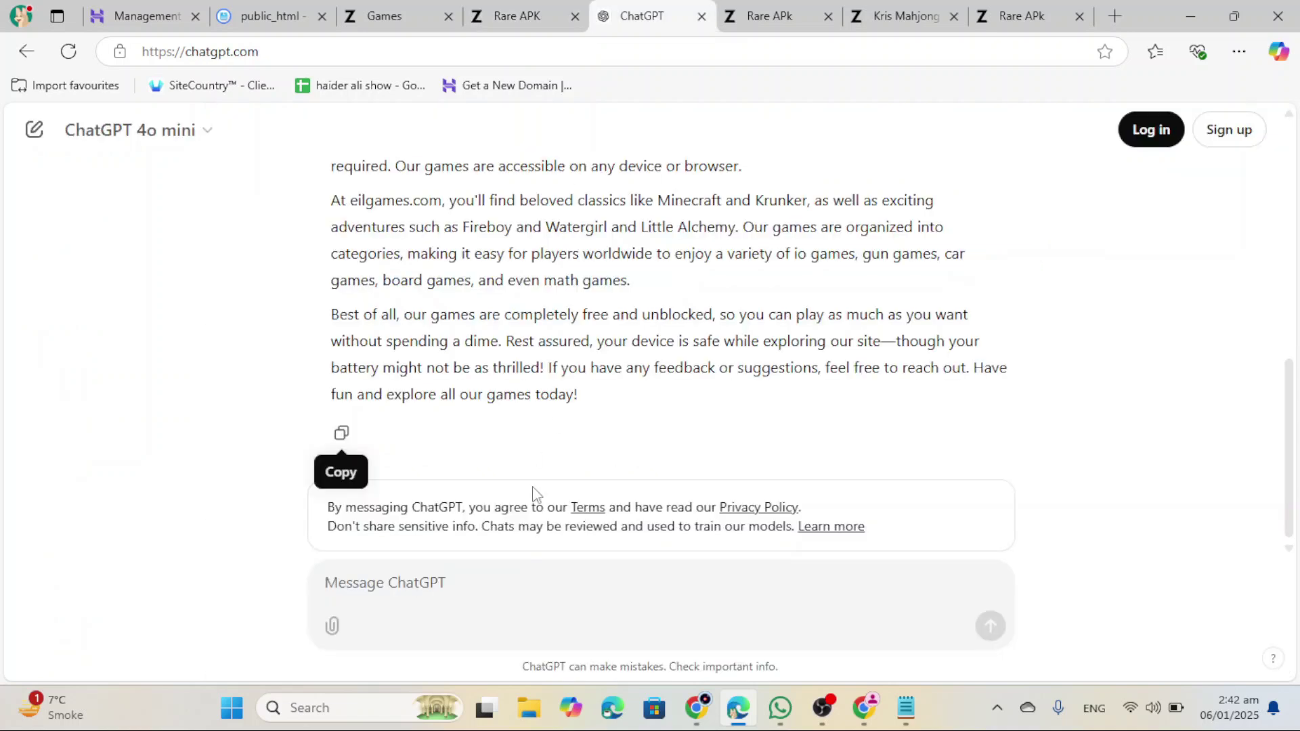
{"action": "left_click", "coordinate": [499, 574]}
{"action": "type", "text": "Connect the mahjong pieces in Kris Mahjong Clear the board by removing all pairs of identical tiles. Connect the mahjong pieces in Kris Mahjong Clear the board by removing all pairs of identical tiles"}
{"action": "type", "text": "rewrtite this"}
{"action": "key", "text": "Return"}
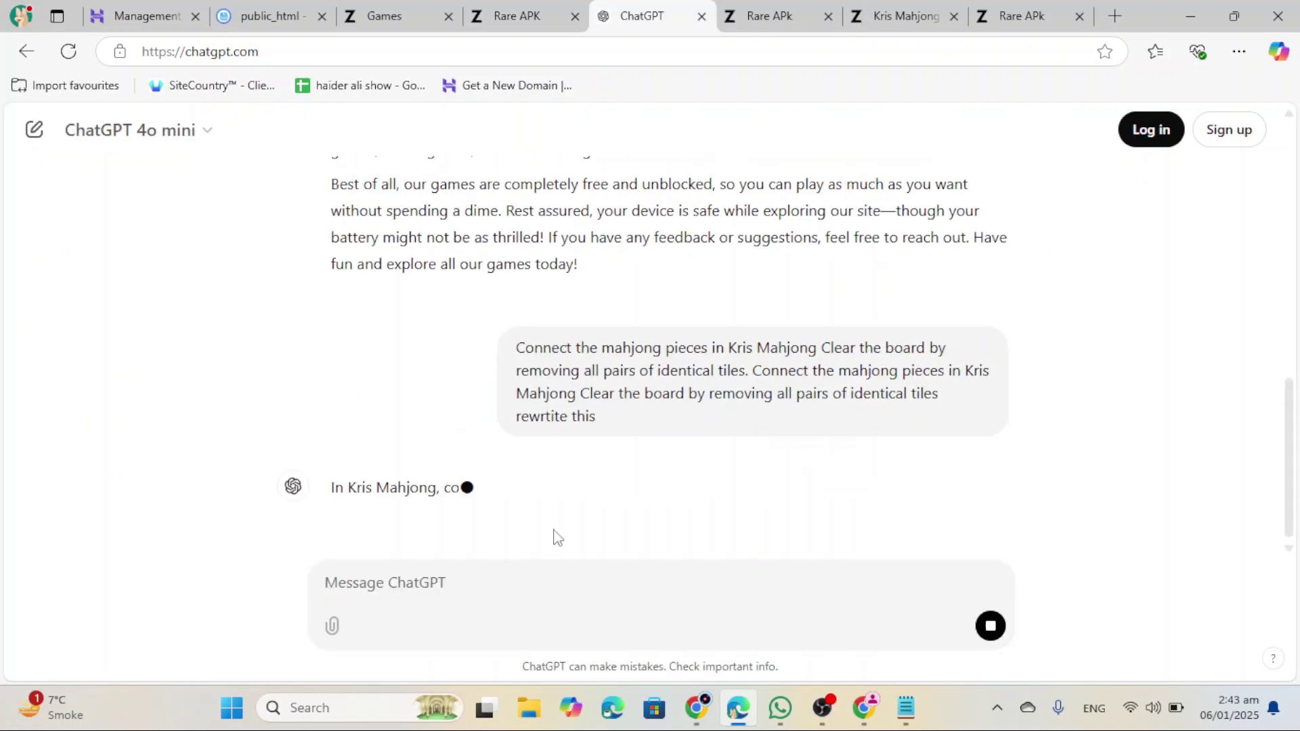
Step: Replace the game's Description with ChatGPT's rewritten sentence
{"action": "triple_click", "coordinate": [580, 411]}
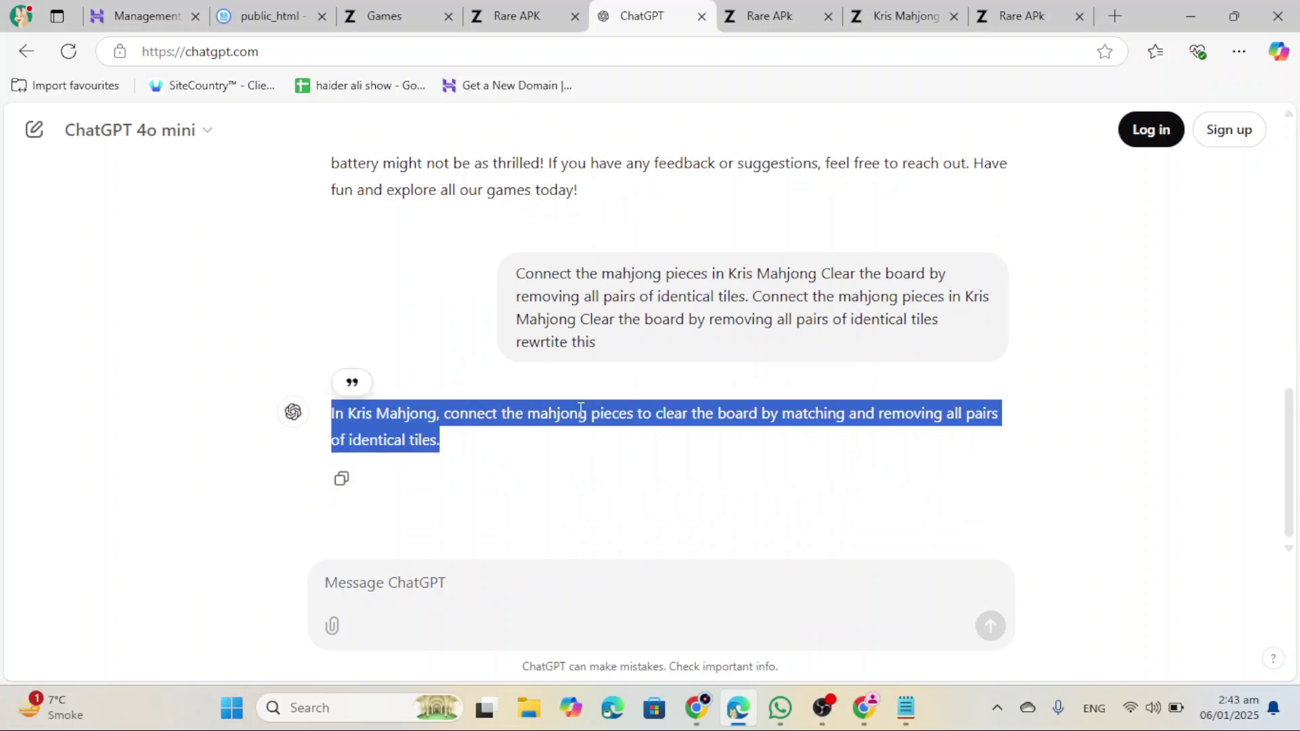
{"action": "key", "text": "ctrl+c"}
{"action": "key", "text": "ctrl+shift+Tab"}
{"action": "key", "text": "ctrl+v"}
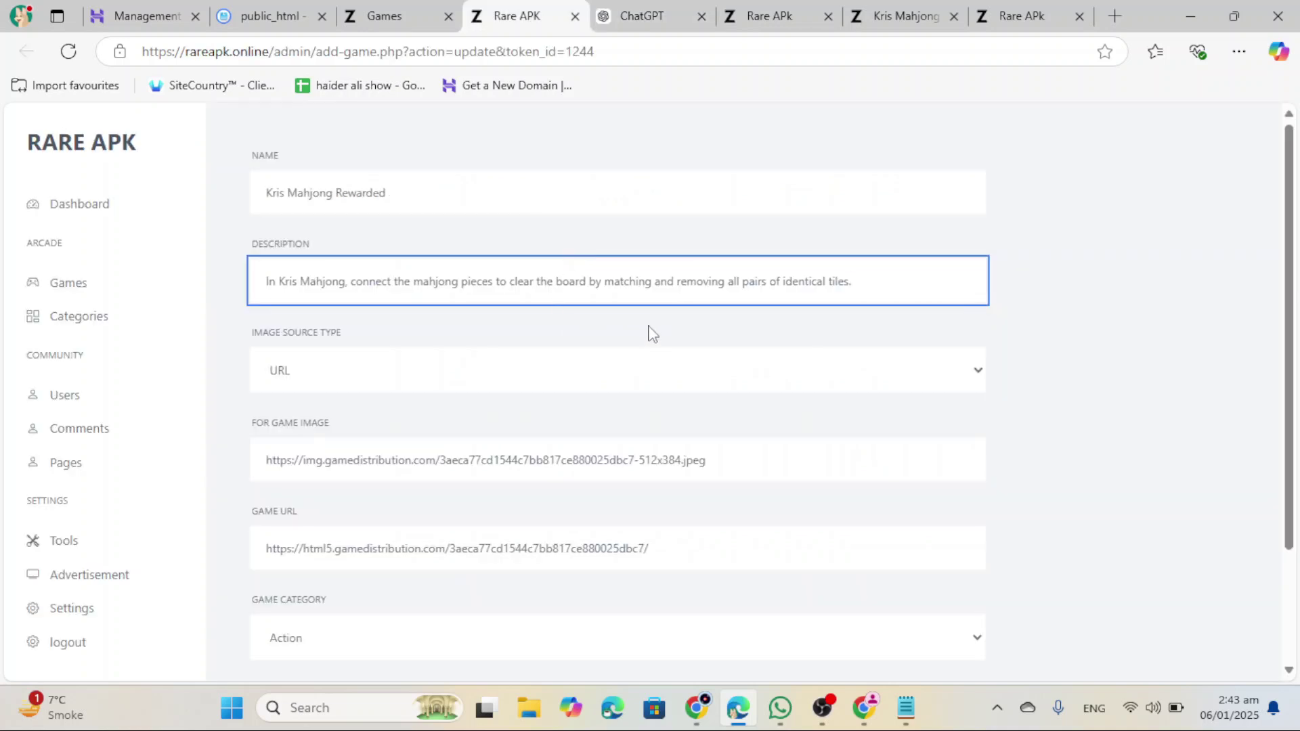
{"action": "left_click", "coordinate": [651, 332]}
{"action": "scroll", "coordinate": [430, 298], "scroll_direction": "down", "scroll_amount": 3}
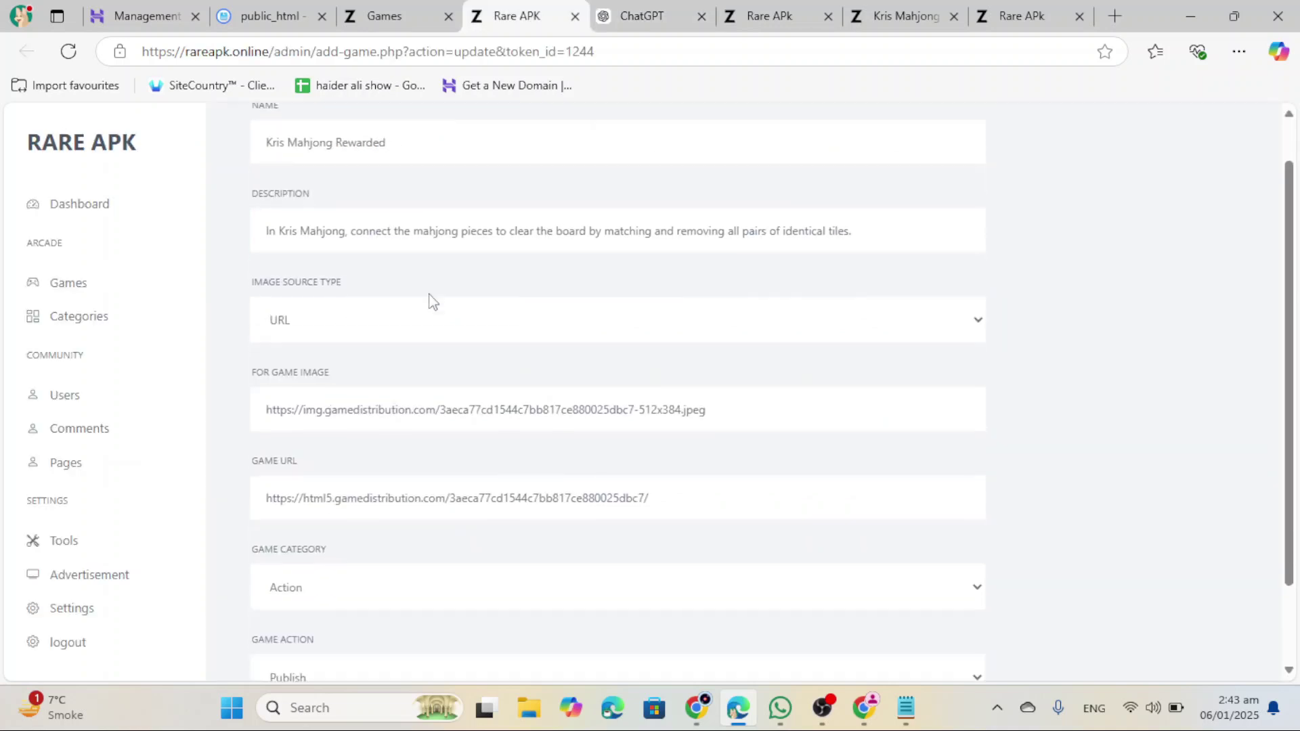
Step: Update Kris Mahjong Rewarded, then view Nail Salon 3D from the storefront's Arcade category
{"action": "left_click", "coordinate": [306, 644]}
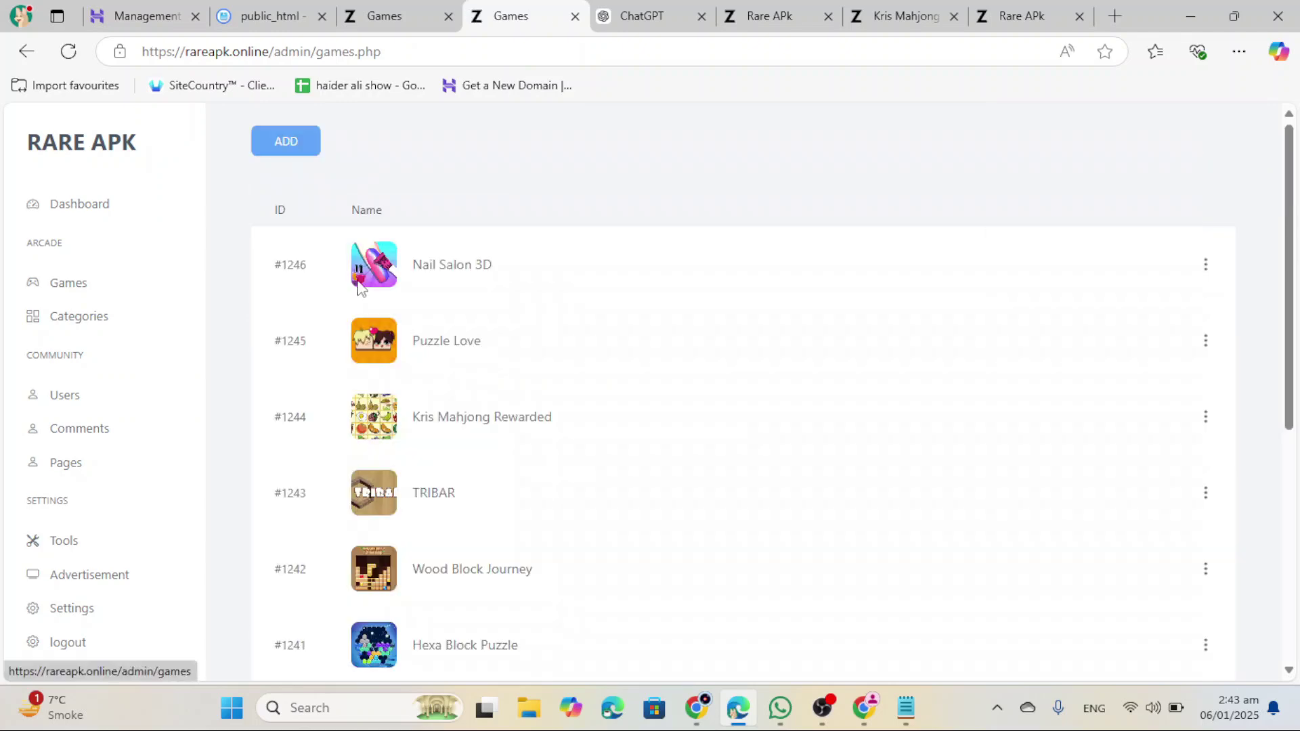
{"action": "scroll", "coordinate": [472, 432], "scroll_direction": "down", "scroll_amount": 5}
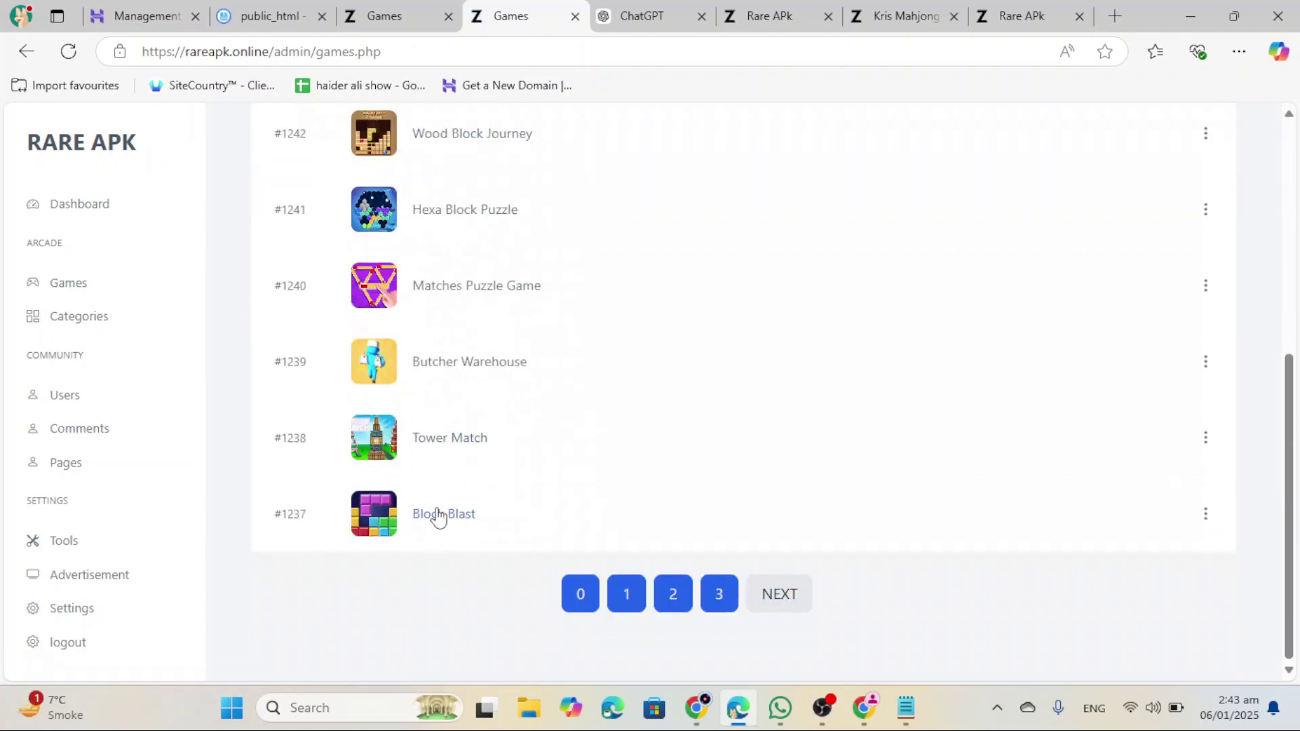
{"action": "key", "text": "ctrl+Tab"}
{"action": "key", "text": "ctrl+Tab"}
{"action": "left_click", "coordinate": [269, 210]}
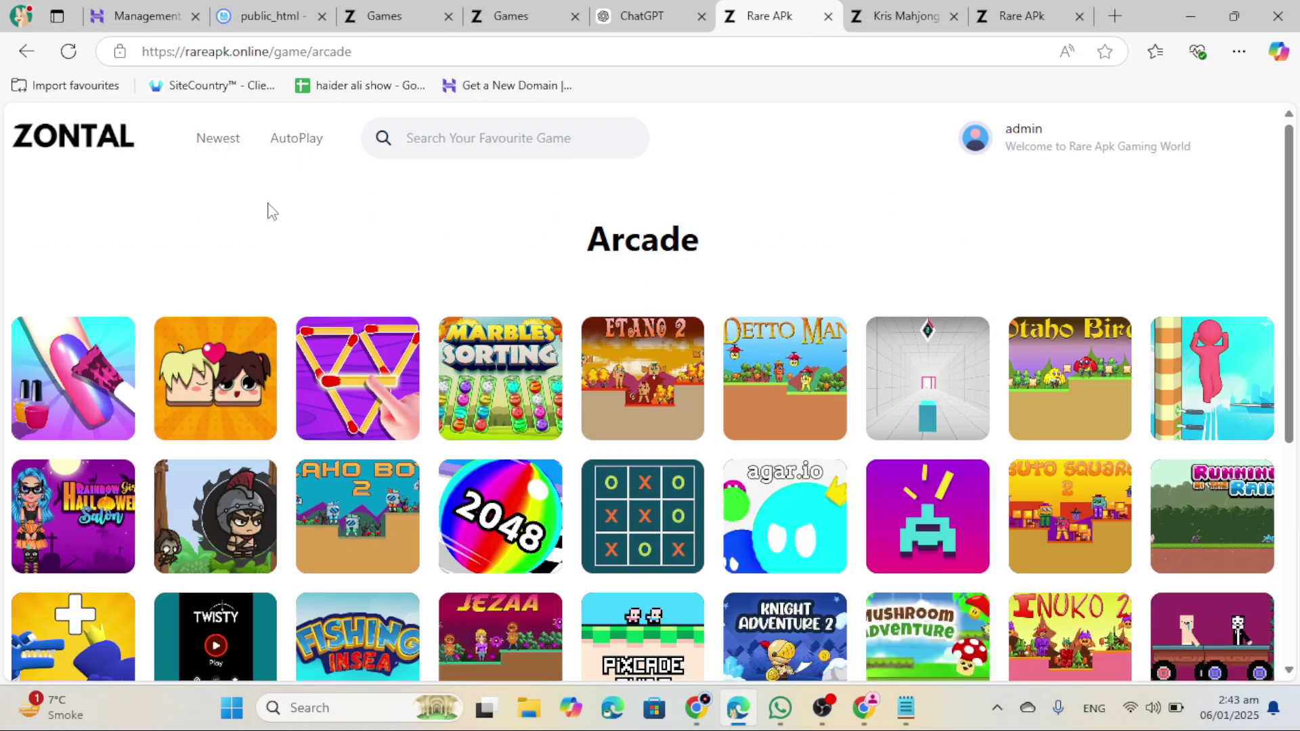
{"action": "left_click", "coordinate": [99, 405]}
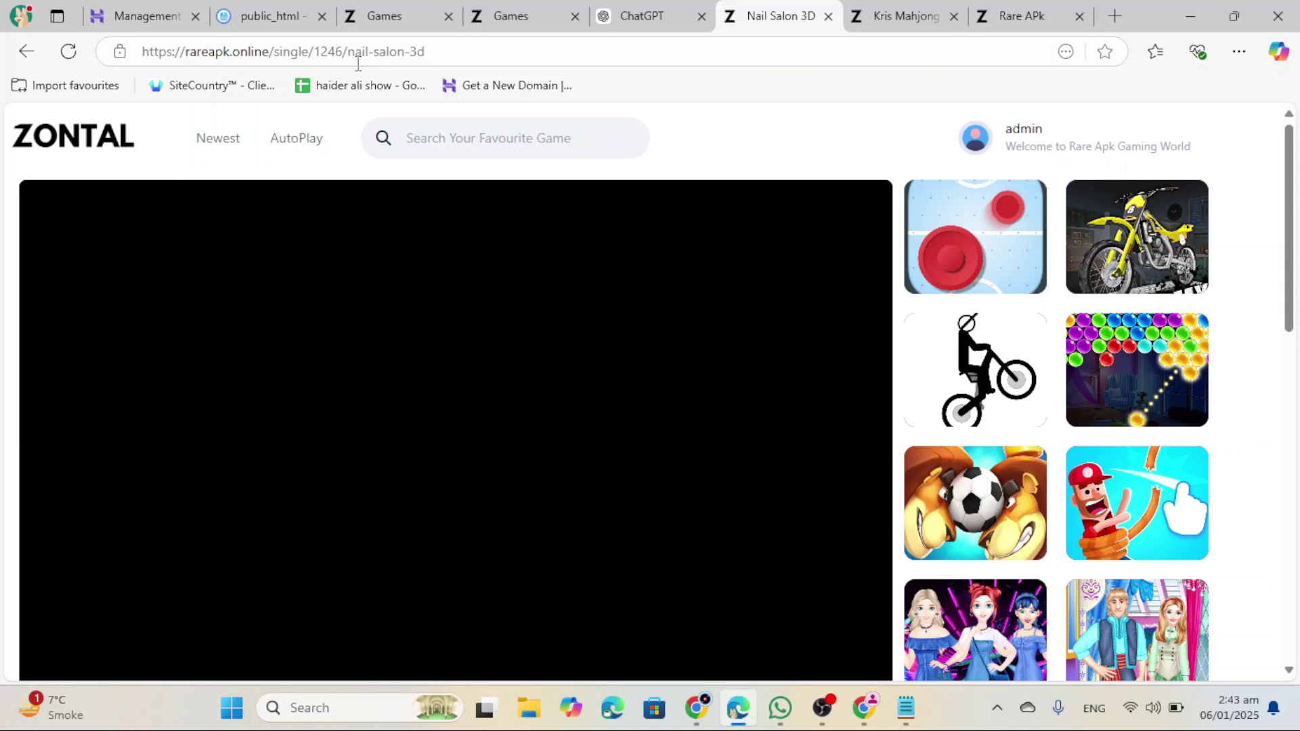
{"action": "key", "text": "ctrl+4"}
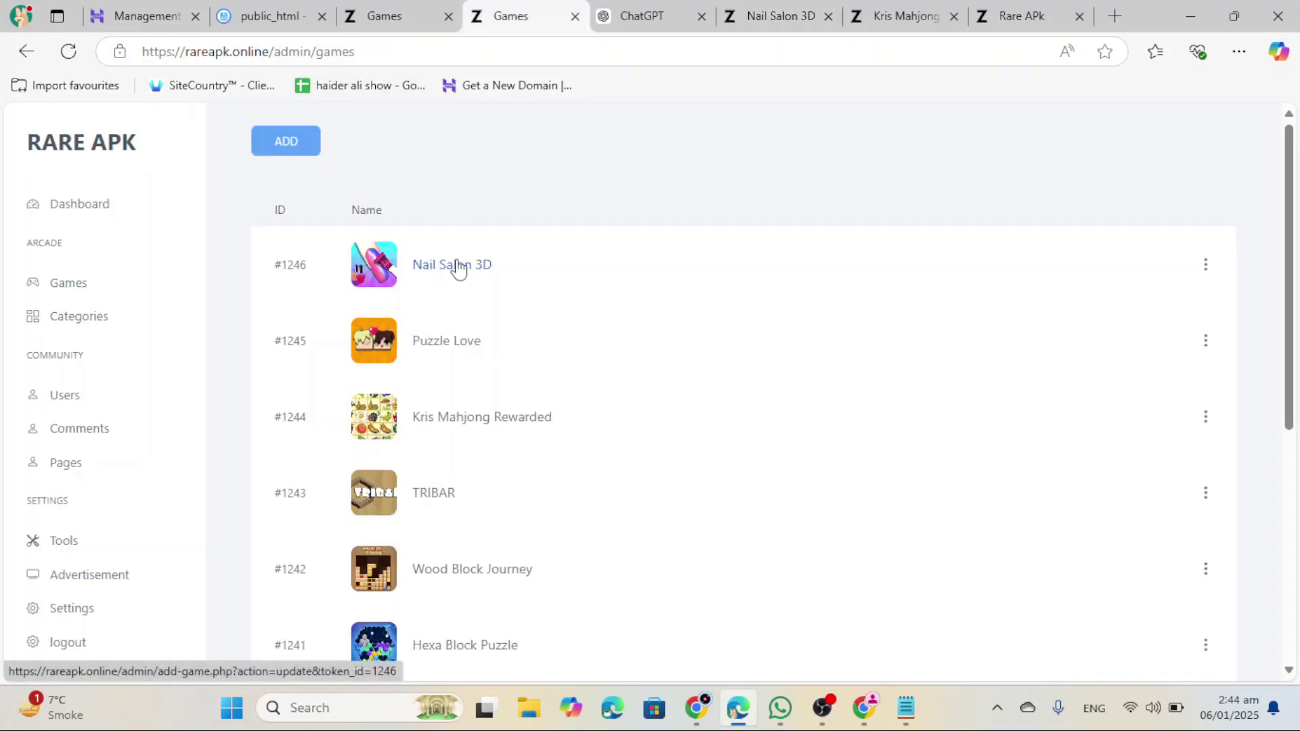
{"action": "scroll", "coordinate": [643, 629], "scroll_direction": "down", "scroll_amount": 6}
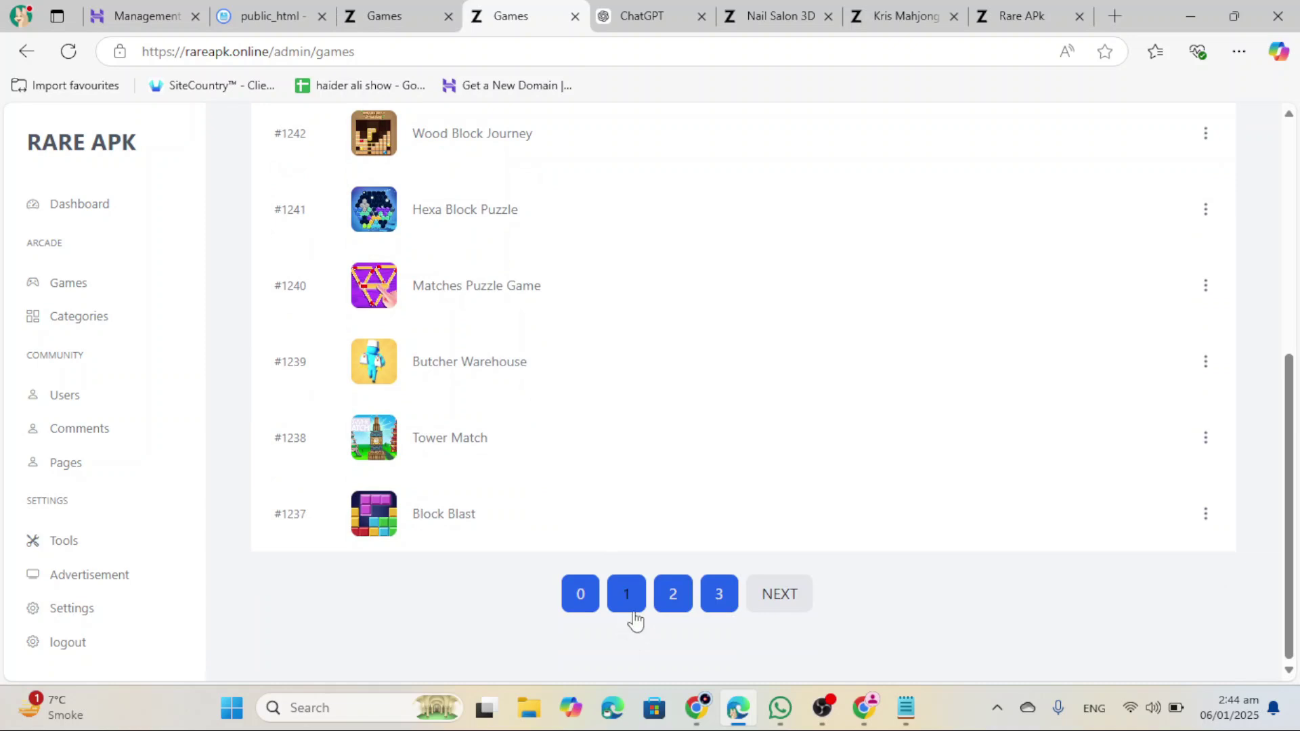
{"action": "left_click", "coordinate": [718, 586]}
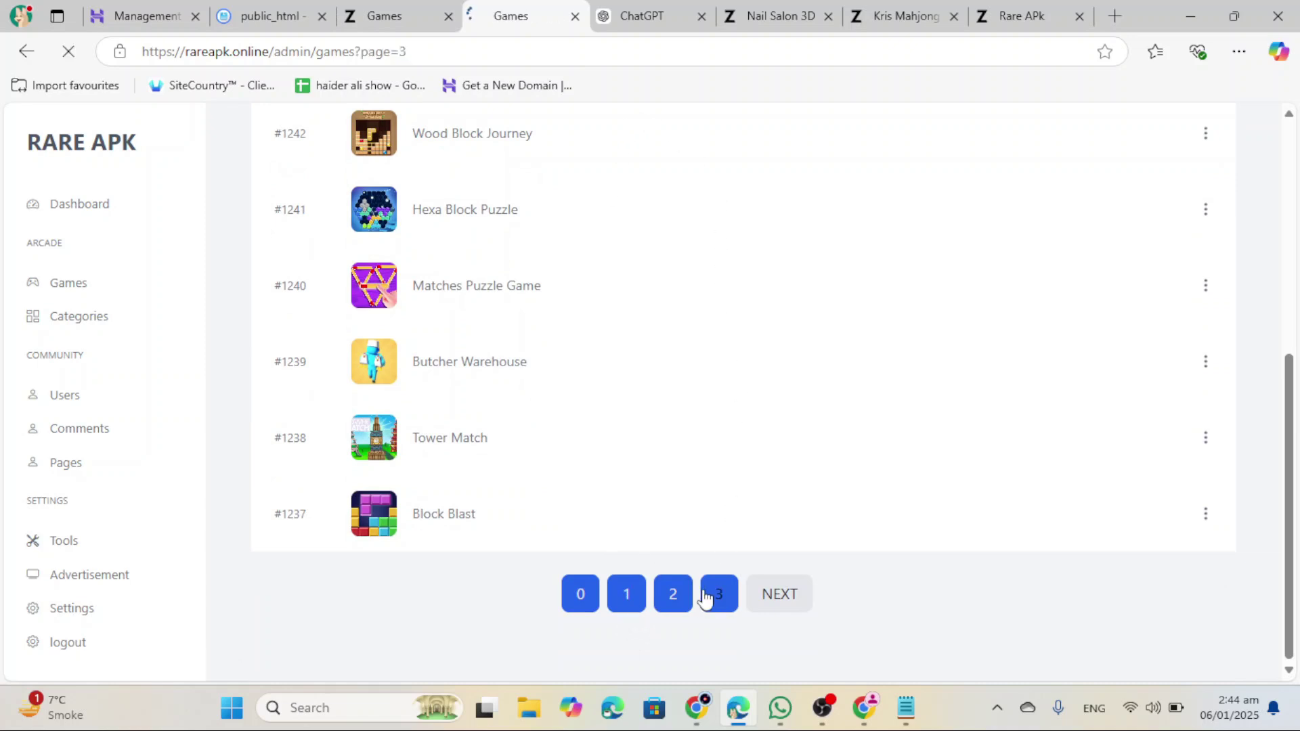
{"action": "left_click", "coordinate": [430, 58]}
{"action": "left_click", "coordinate": [481, 53]}
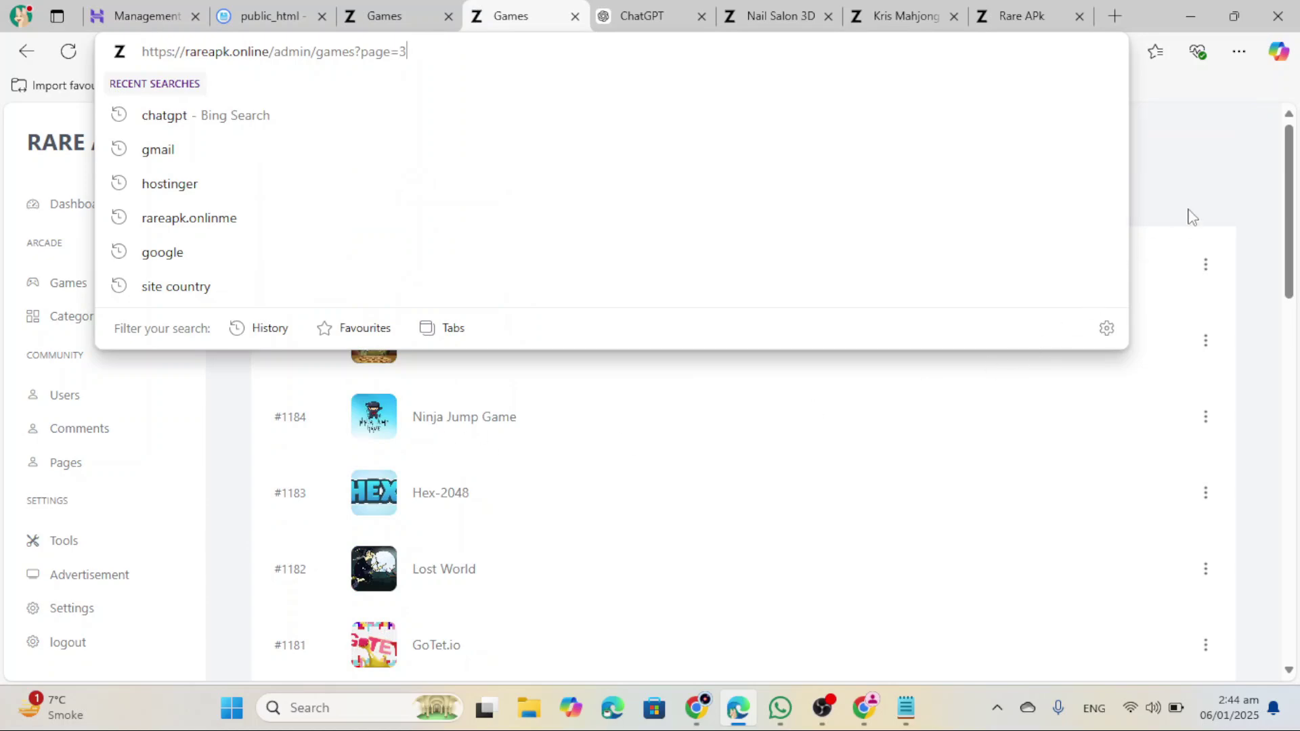
{"action": "left_click", "coordinate": [834, 332]}
{"action": "scroll", "coordinate": [322, 560], "scroll_direction": "down", "scroll_amount": 15}
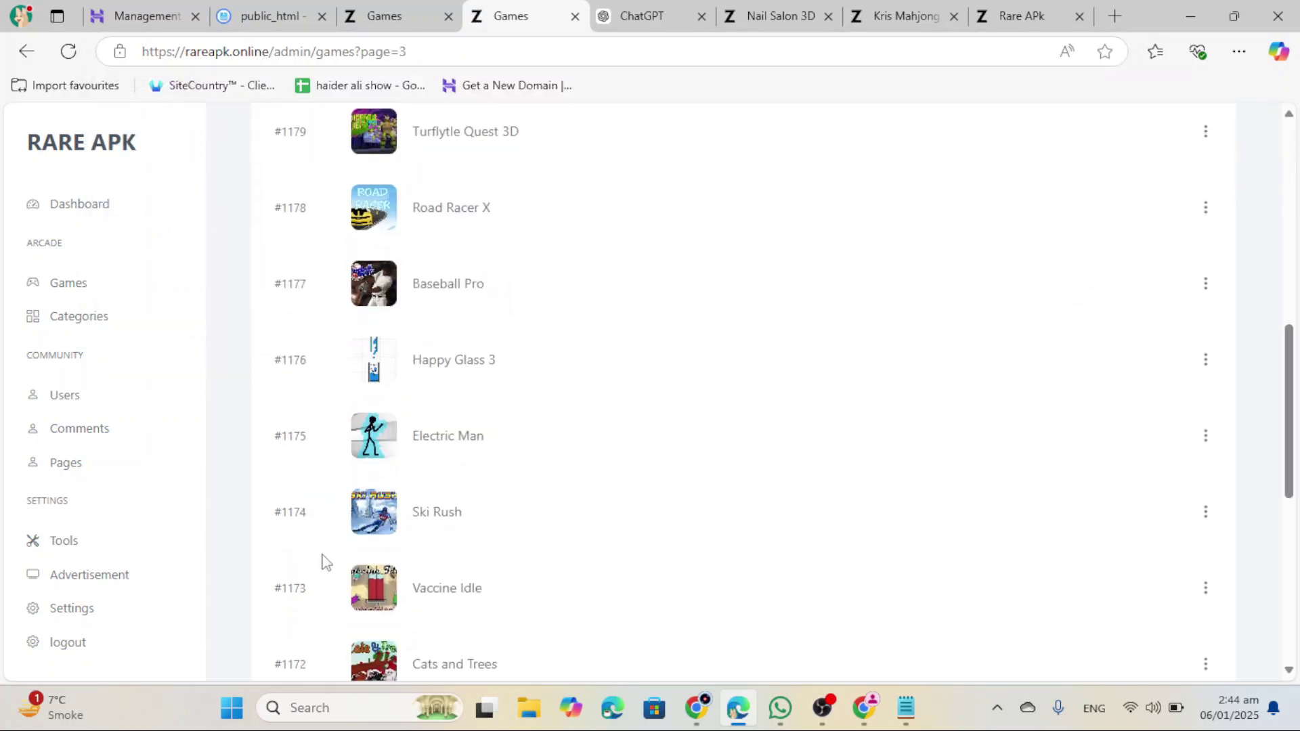
{"action": "scroll", "coordinate": [804, 618], "scroll_direction": "up", "scroll_amount": 15}
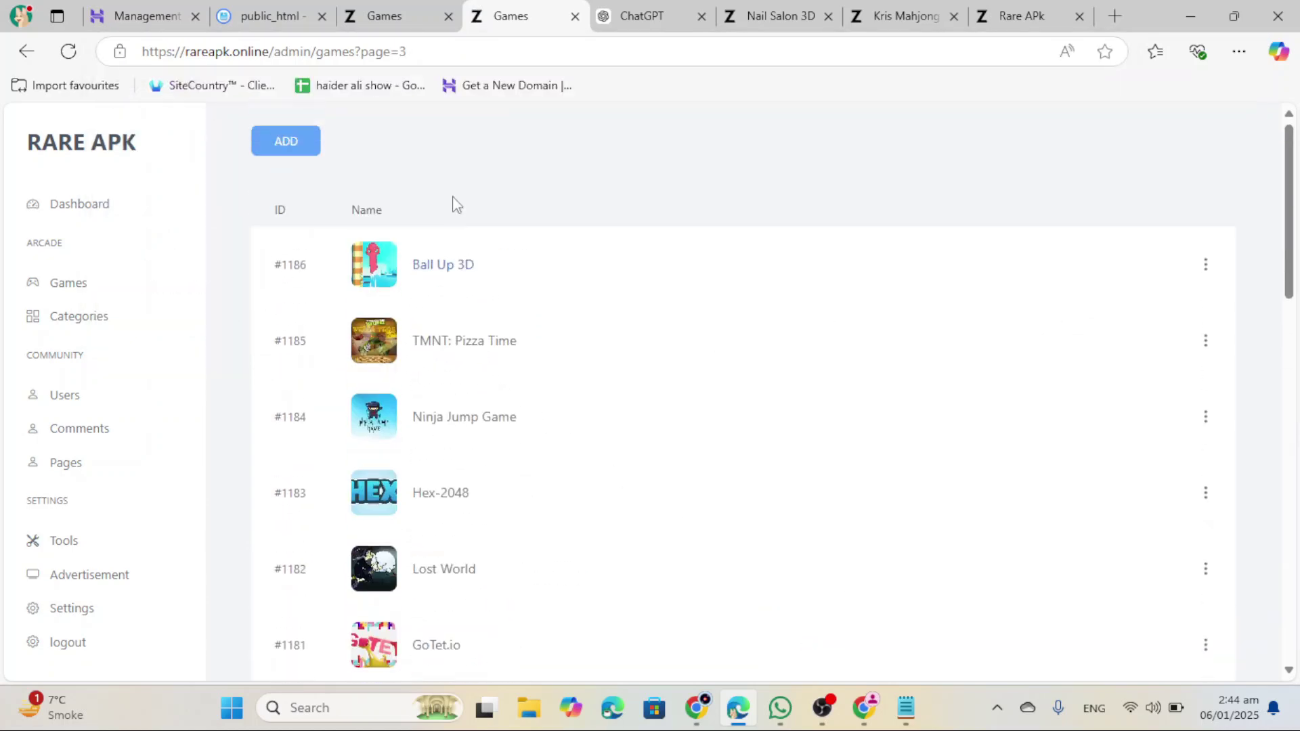
{"action": "left_click", "coordinate": [547, 63]}
{"action": "left_click", "coordinate": [545, 64]}
{"action": "key", "text": "BackSpace"}
{"action": "type", "text": "5"}
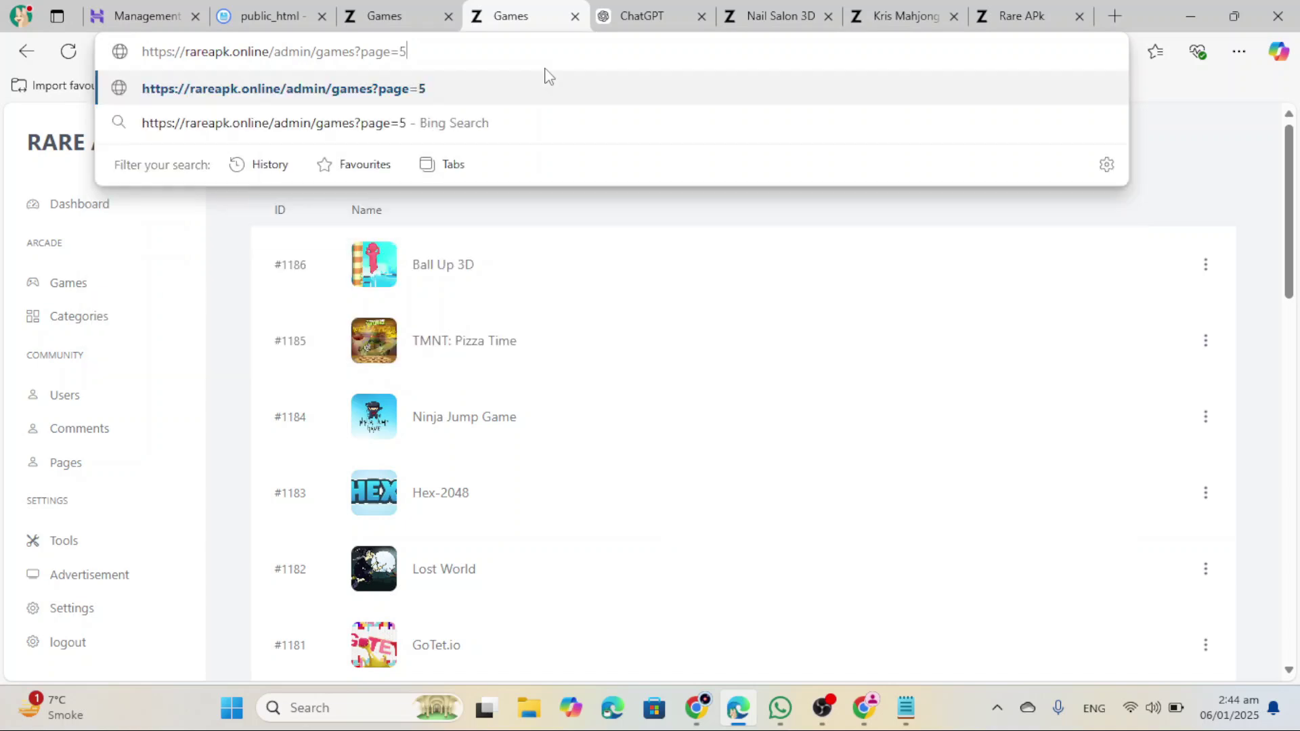
{"action": "key", "text": "Return"}
{"action": "left_click", "coordinate": [525, 53]}
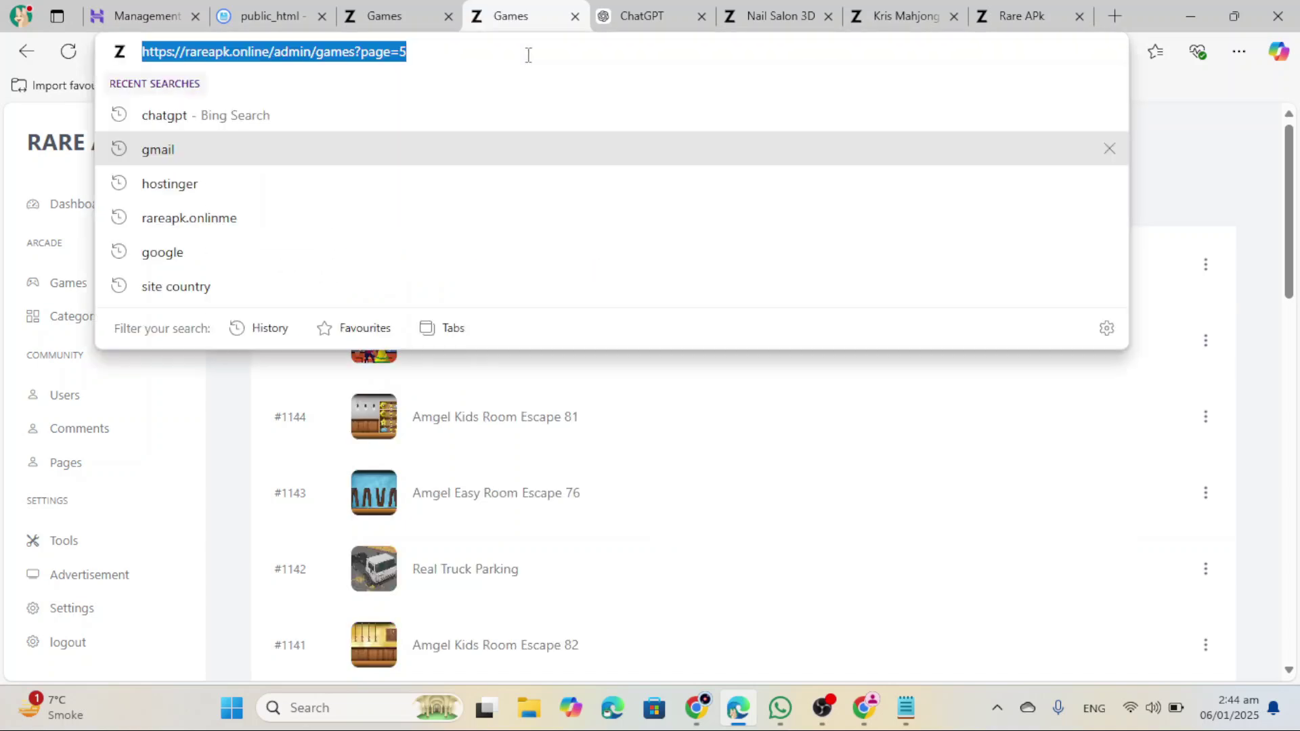
{"action": "left_click", "coordinate": [551, 52]}
{"action": "key", "text": "BackSpace"}
{"action": "type", "text": "8"}
{"action": "key", "text": "Return"}
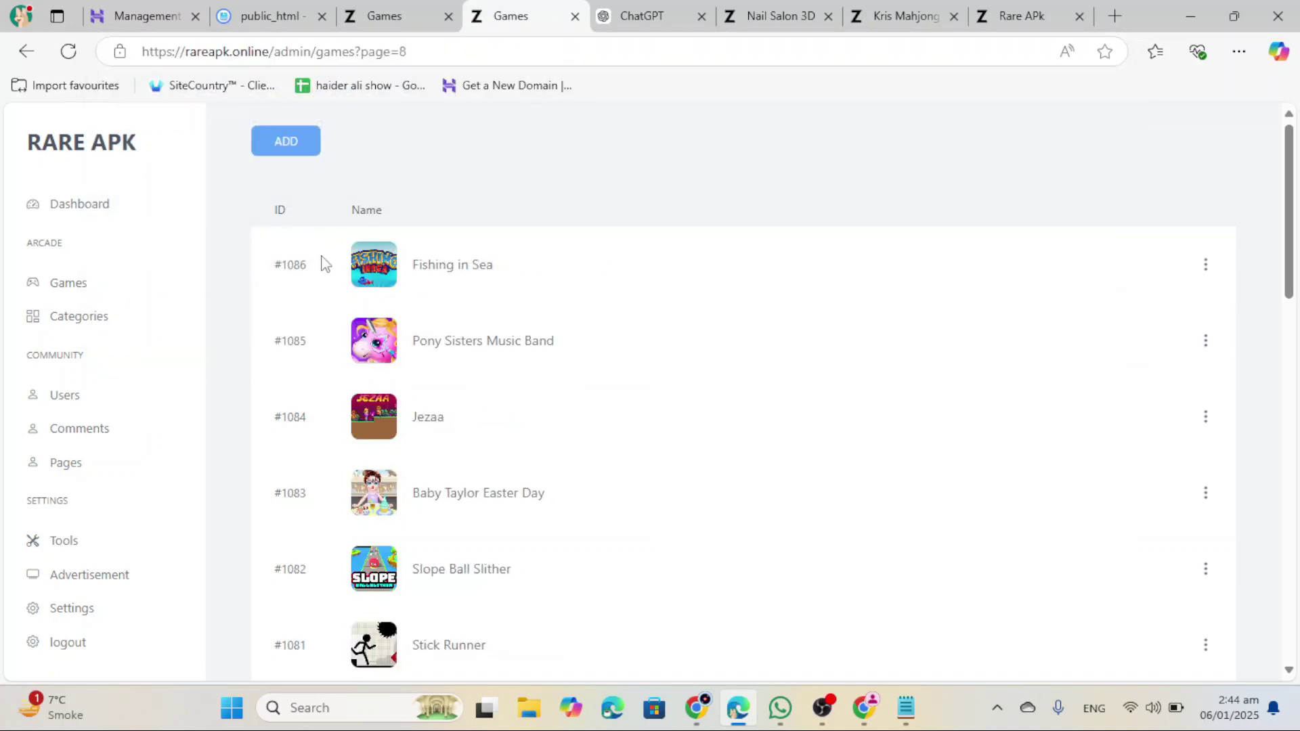
{"action": "scroll", "coordinate": [293, 501], "scroll_direction": "down", "scroll_amount": 1}
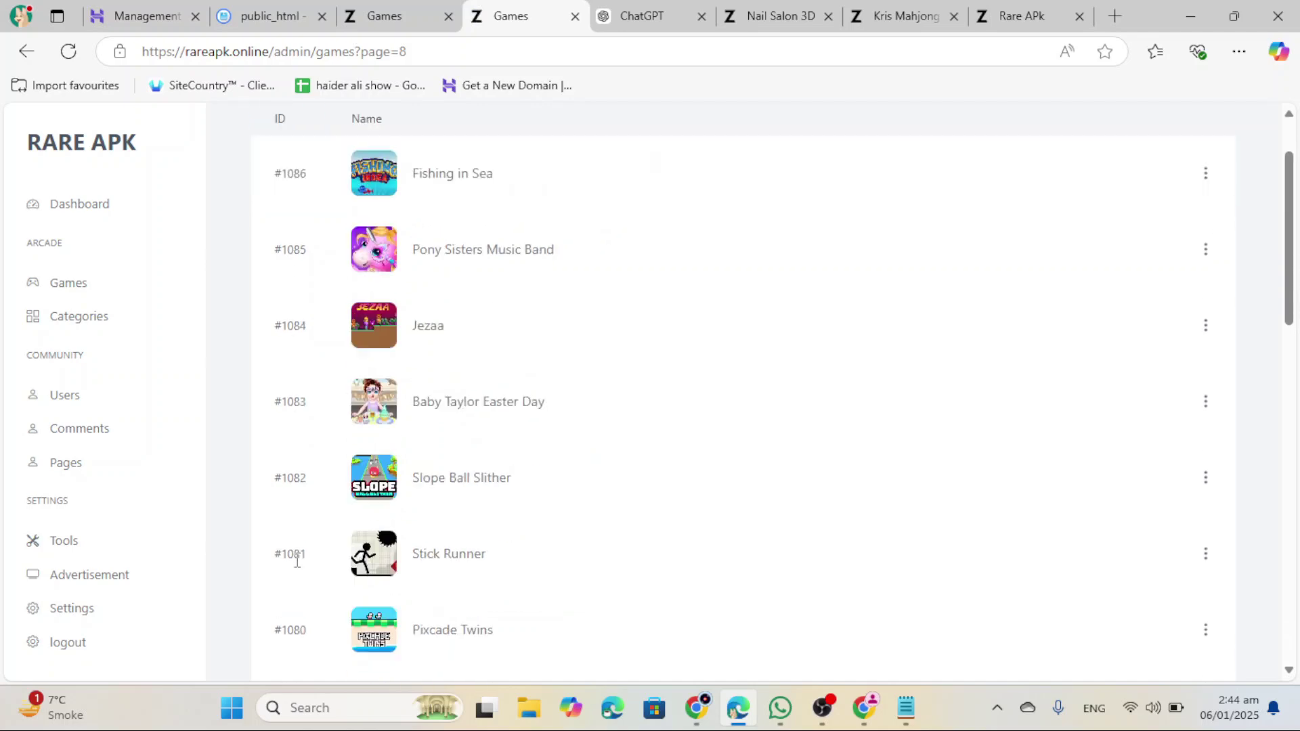
{"action": "scroll", "coordinate": [293, 554], "scroll_direction": "up", "scroll_amount": 1}
{"action": "left_click", "coordinate": [540, 55]}
{"action": "left_click", "coordinate": [540, 54]}
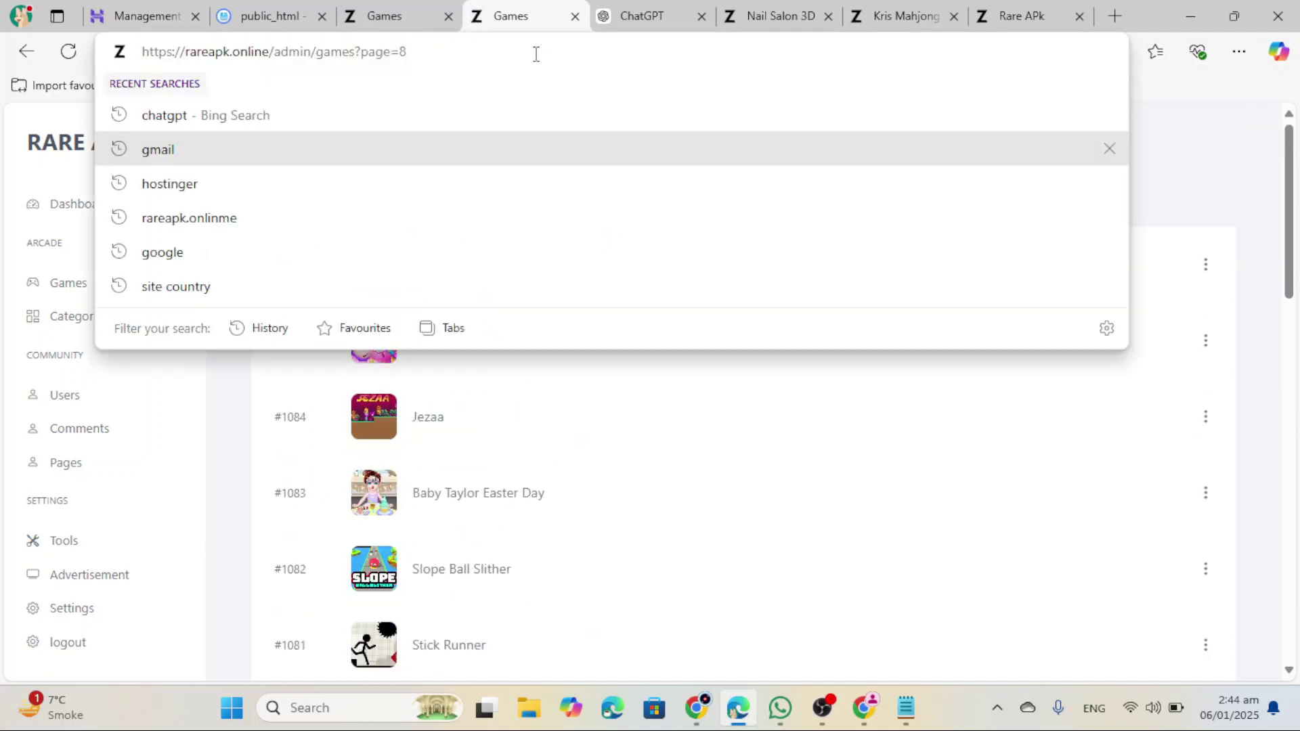
{"action": "key", "text": "BackSpace"}
{"action": "type", "text": "20"}
{"action": "key", "text": "Return"}
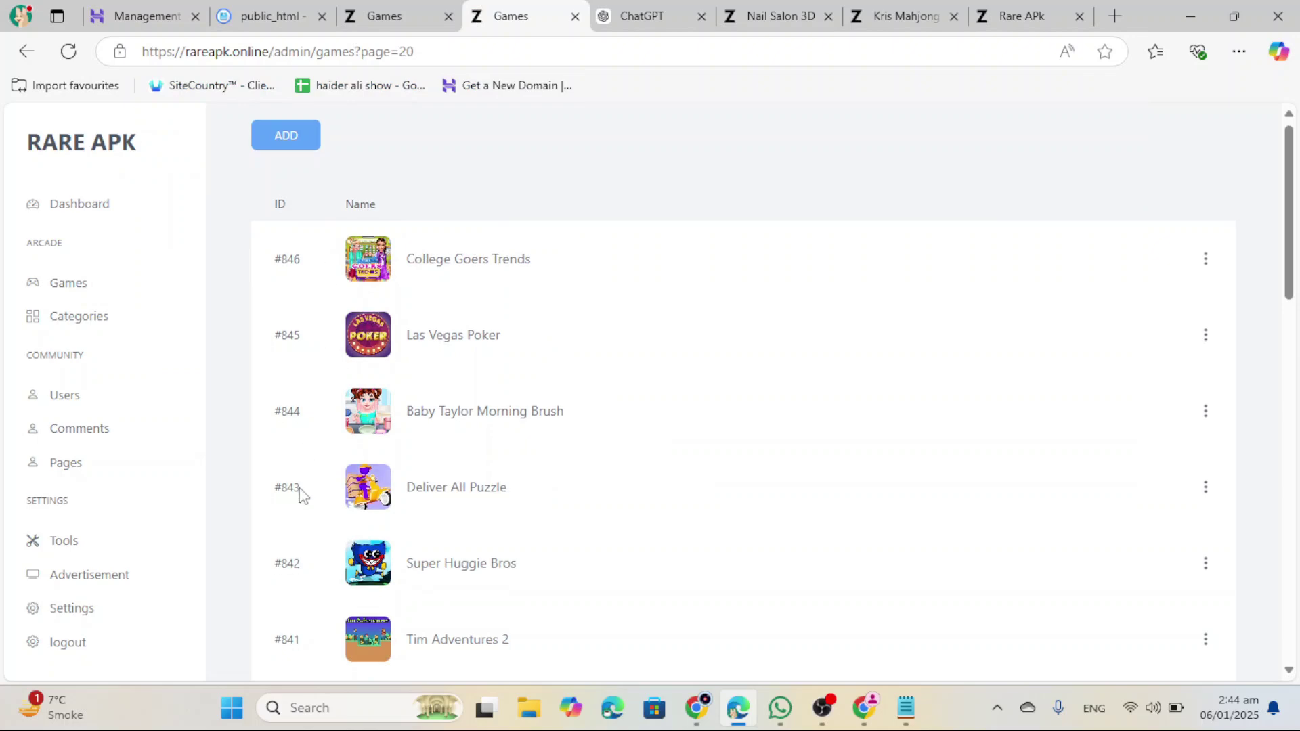
{"action": "scroll", "coordinate": [339, 511], "scroll_direction": "down", "scroll_amount": 20}
{"action": "scroll", "coordinate": [340, 510], "scroll_direction": "up", "scroll_amount": 9}
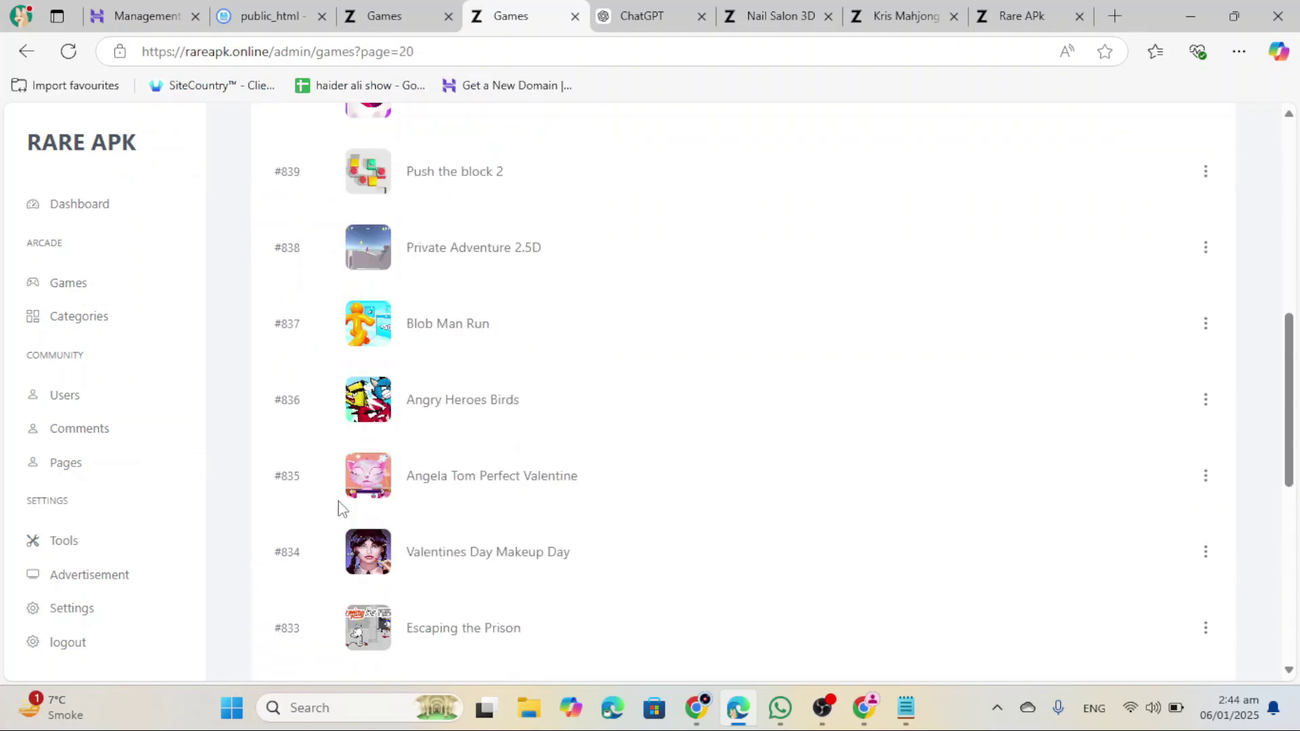
{"action": "scroll", "coordinate": [340, 510], "scroll_direction": "up", "scroll_amount": 8}
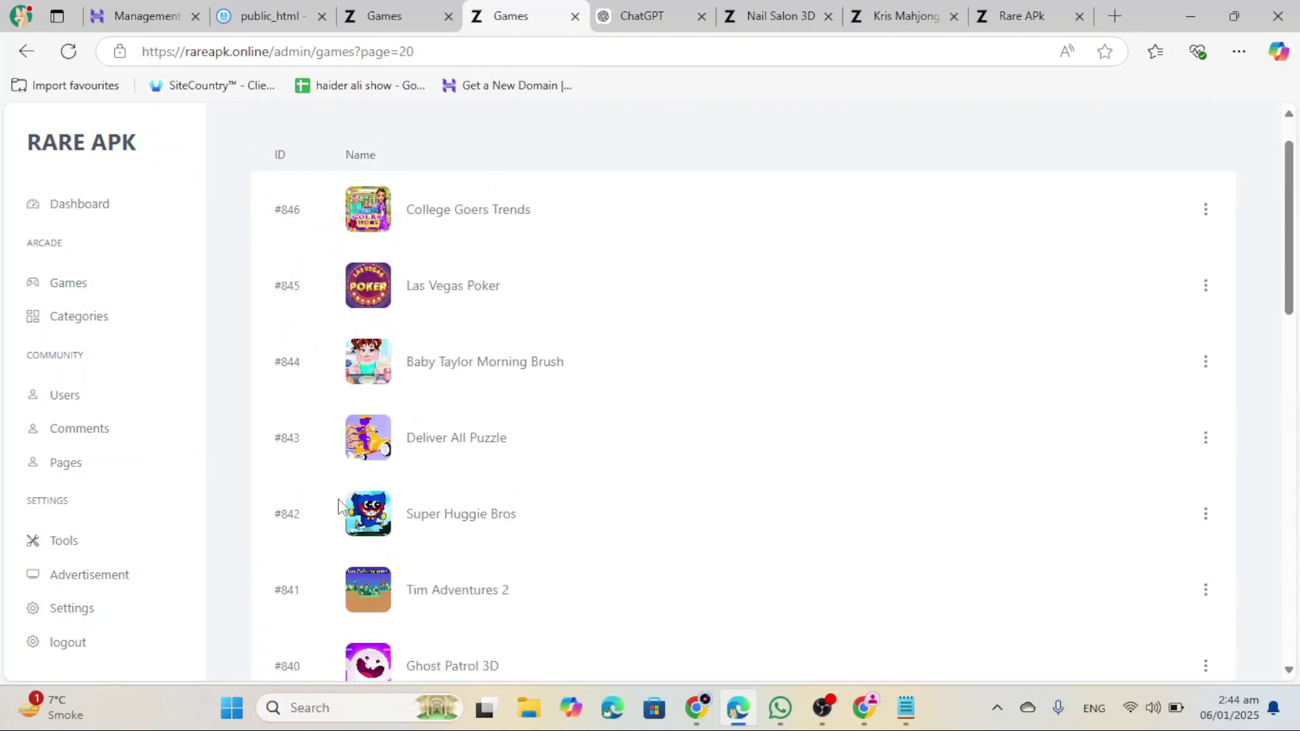
{"action": "scroll", "coordinate": [336, 507], "scroll_direction": "up", "scroll_amount": 1}
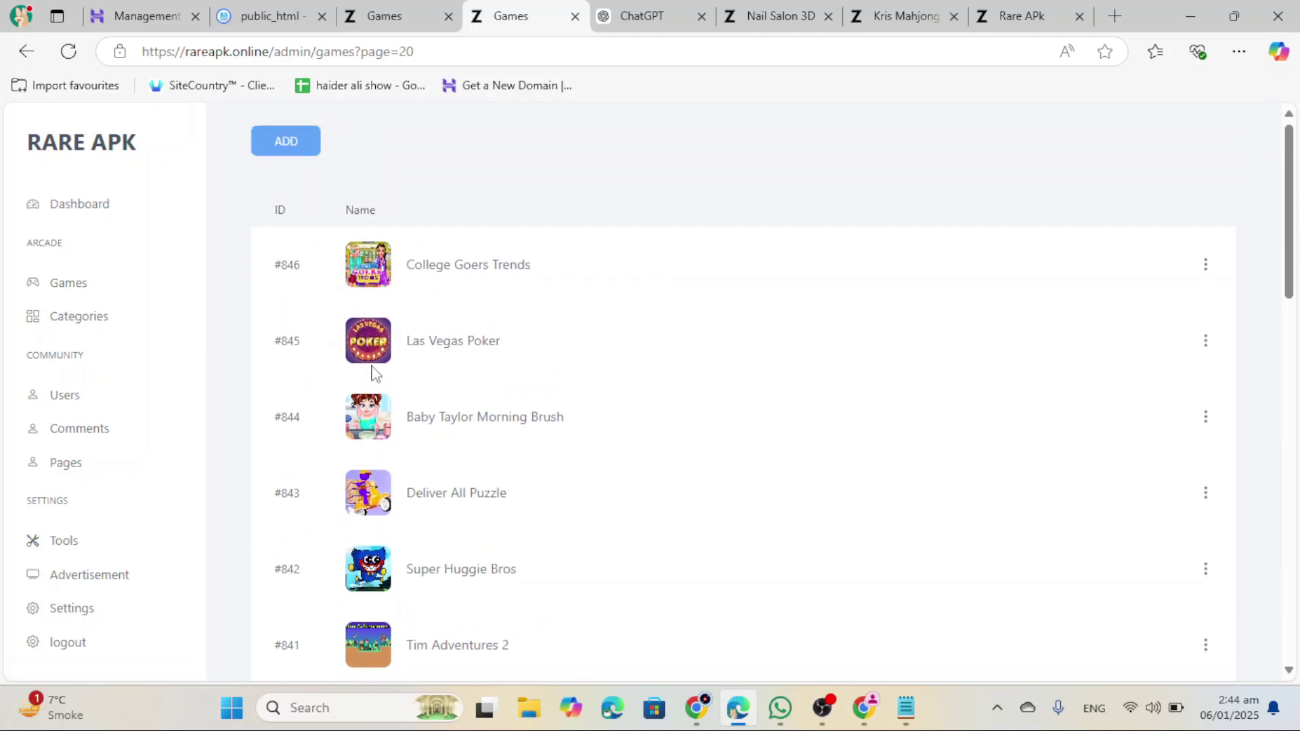
Step: Search for Google Search Console and begin setup with Start now
{"action": "left_click", "coordinate": [1115, 15]}
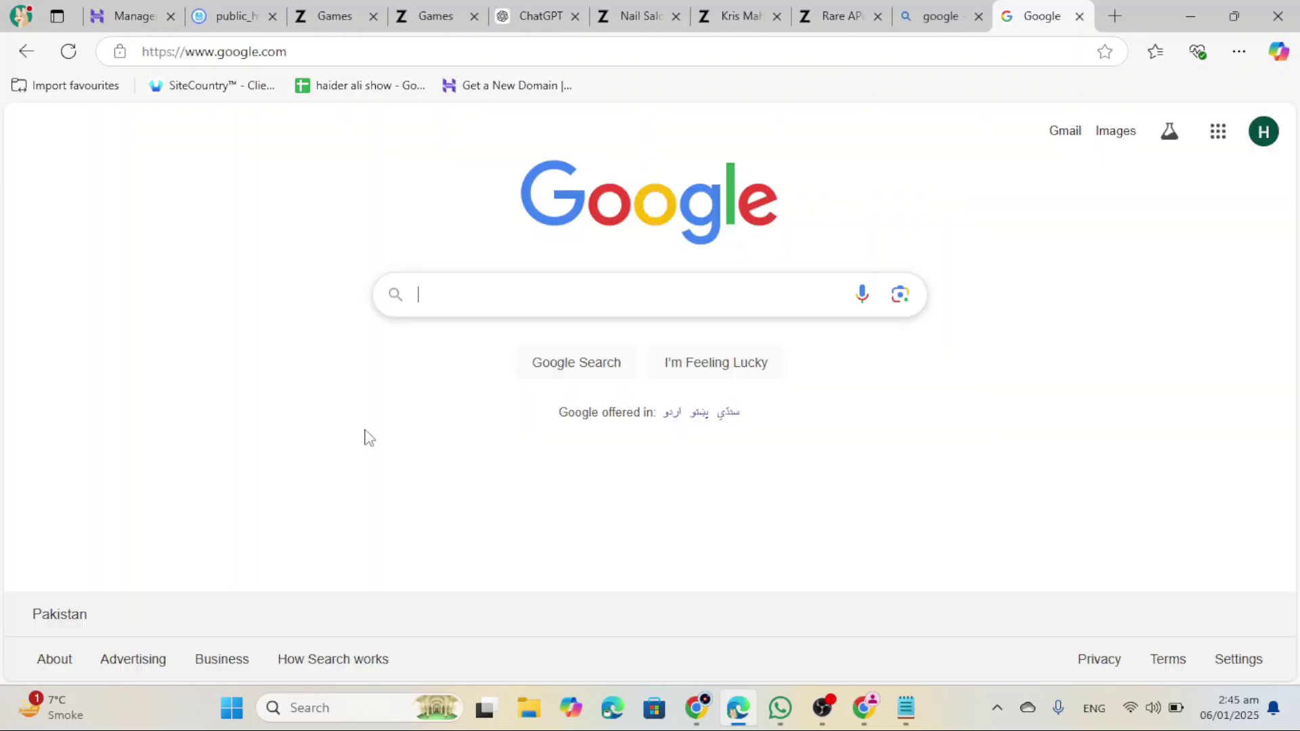
{"action": "type", "text": "goog"}
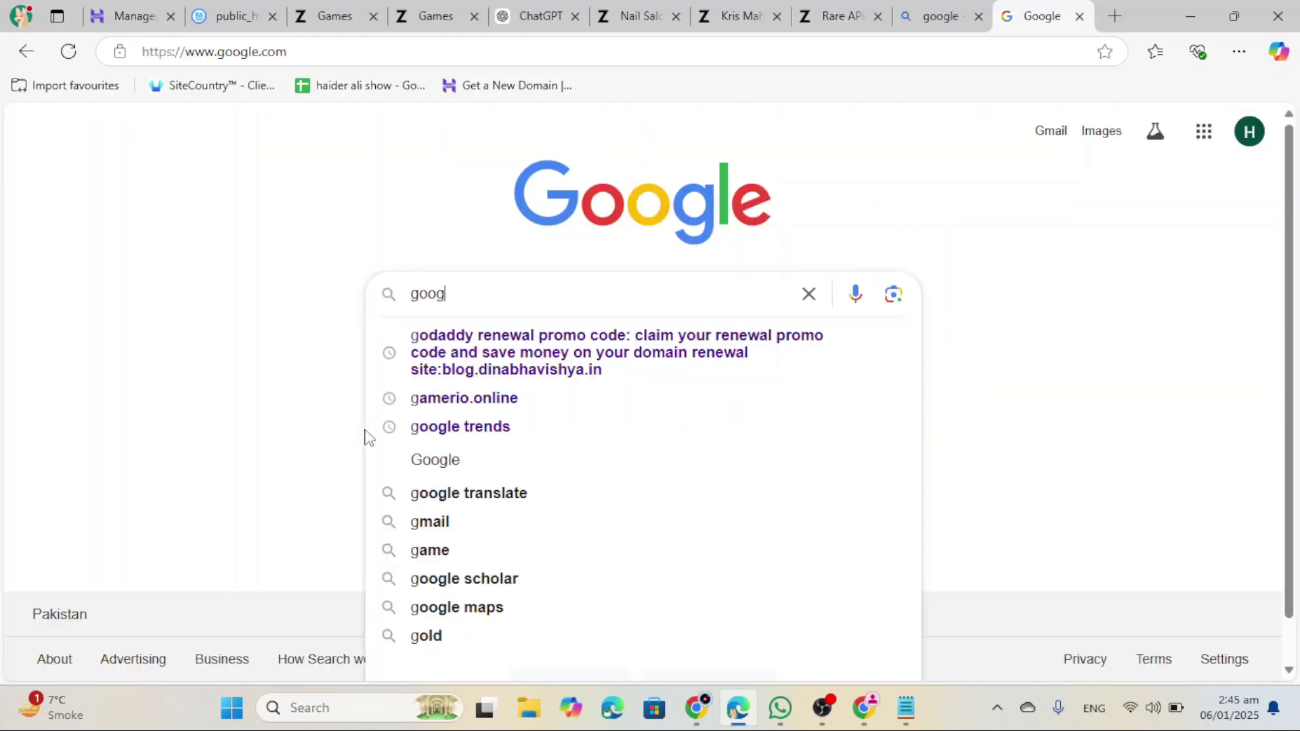
{"action": "type", "text": "le sea"}
{"action": "key", "text": "Down"}
{"action": "key", "text": "Return"}
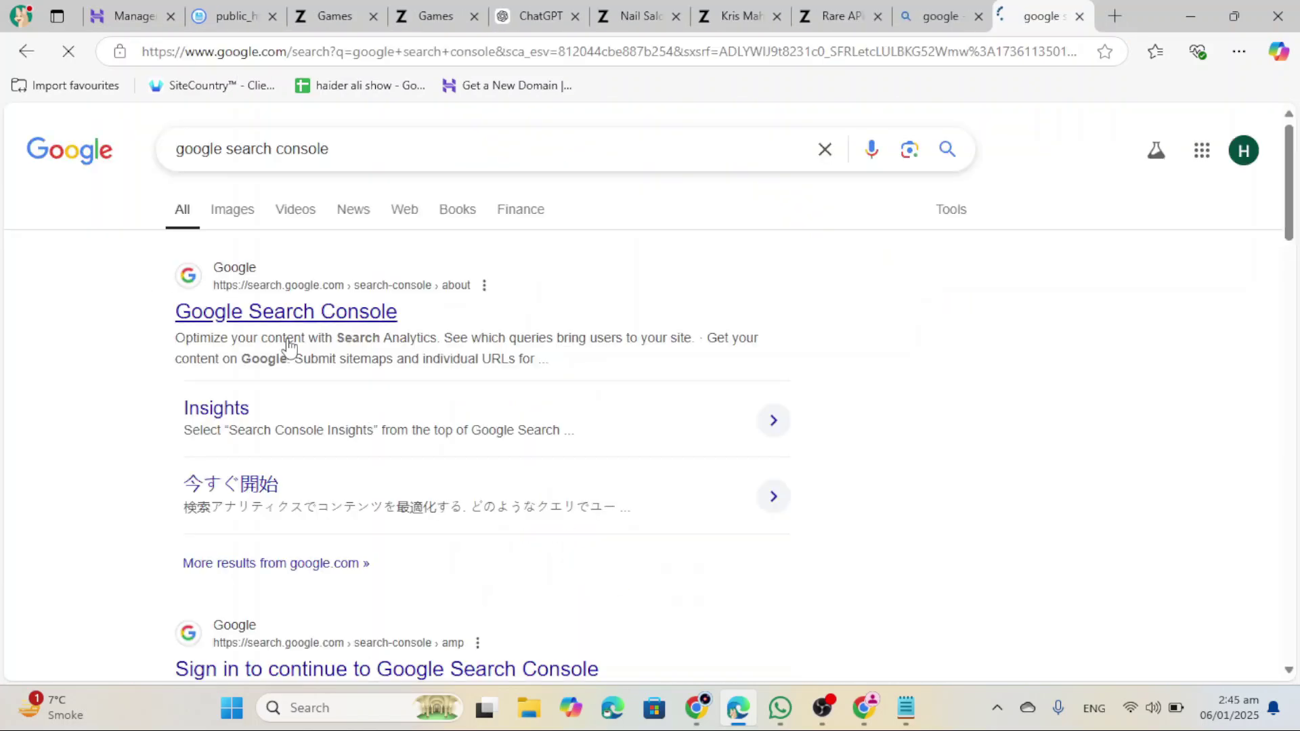
{"action": "left_click", "coordinate": [336, 326]}
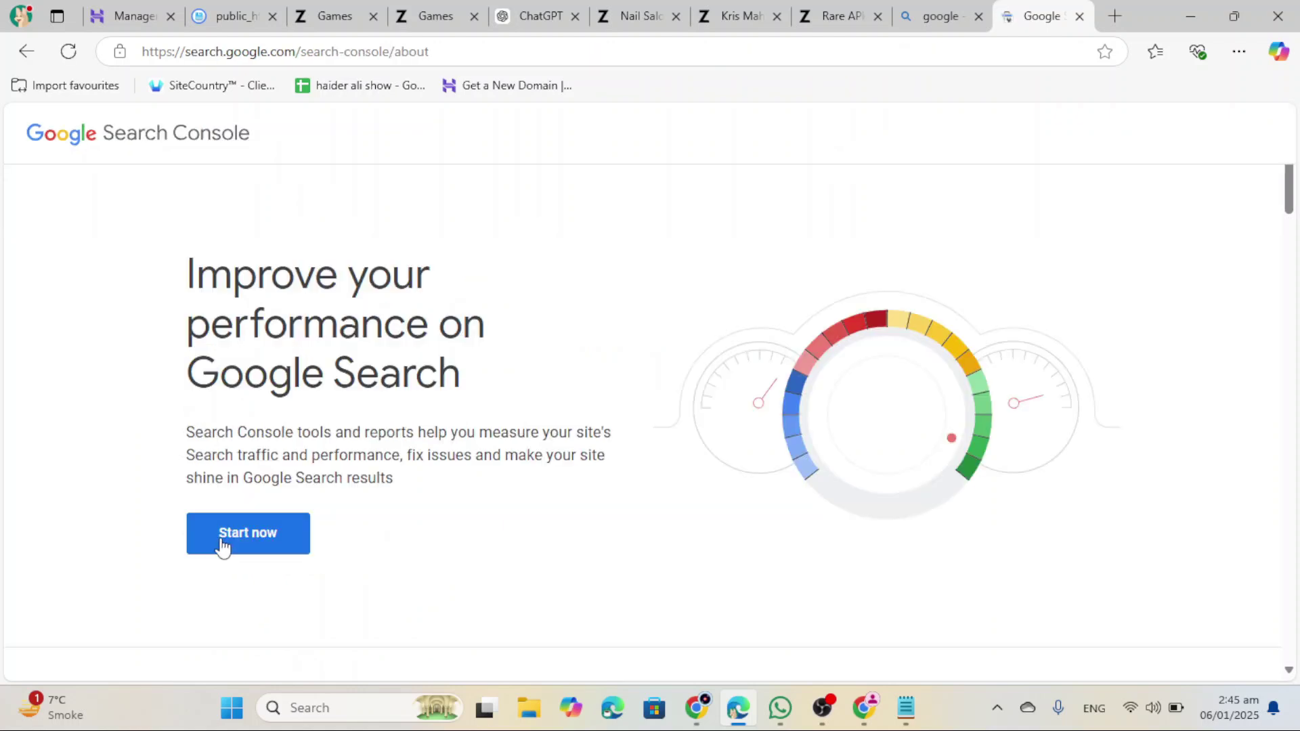
{"action": "left_click", "coordinate": [229, 545]}
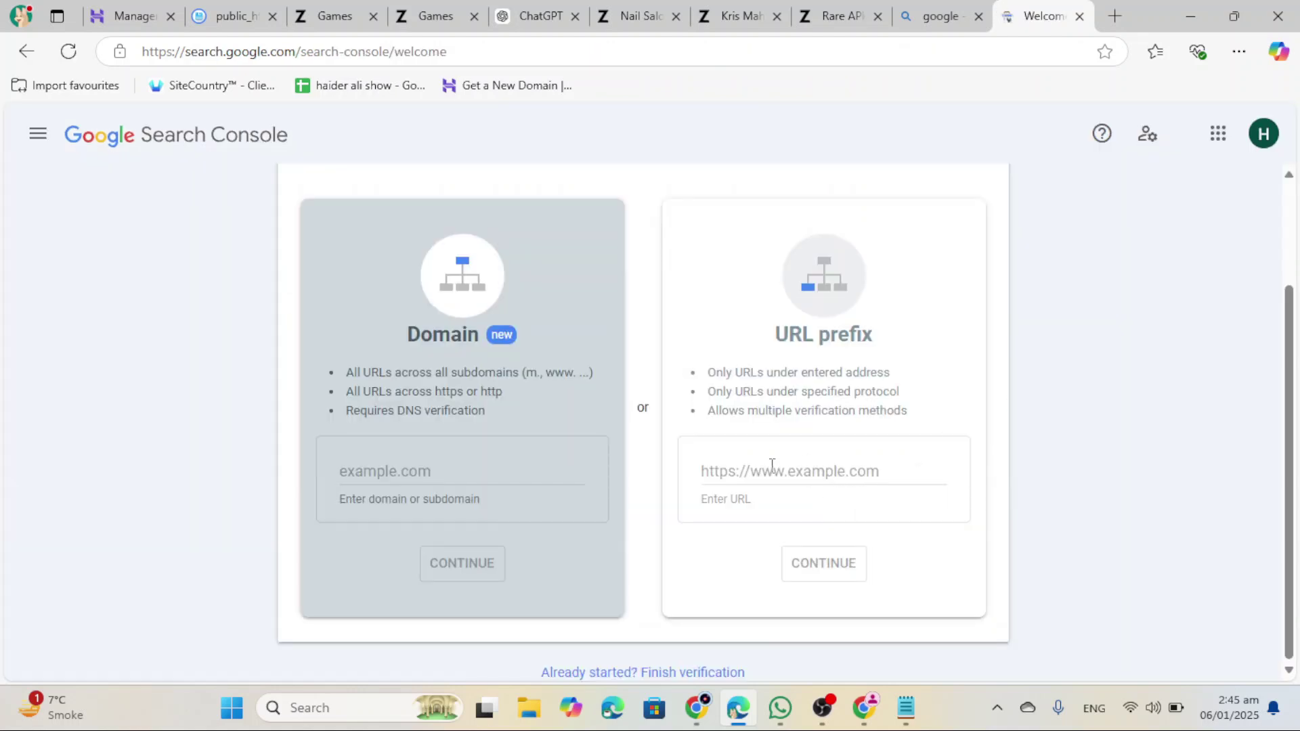
{"action": "left_click", "coordinate": [830, 469]}
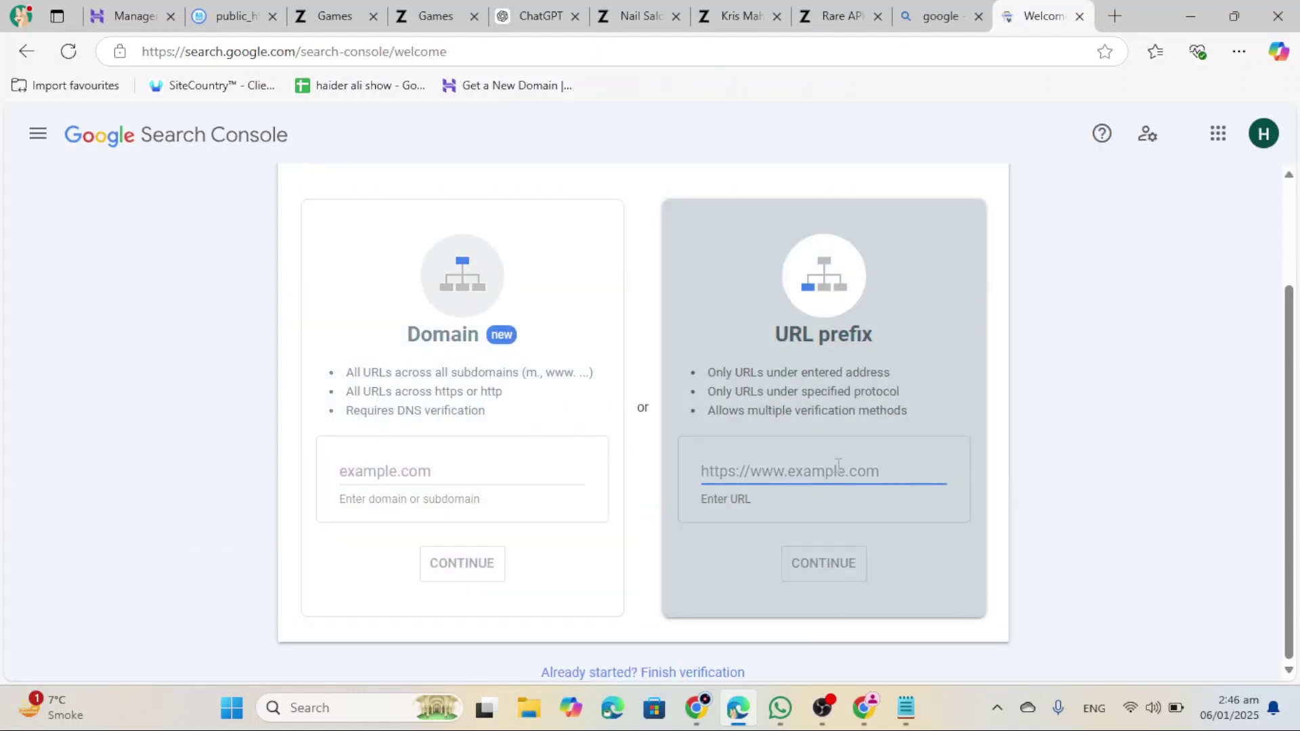
{"action": "left_click", "coordinate": [474, 17]}
{"action": "left_click", "coordinate": [474, 17]}
{"action": "left_click", "coordinate": [474, 17]}
{"action": "left_click", "coordinate": [474, 17]}
{"action": "left_click", "coordinate": [474, 16]}
{"action": "left_click", "coordinate": [474, 16]}
{"action": "type", "text": "https://rareapk.online/"}
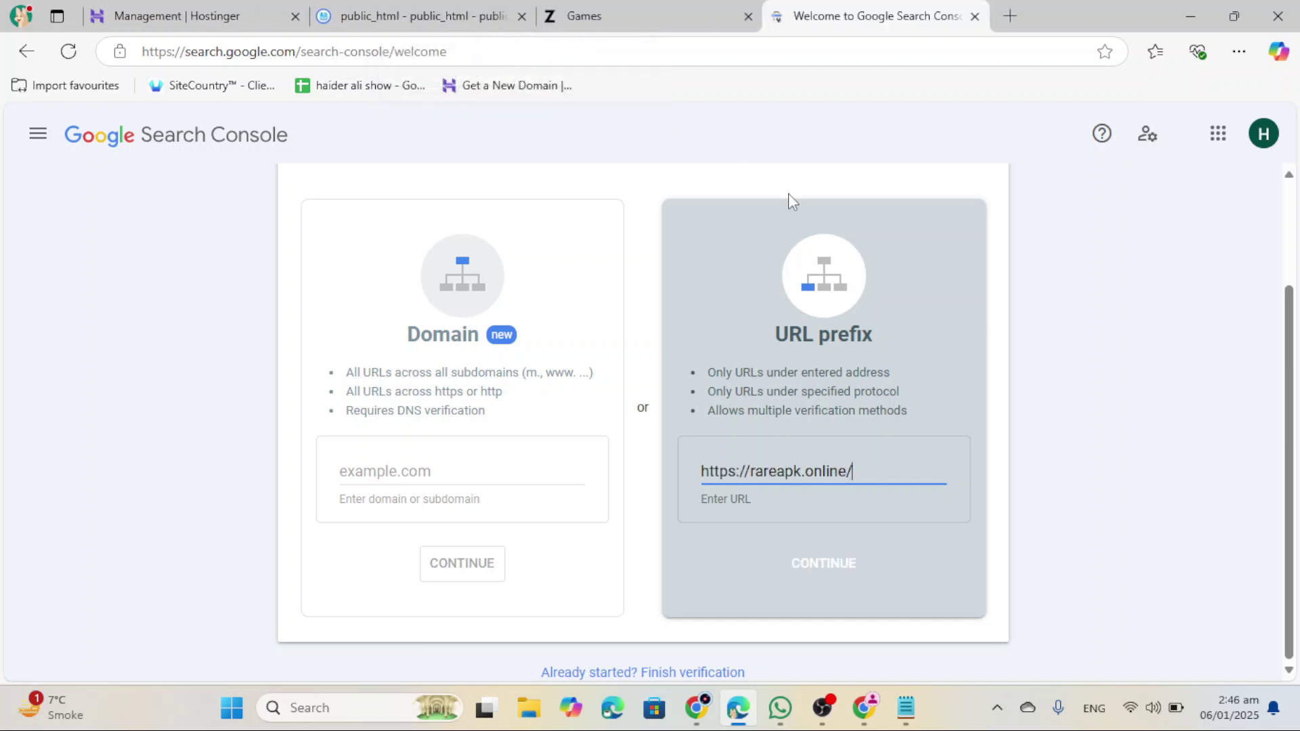
{"action": "left_click", "coordinate": [848, 558]}
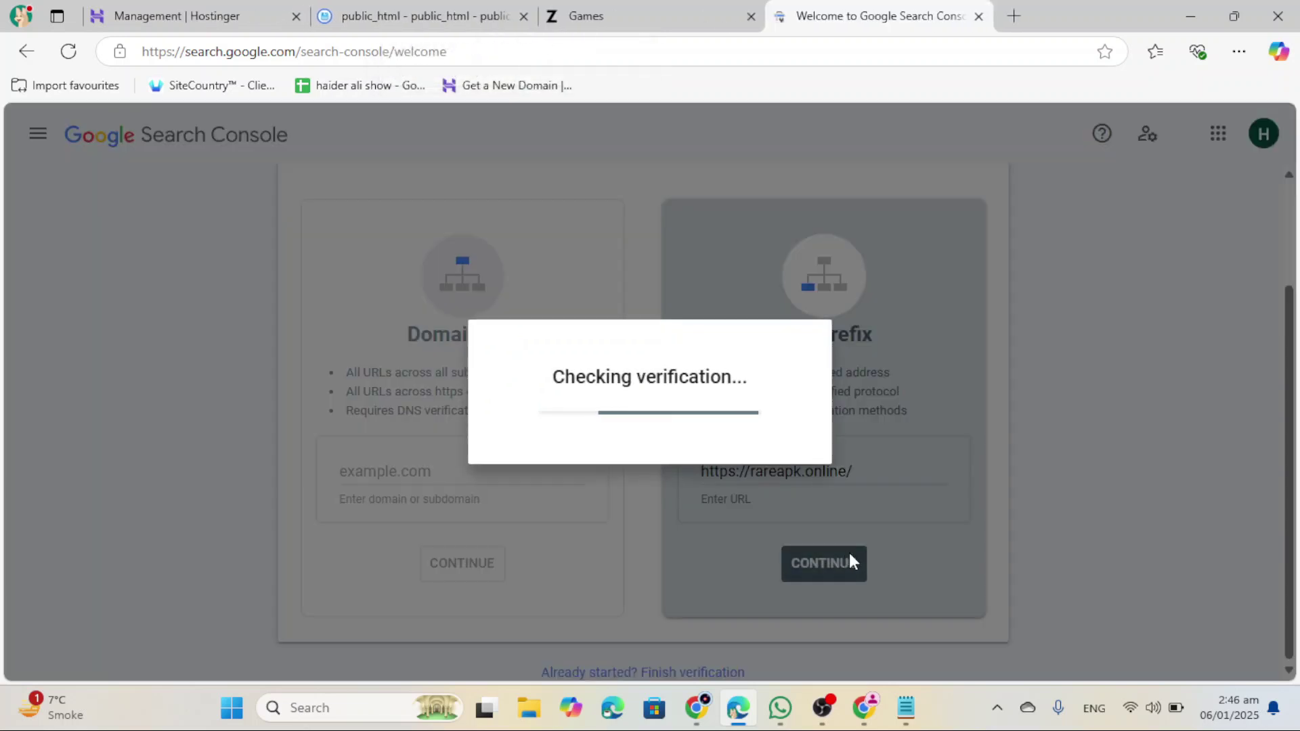
Step: Copy the HTML-tag verification meta tag
{"action": "scroll", "coordinate": [775, 464], "scroll_direction": "down", "scroll_amount": 2}
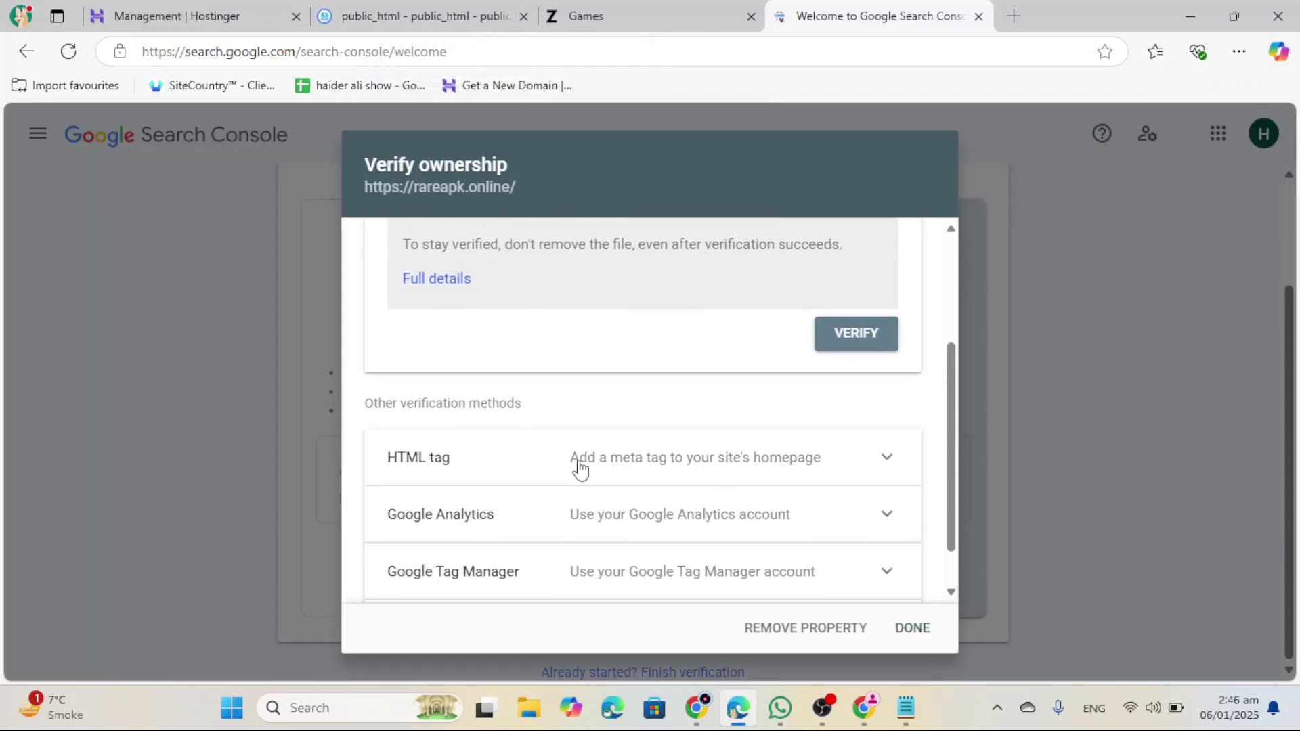
{"action": "left_click", "coordinate": [867, 454]}
{"action": "left_click", "coordinate": [857, 385]}
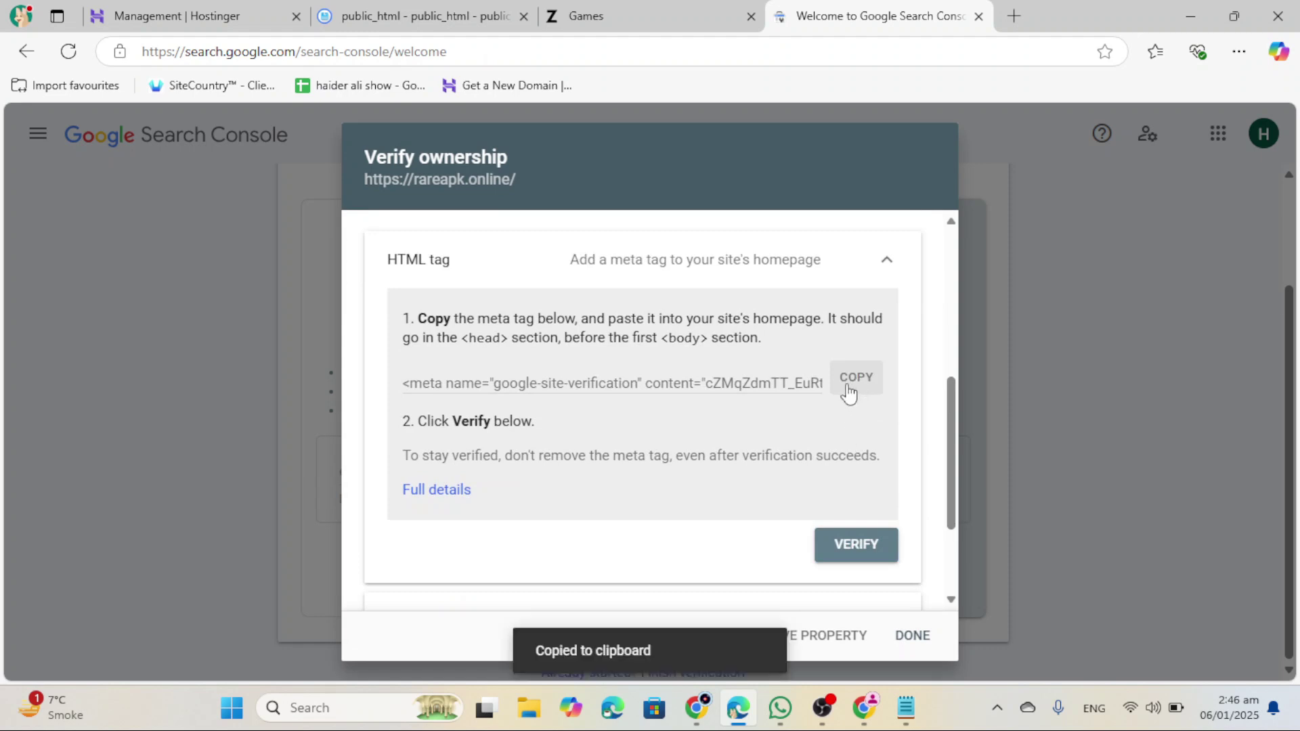
{"action": "left_click", "coordinate": [690, 9]}
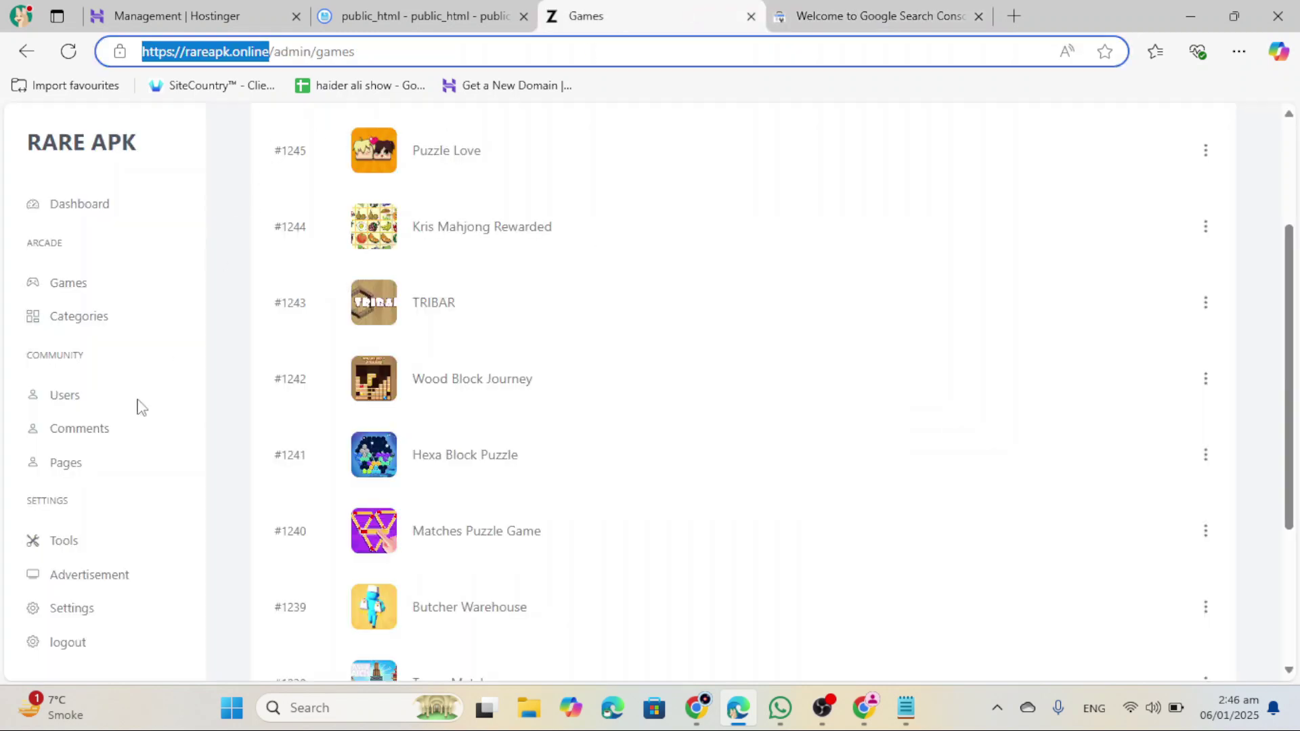
{"action": "scroll", "coordinate": [136, 408], "scroll_direction": "down", "scroll_amount": 3}
Step: Paste the verification meta tag into Settings' Head Custom Code and save
{"action": "left_click", "coordinate": [81, 610]}
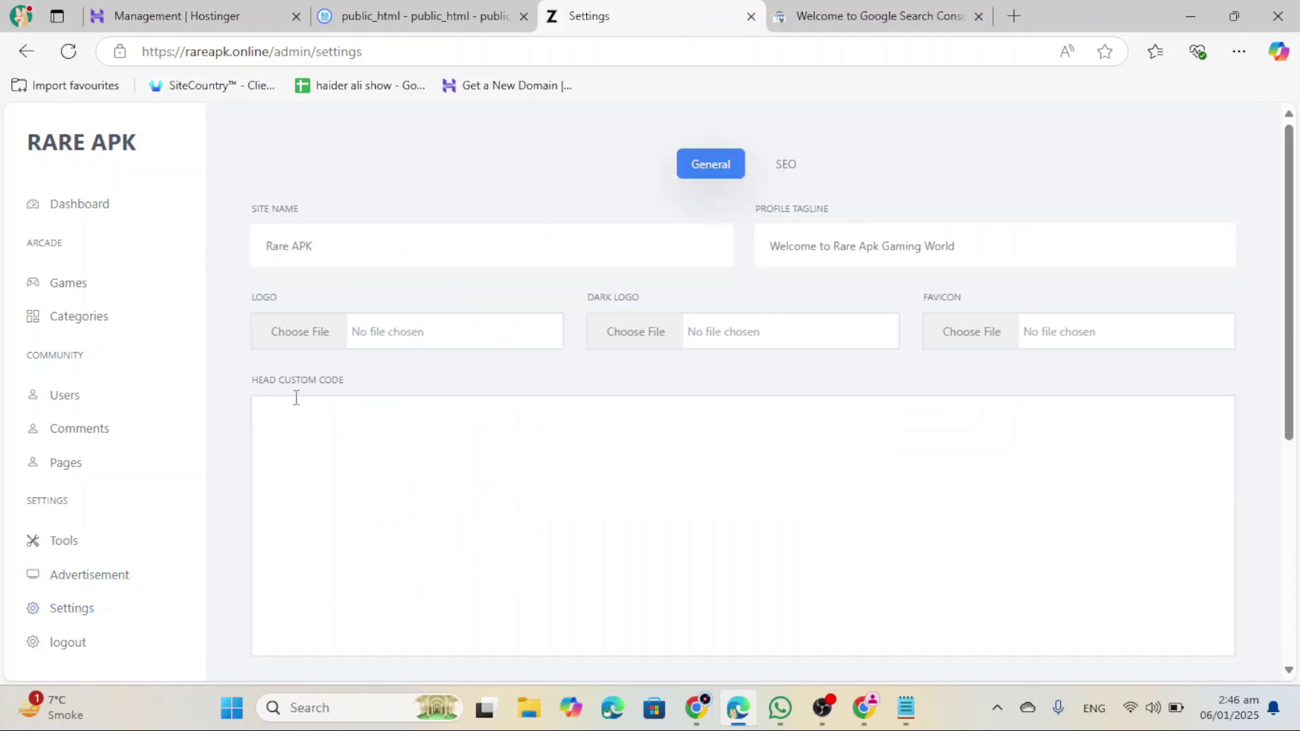
{"action": "left_click", "coordinate": [342, 437]}
{"action": "key", "text": "ctrl+v"}
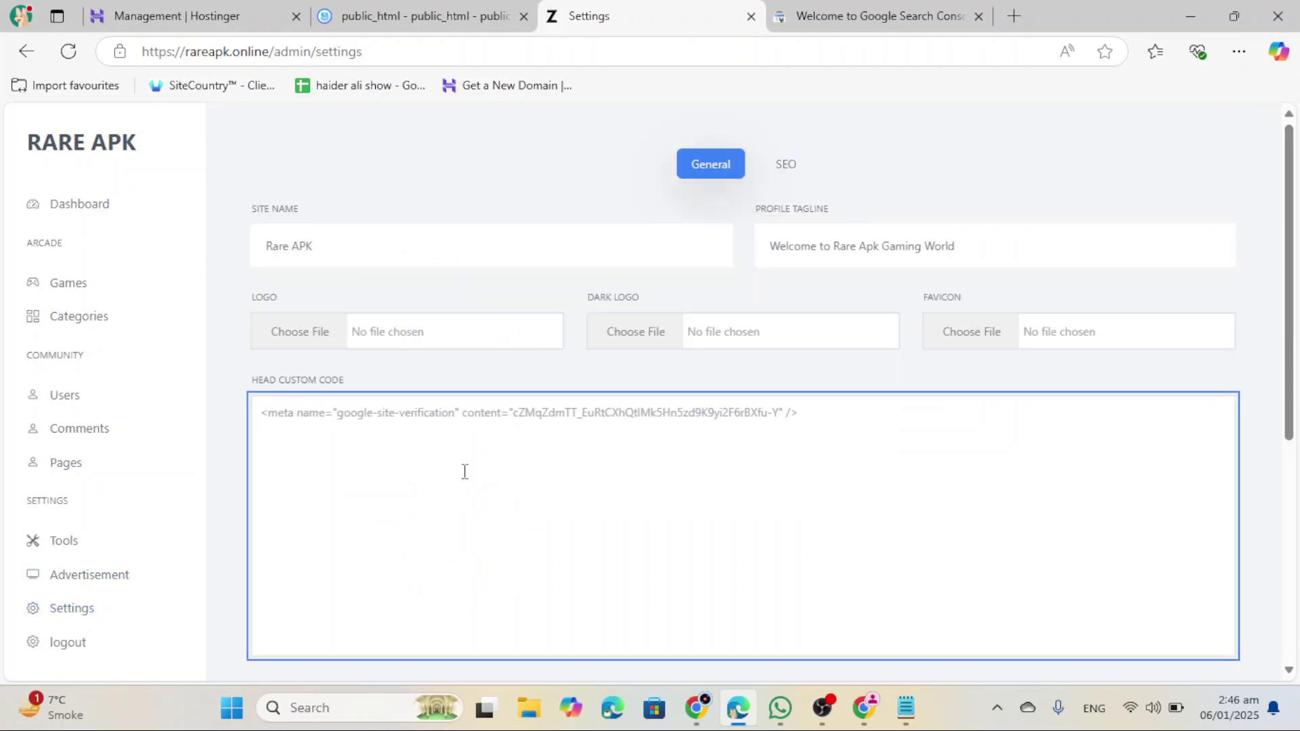
{"action": "scroll", "coordinate": [665, 474], "scroll_direction": "down", "scroll_amount": 5}
{"action": "left_click", "coordinate": [302, 649]}
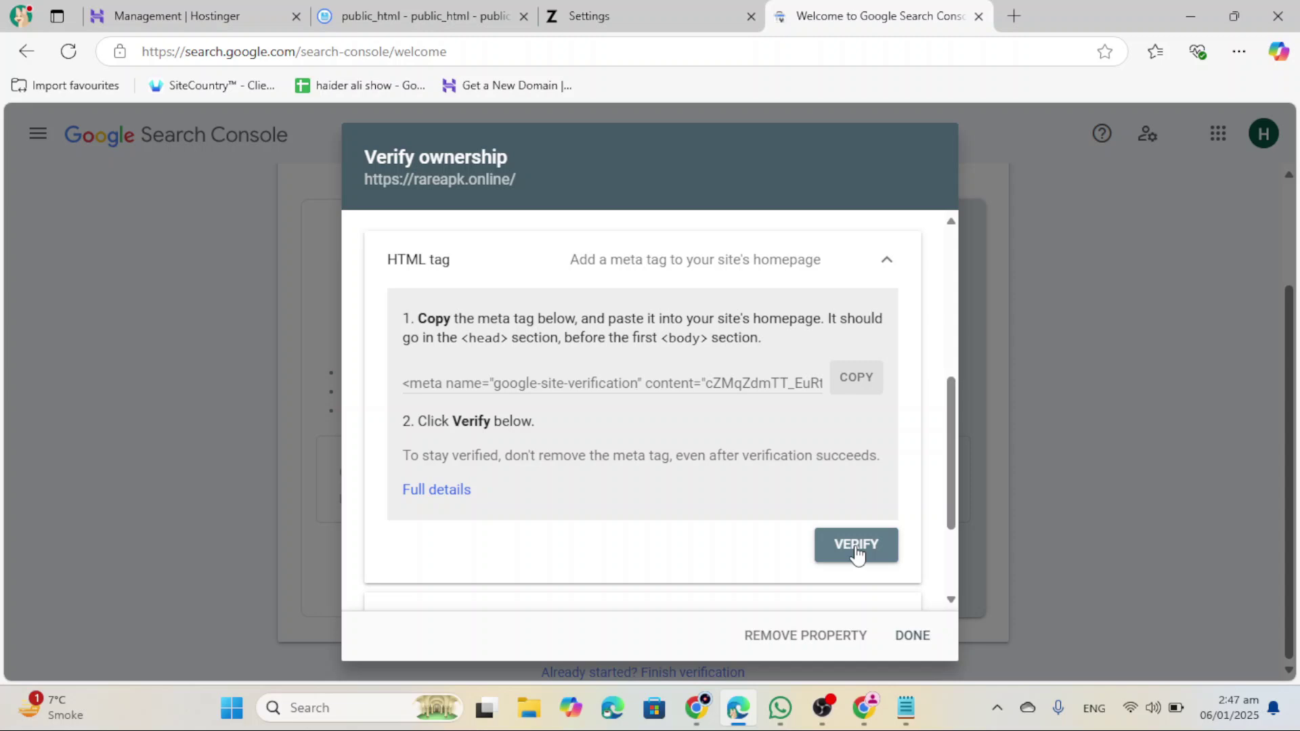
Step: Run the ownership verification check and return to the settings page
{"action": "left_click", "coordinate": [856, 548]}
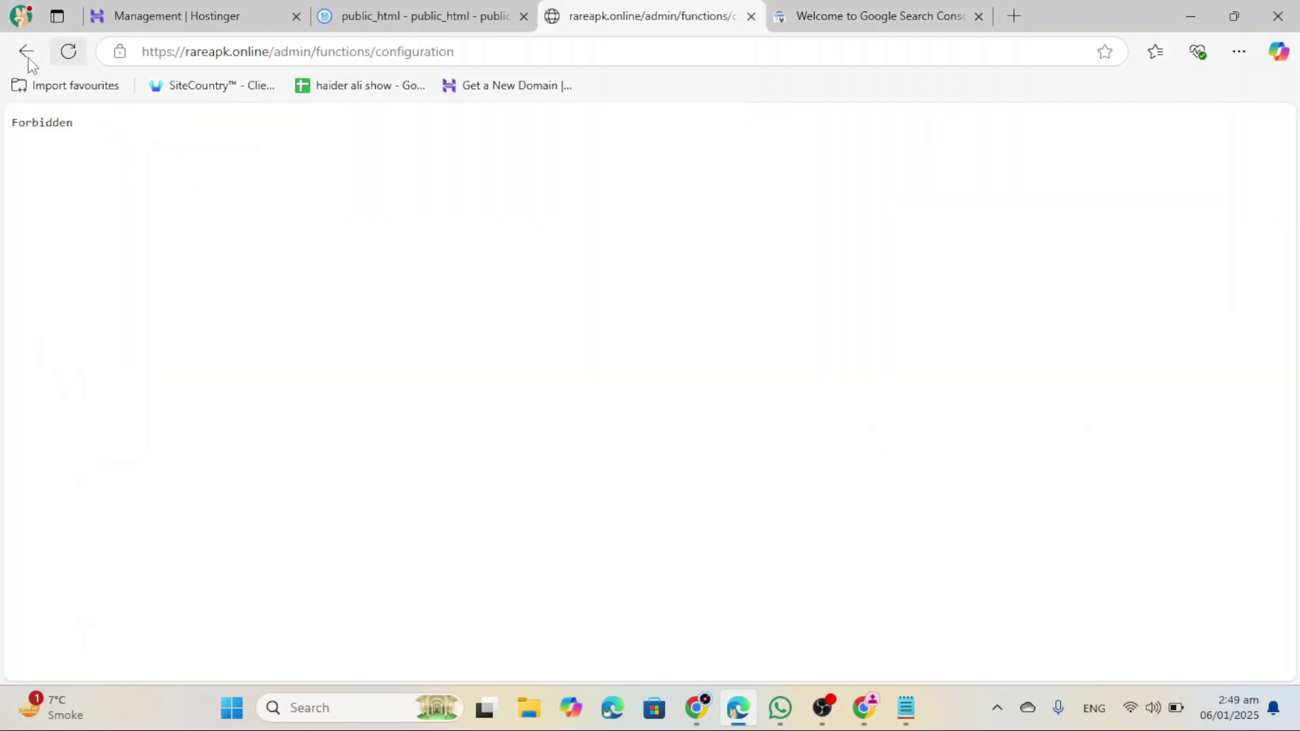
{"action": "left_click", "coordinate": [26, 51]}
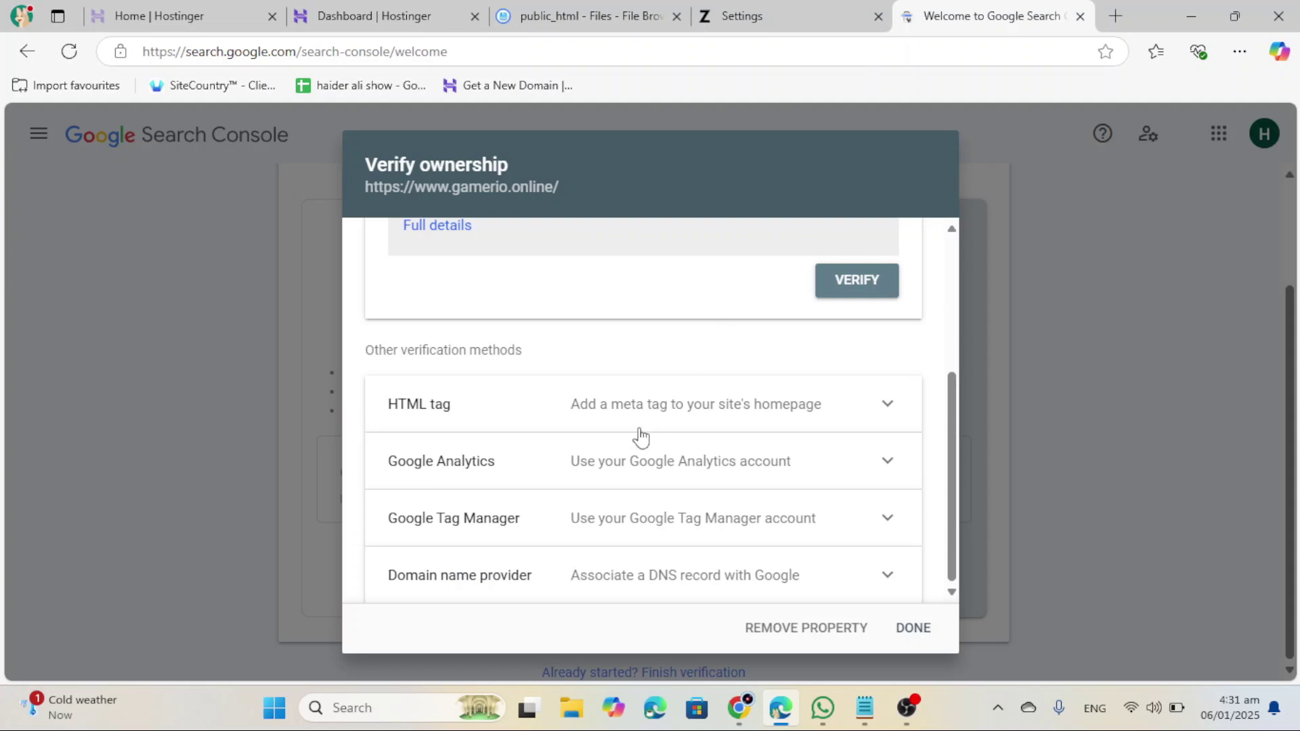
{"action": "scroll", "coordinate": [642, 437], "scroll_direction": "up", "scroll_amount": 4}
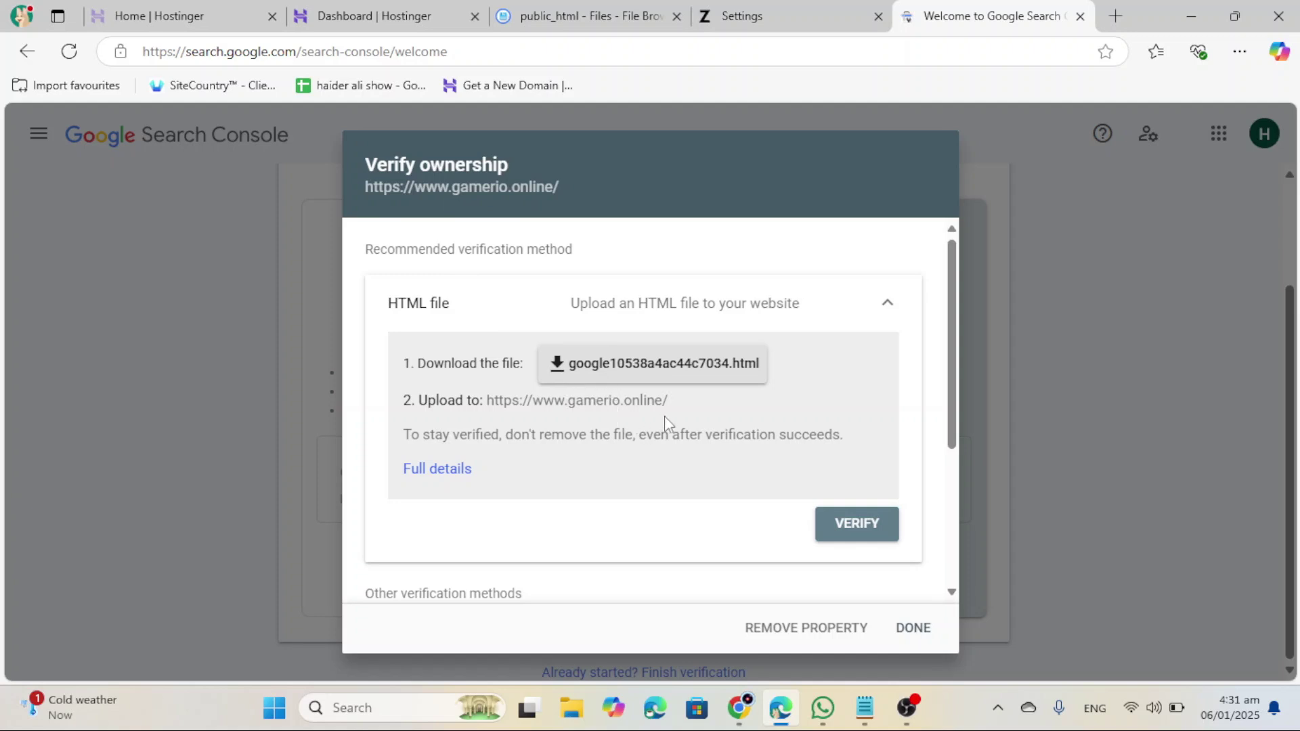
Step: Download google10538a4ac44c7034.html under the HTML file method, then go back to the File Browser
{"action": "left_click", "coordinate": [685, 373]}
{"action": "left_click", "coordinate": [629, 13]}
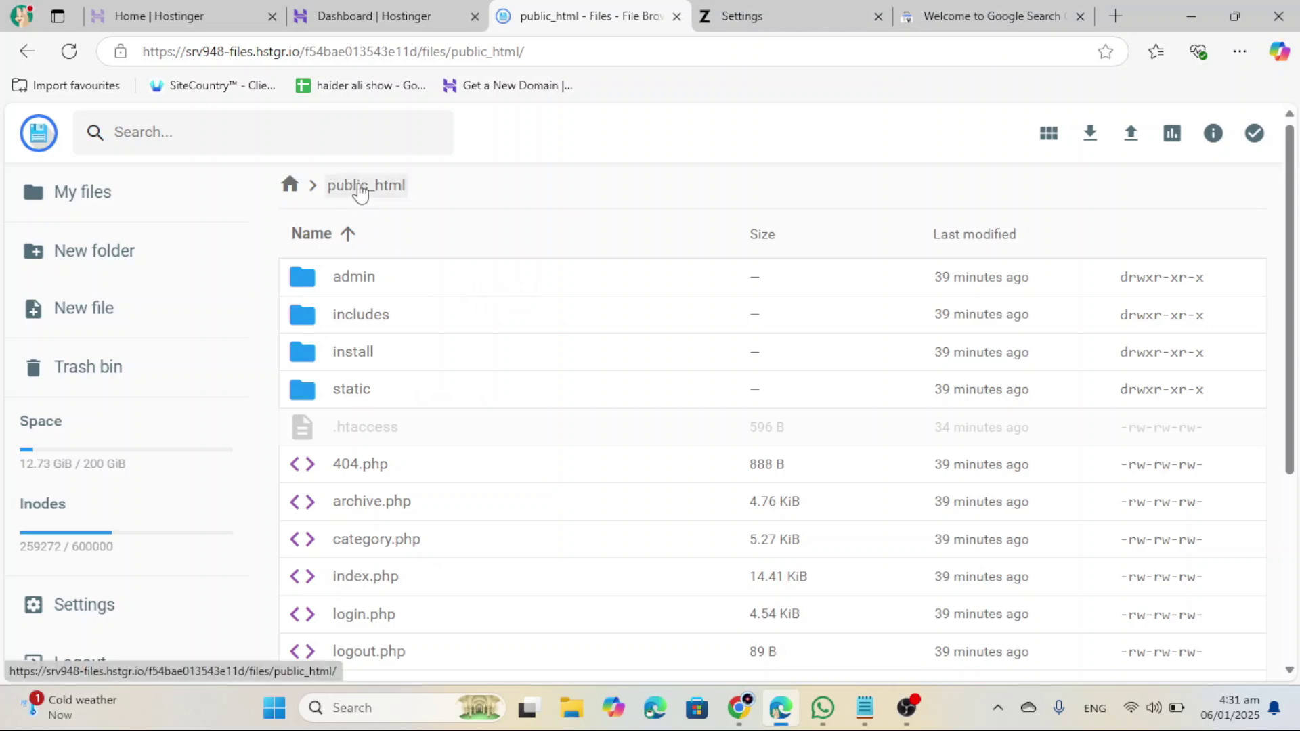
Step: Upload google10538a4ac44c7034.html into the public_html folder
{"action": "scroll", "coordinate": [361, 192], "scroll_direction": "down", "scroll_amount": 4}
{"action": "scroll", "coordinate": [948, 291], "scroll_direction": "up", "scroll_amount": 4}
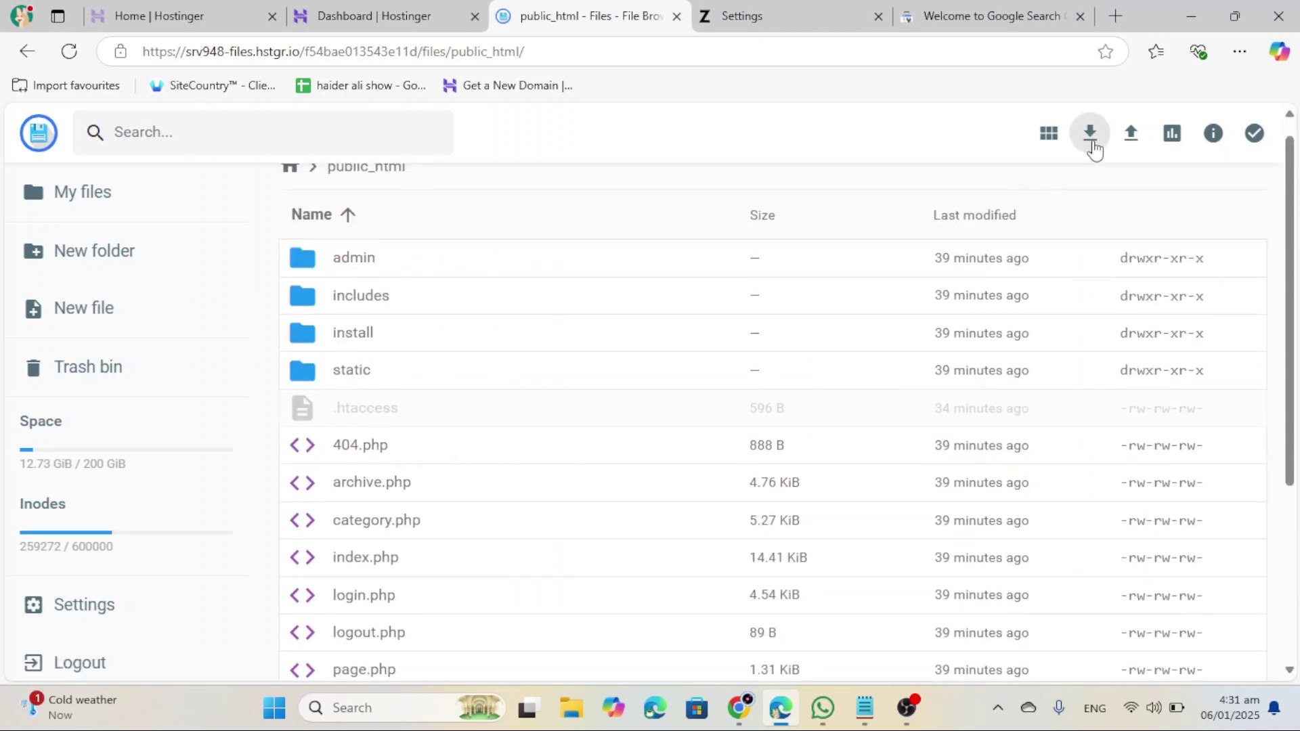
{"action": "left_click", "coordinate": [1131, 135]}
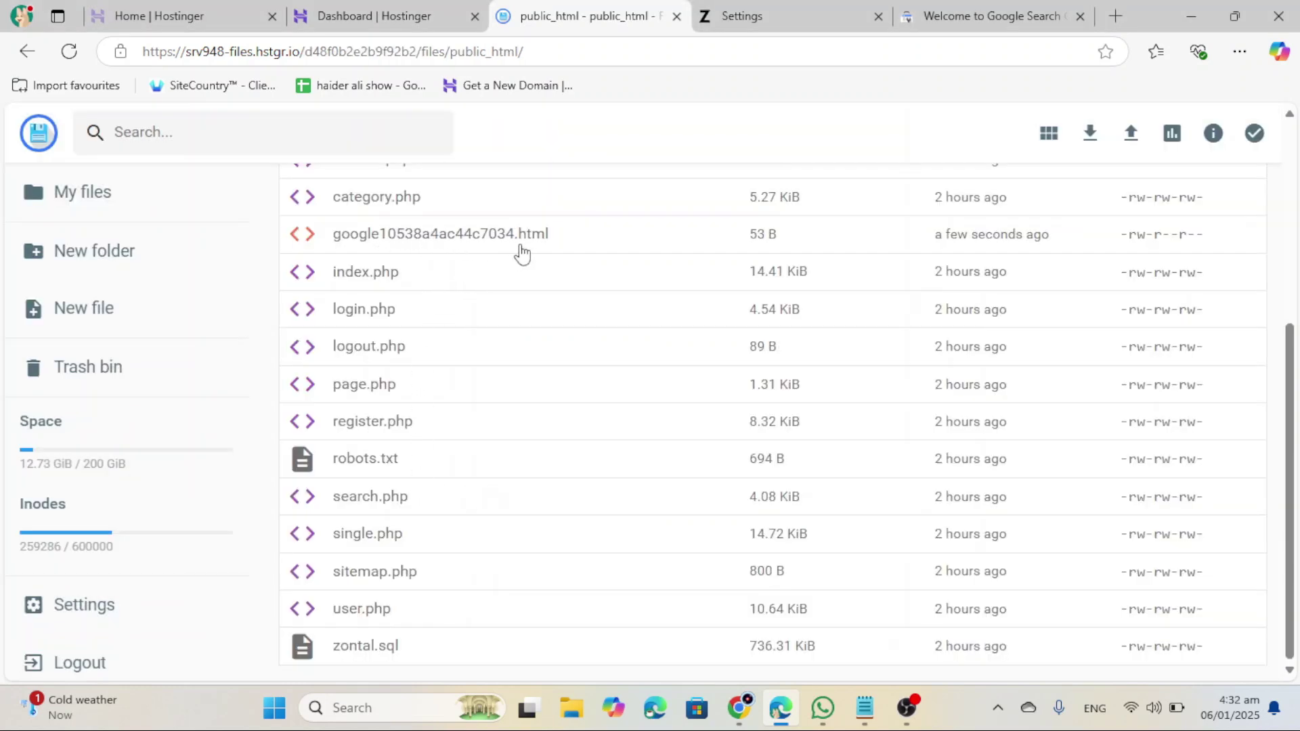
{"action": "scroll", "coordinate": [745, 291], "scroll_direction": "up", "scroll_amount": 5}
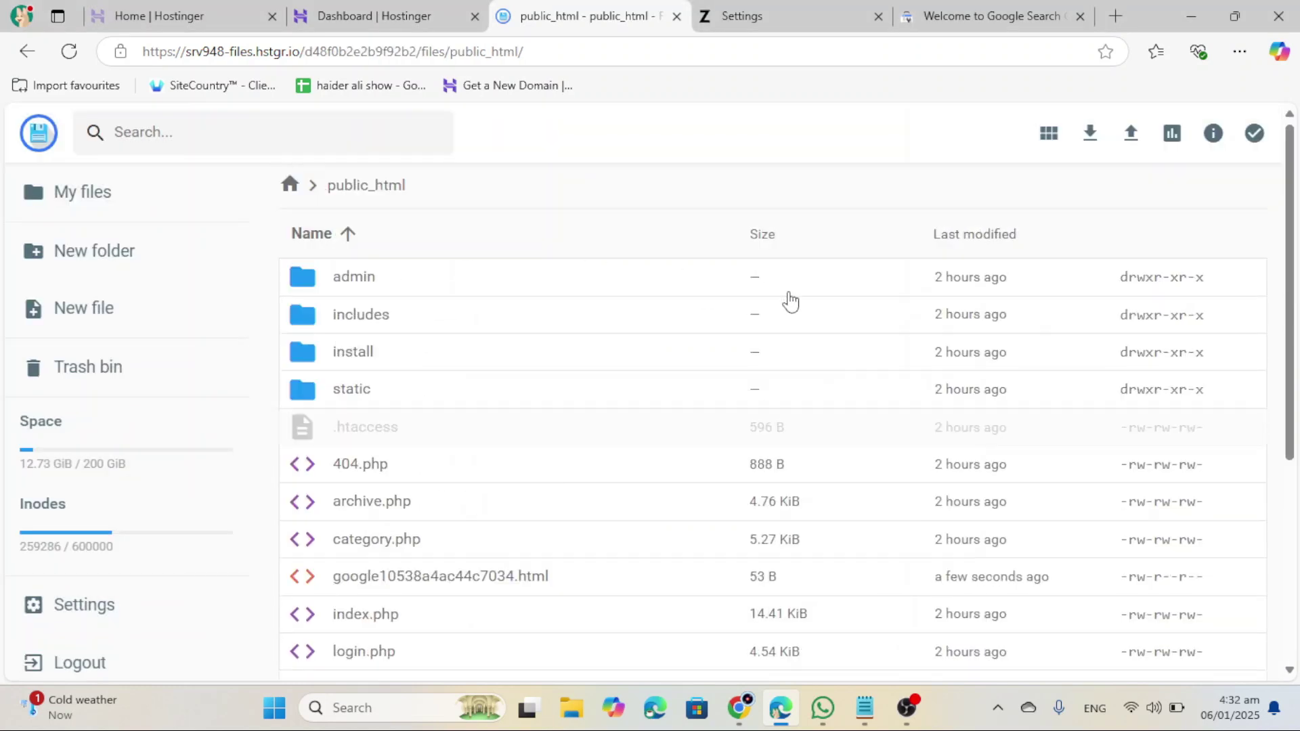
Step: Select the site's domain in the admin settings tab's address bar
{"action": "left_click", "coordinate": [993, 16]}
{"action": "left_click", "coordinate": [742, 16]}
{"action": "left_click_drag", "start_coordinate": [312, 51], "coordinate": [186, 52]}
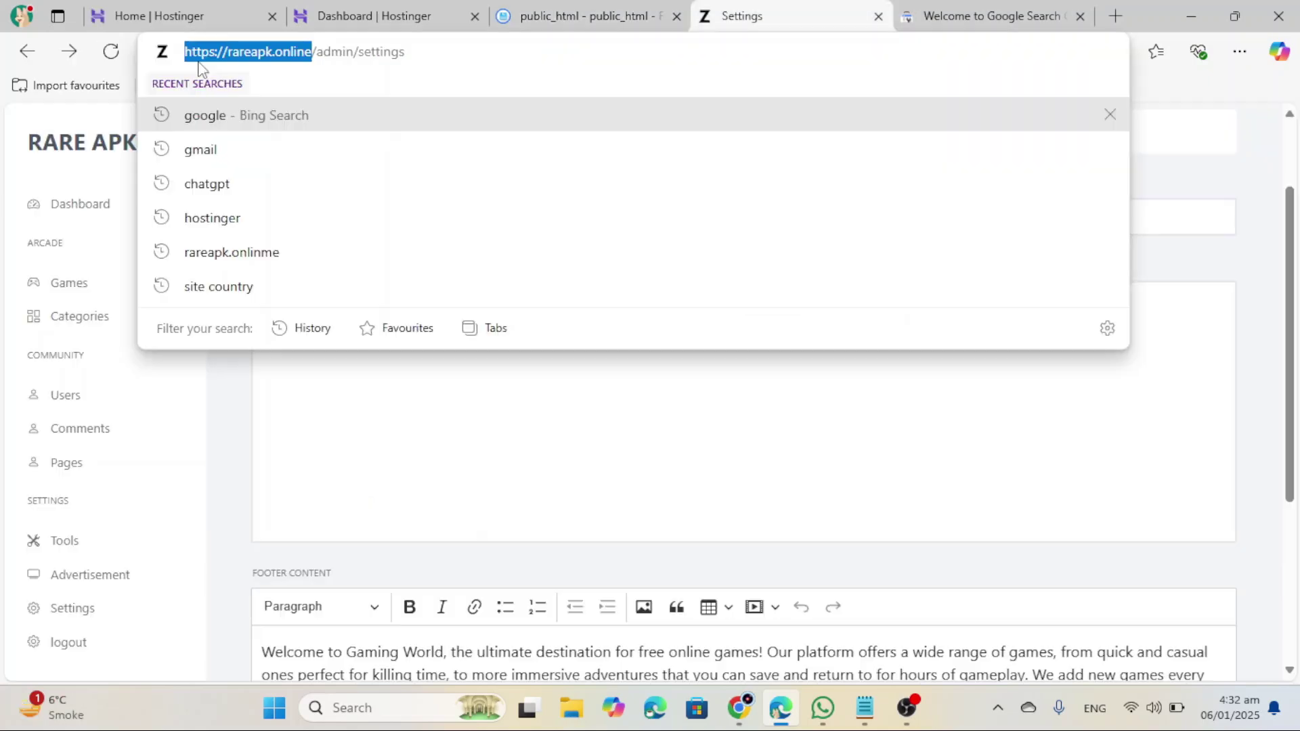
{"action": "left_click", "coordinate": [992, 15]}
{"action": "left_click", "coordinate": [827, 628]}
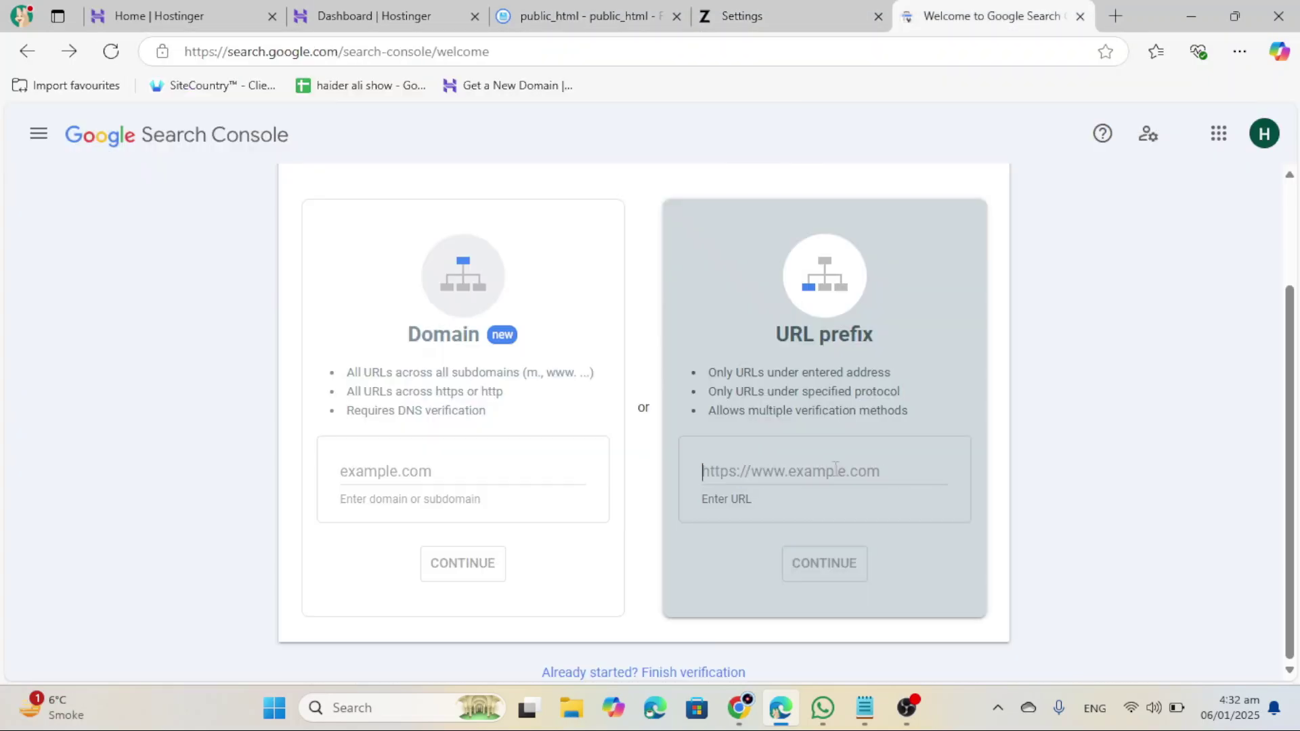
{"action": "left_click", "coordinate": [835, 471]}
{"action": "key", "text": "ctrl+v"}
{"action": "left_click", "coordinate": [827, 562]}
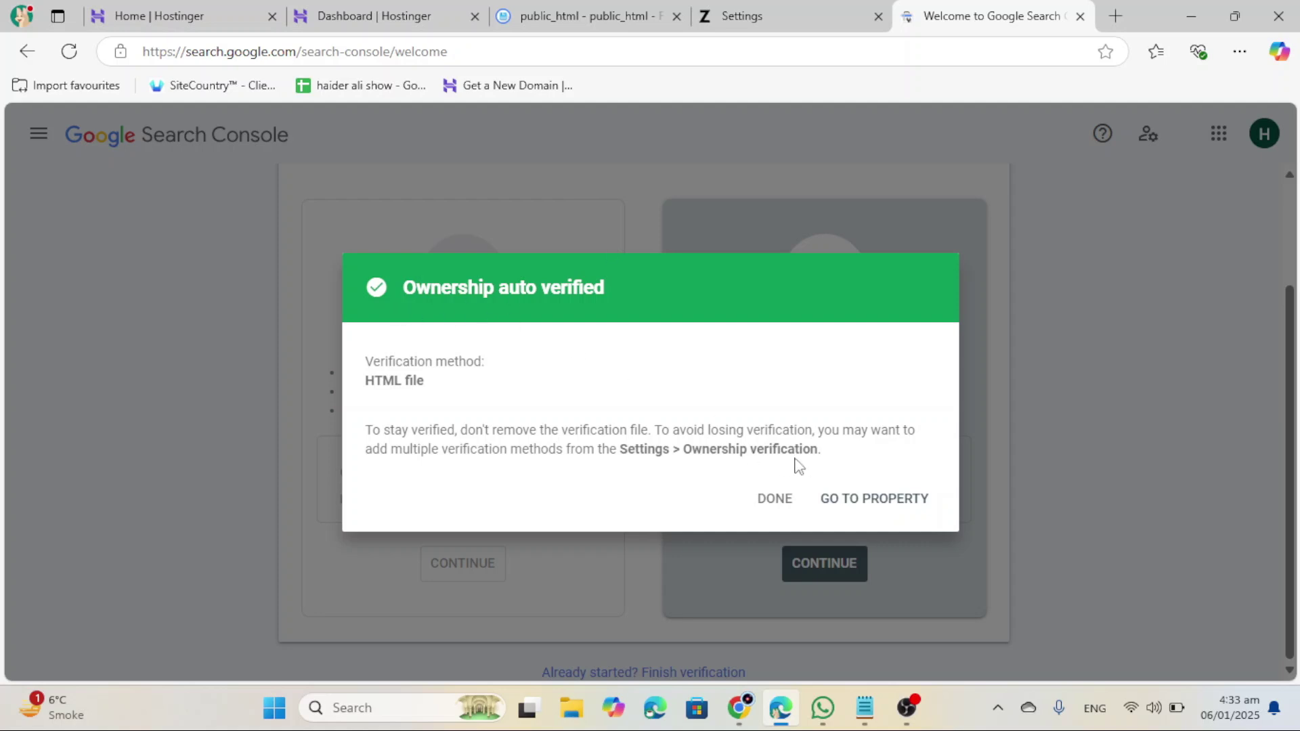
{"action": "left_click", "coordinate": [896, 504]}
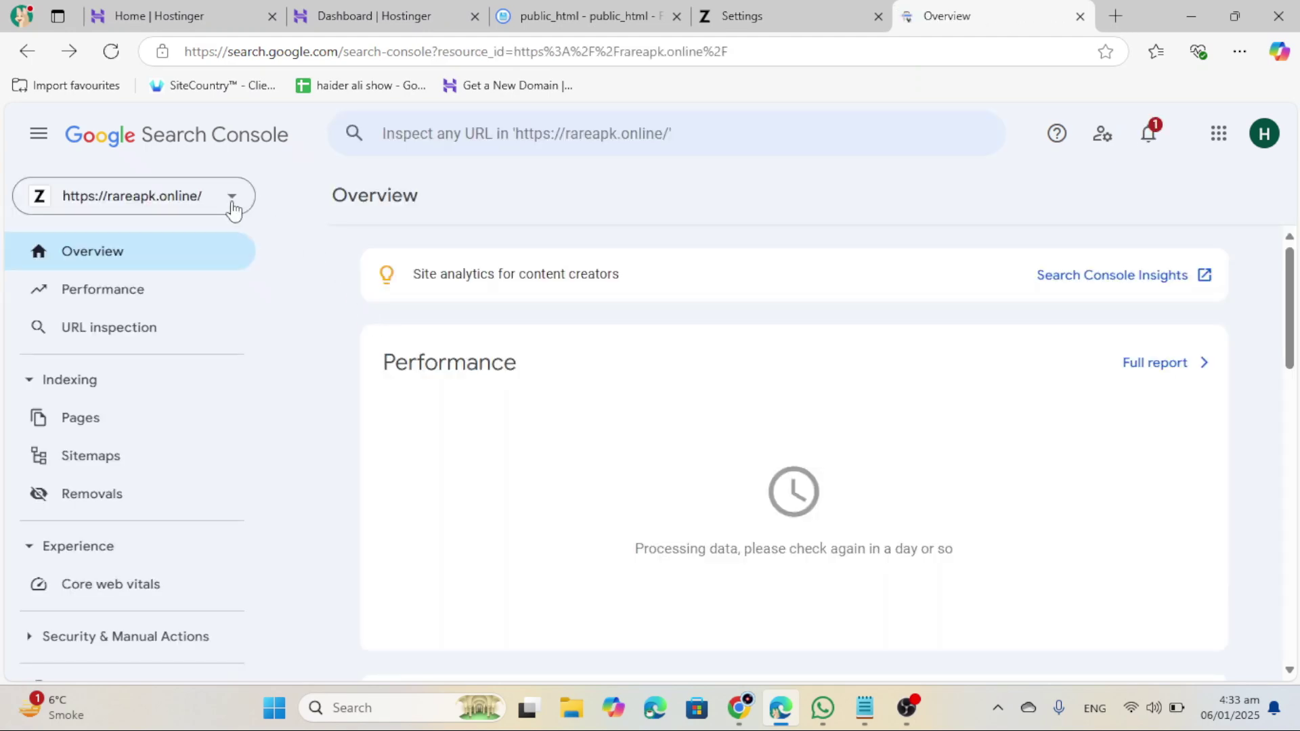
Step: Load the rareapk.online home page by removing admin/index from the admin tab's address
{"action": "left_click", "coordinate": [230, 202]}
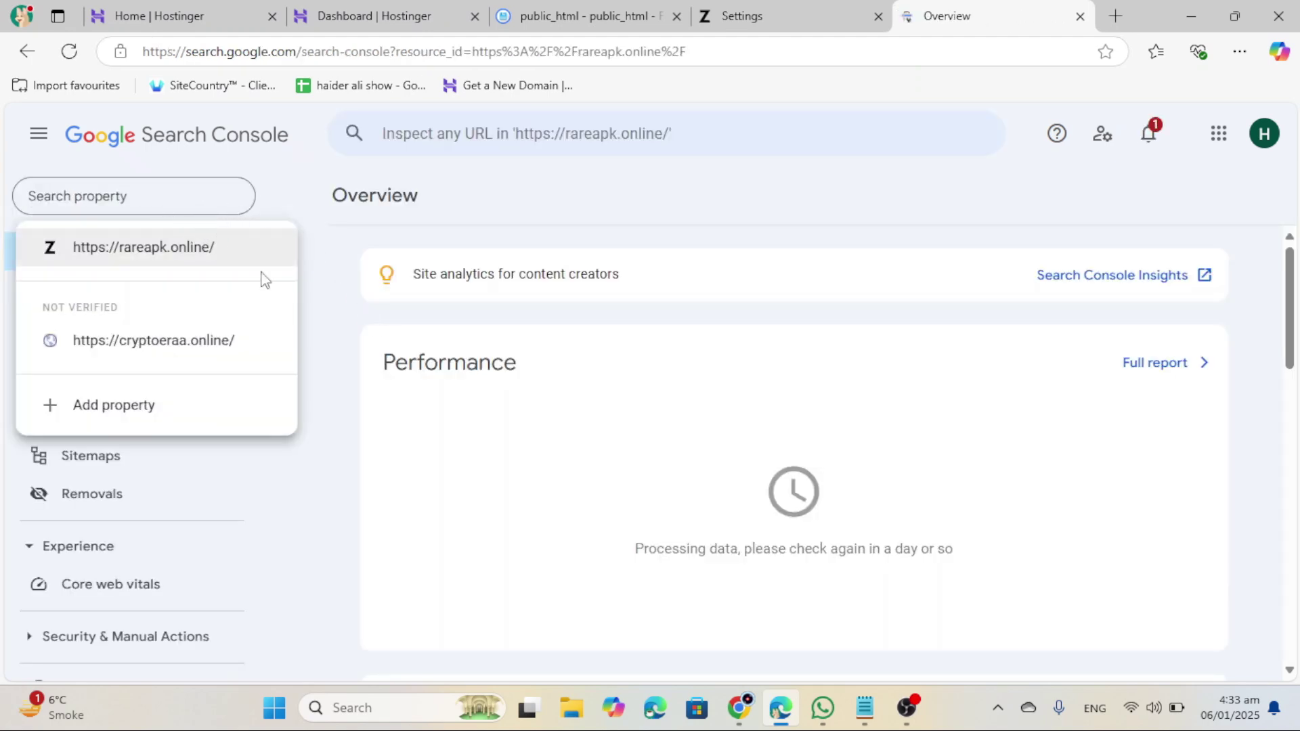
{"action": "key", "text": "ctrl+shift+Tab"}
{"action": "left_click", "coordinate": [596, 22]}
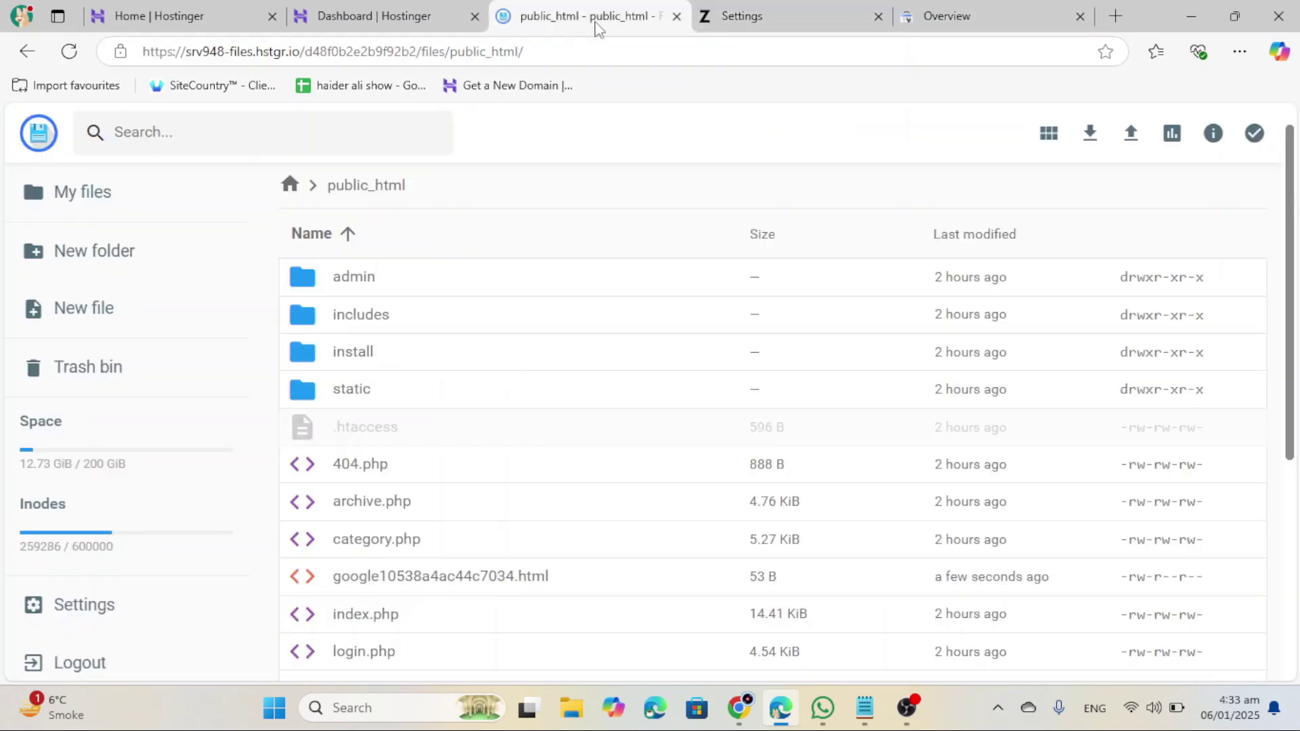
{"action": "key", "text": "ctrl+Tab"}
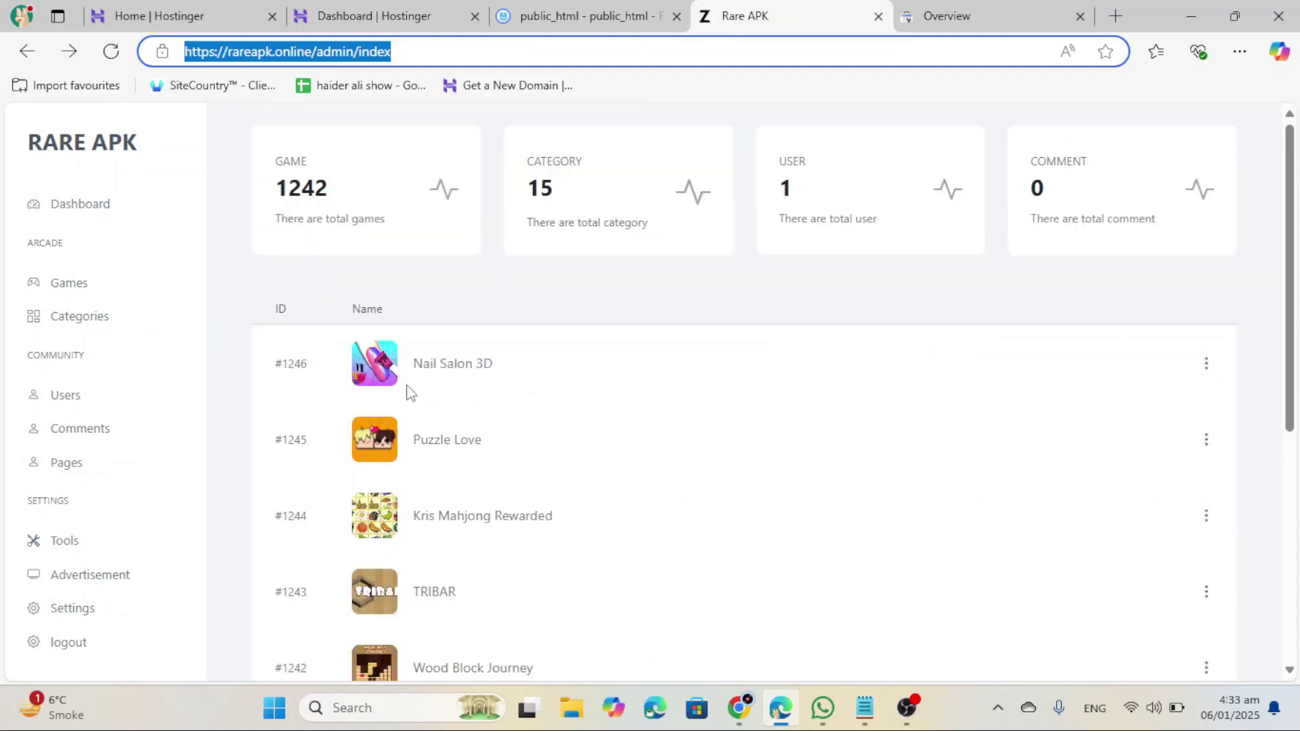
{"action": "scroll", "coordinate": [420, 420], "scroll_direction": "down", "scroll_amount": 5}
{"action": "scroll", "coordinate": [454, 474], "scroll_direction": "up", "scroll_amount": 5}
{"action": "left_click_drag", "start_coordinate": [316, 51], "coordinate": [519, 51]}
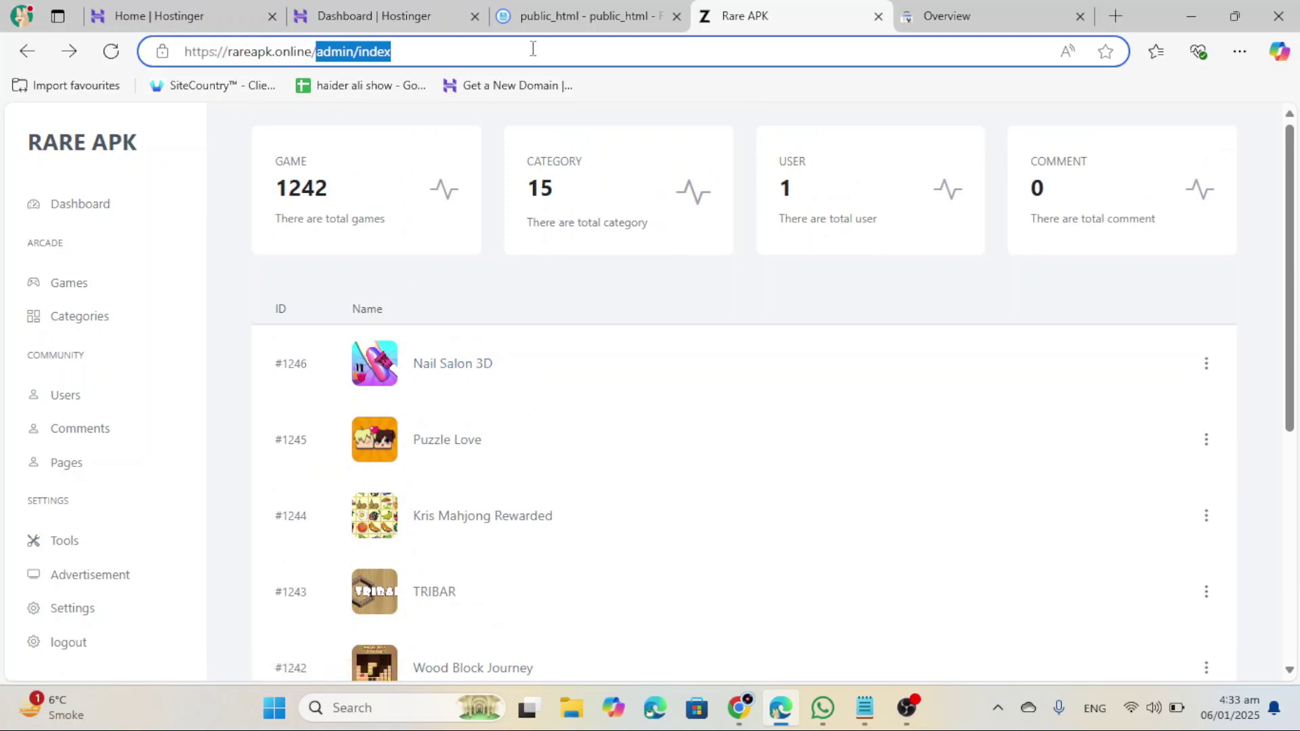
{"action": "key", "text": "BackSpace"}
{"action": "key", "text": "Return"}
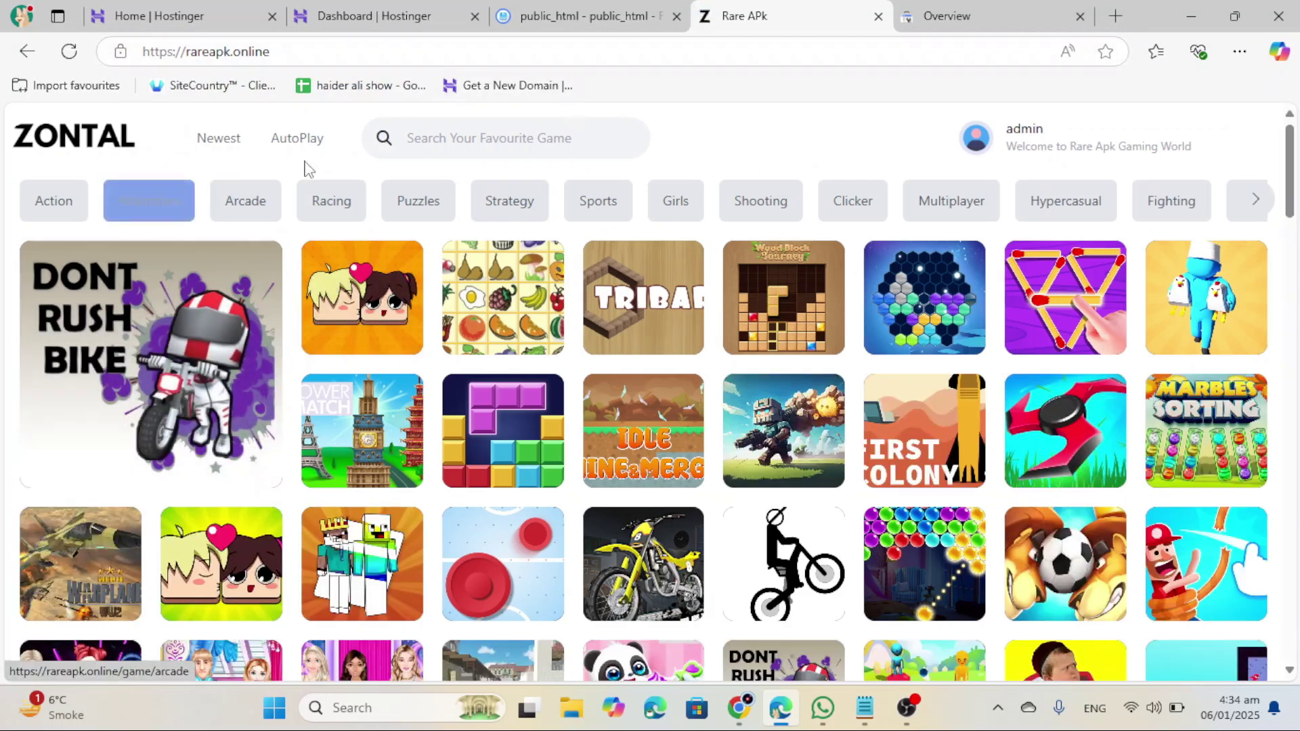
Step: Open the Bike - Dont Rush game page and copy its full URL
{"action": "scroll", "coordinate": [256, 258], "scroll_direction": "down", "scroll_amount": 2}
{"action": "scroll", "coordinate": [203, 305], "scroll_direction": "up", "scroll_amount": 2}
{"action": "left_click", "coordinate": [173, 346]}
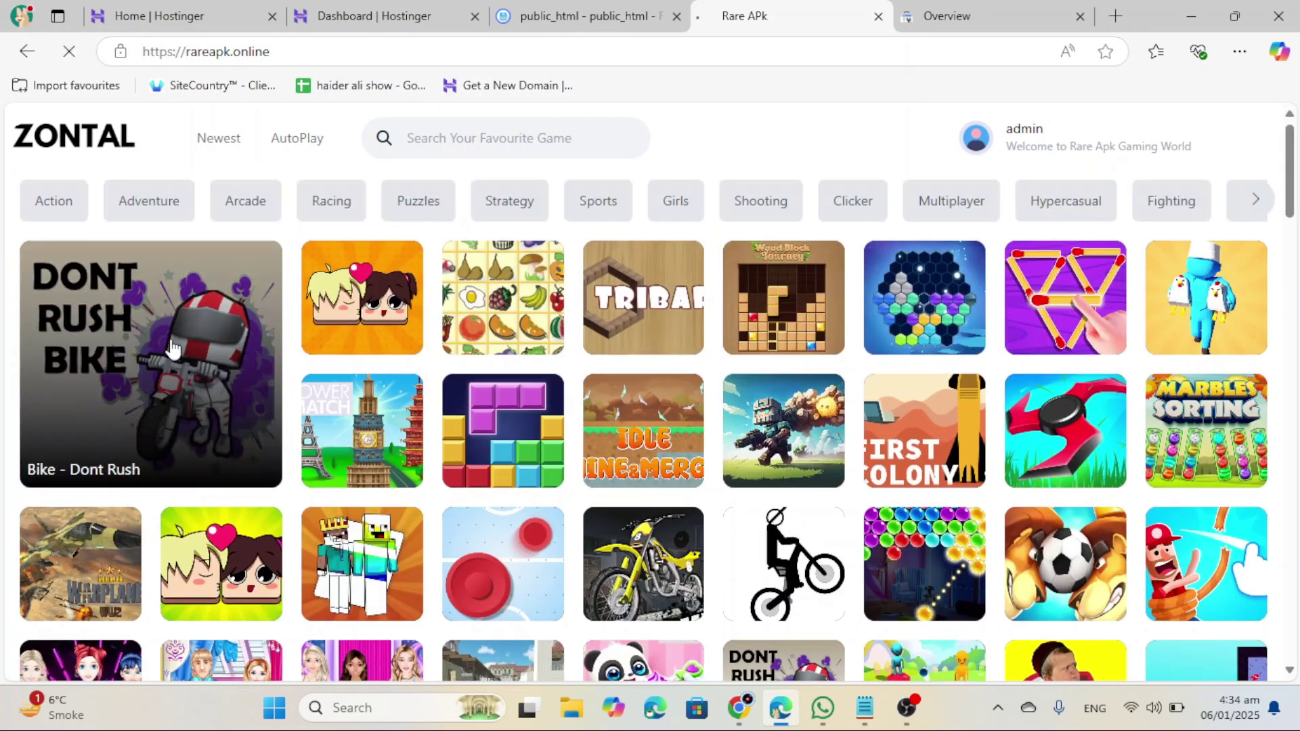
{"action": "left_click", "coordinate": [425, 53]}
{"action": "key", "text": "ctrl+c"}
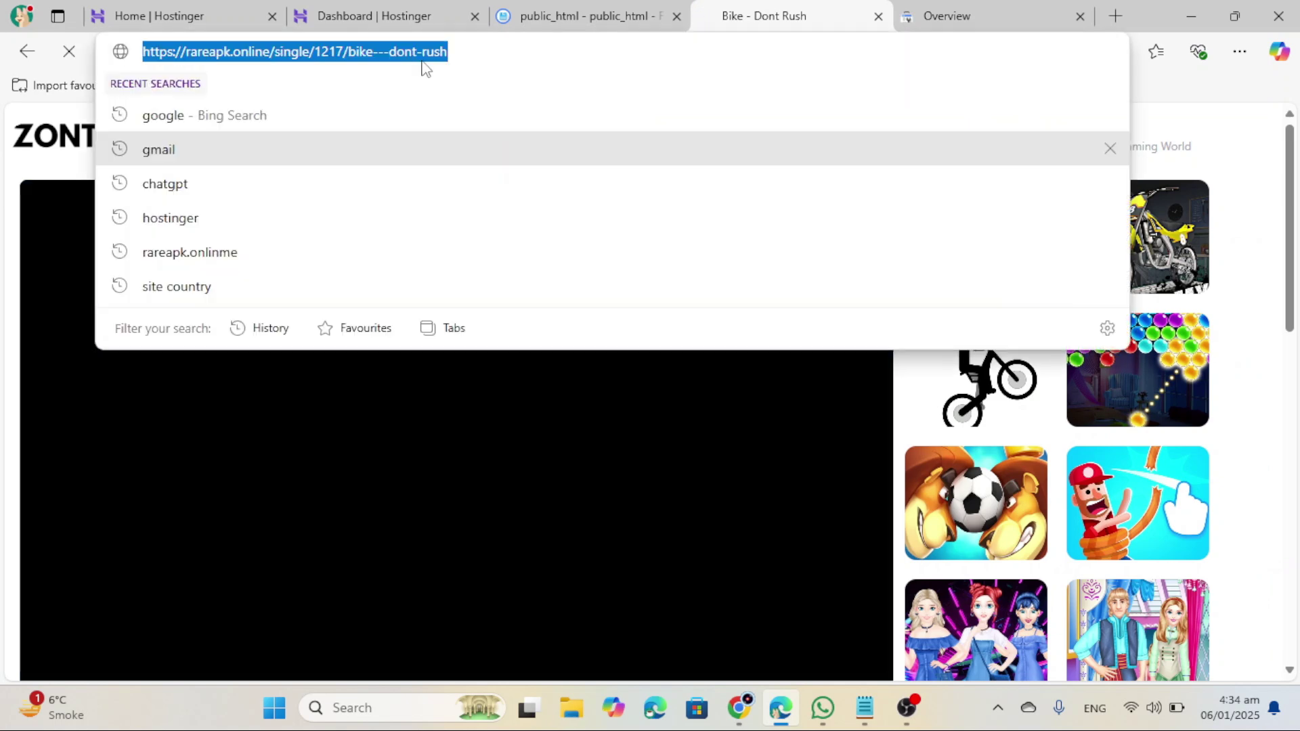
{"action": "left_click", "coordinate": [901, 10]}
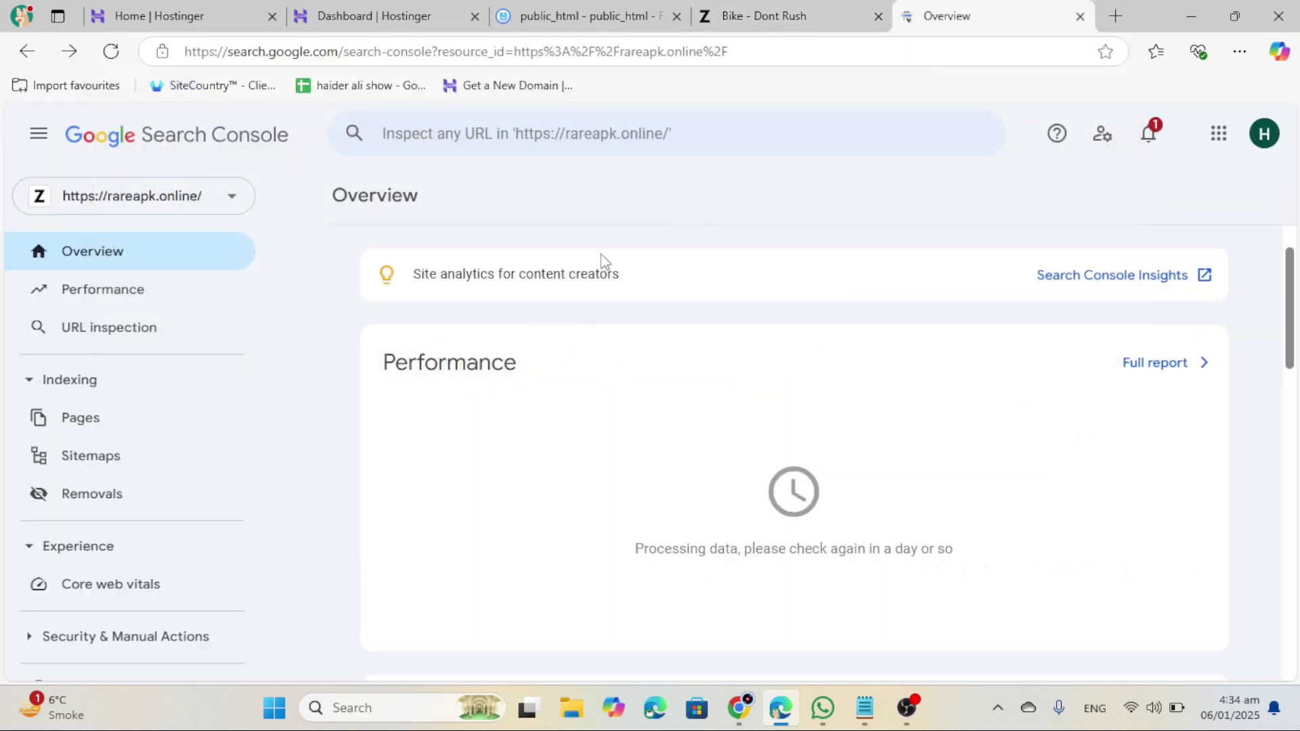
Step: Inspect the Bike - Dont Rush page URL, run a live test, and request indexing
{"action": "left_click", "coordinate": [637, 145]}
{"action": "key", "text": "ctrl+v"}
{"action": "key", "text": "Return"}
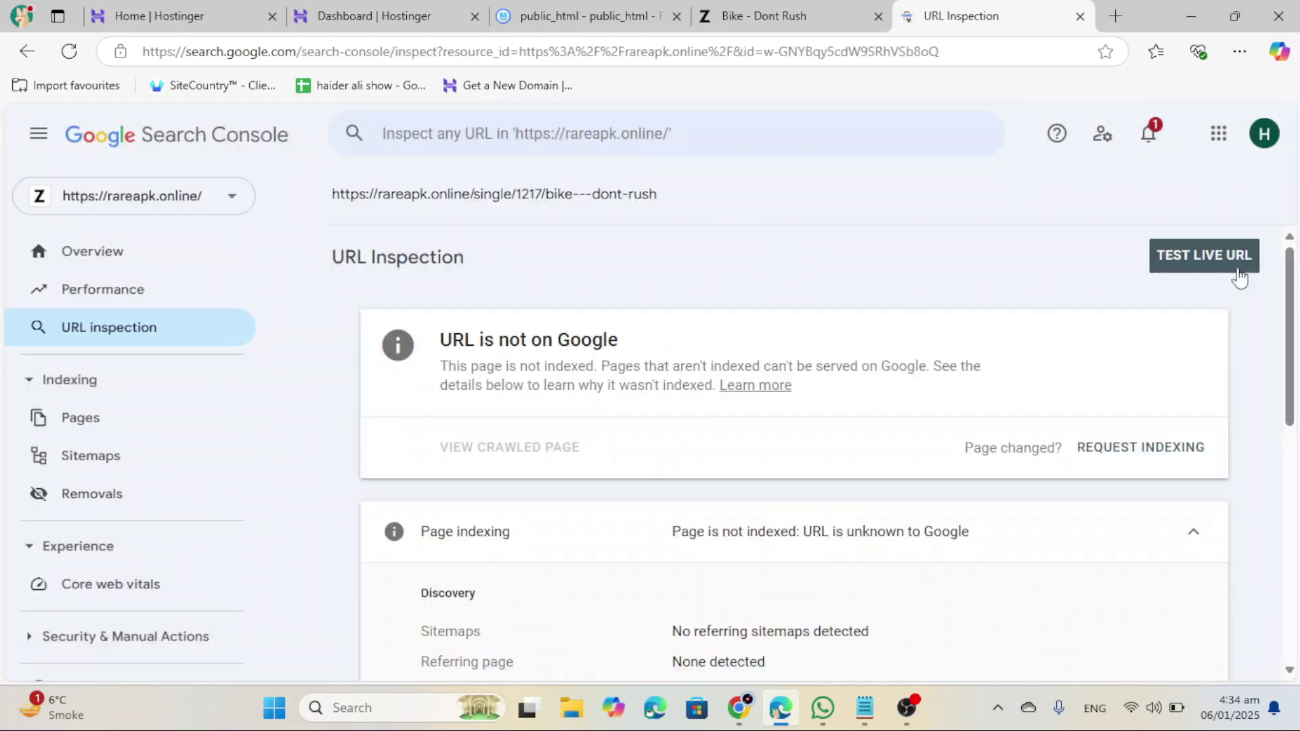
{"action": "left_click", "coordinate": [1240, 264]}
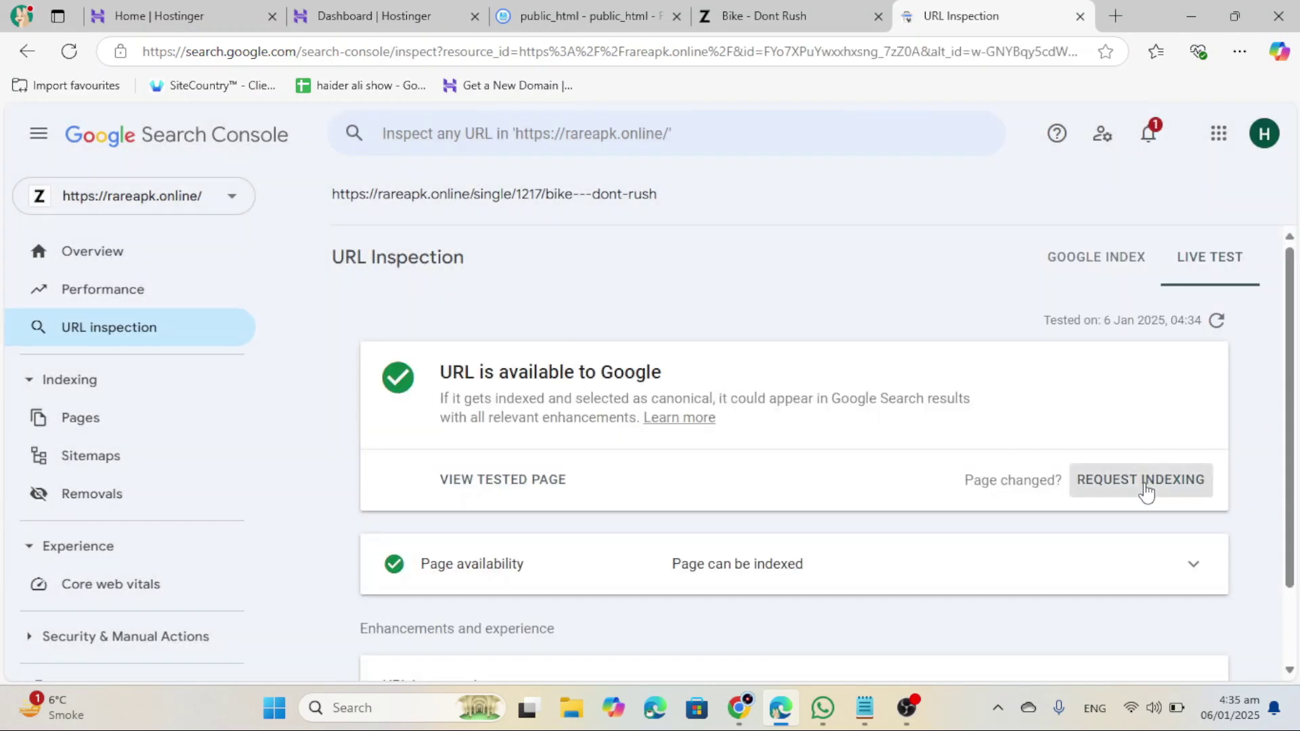
{"action": "left_click", "coordinate": [1144, 489]}
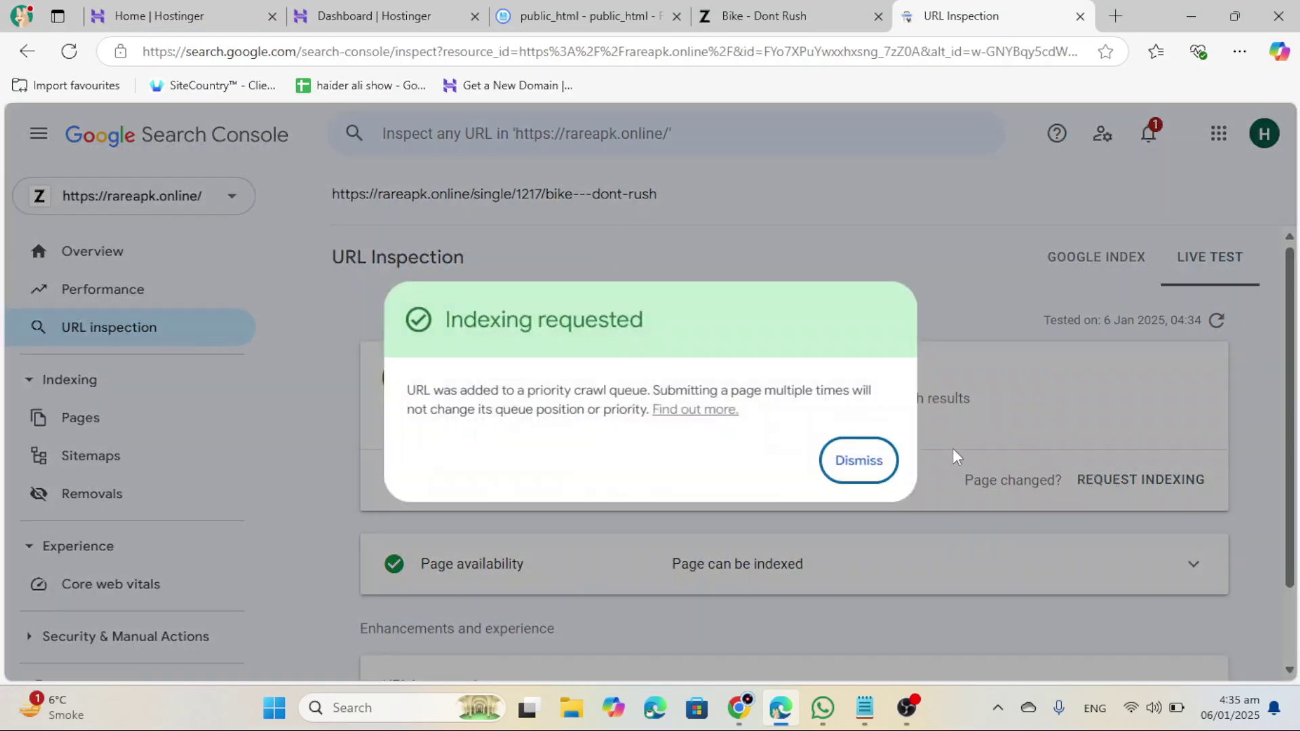
{"action": "key", "text": "ctrl+t"}
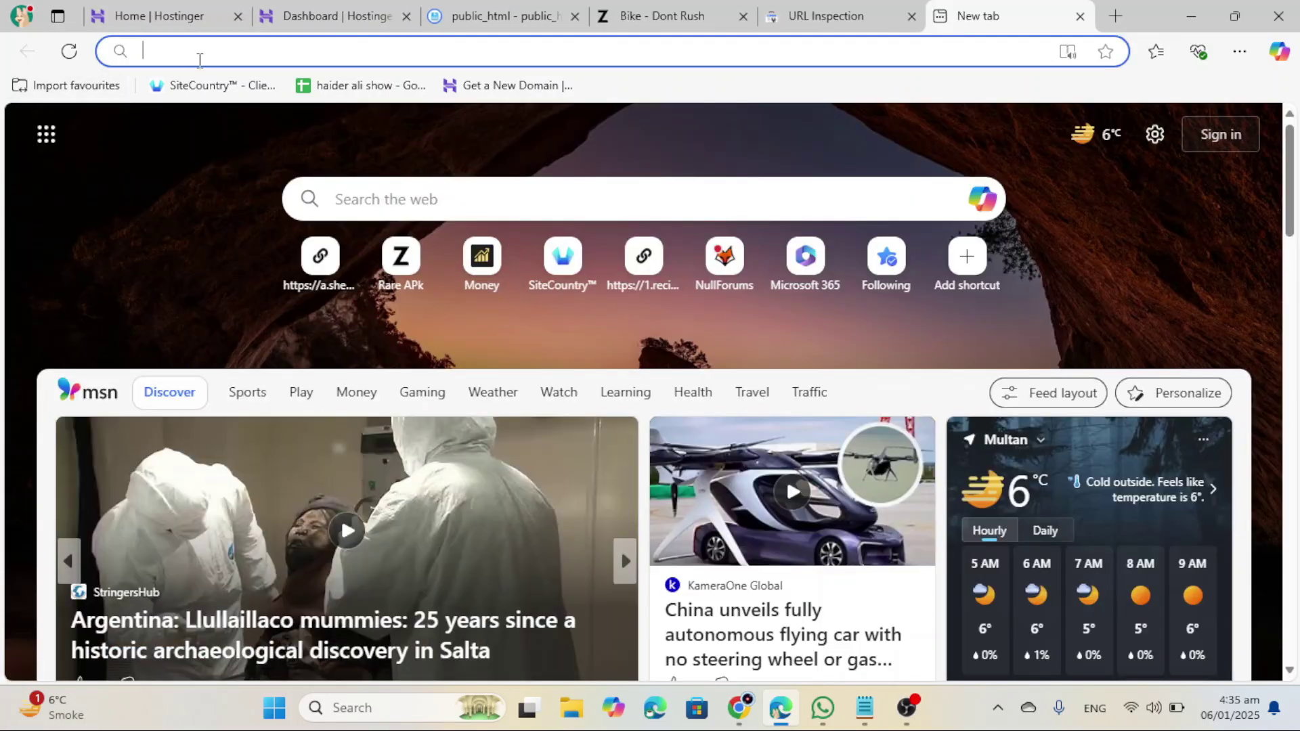
Step: Search for 'google' and open the Google homepage from the results
{"action": "type", "text": "google"}
{"action": "key", "text": "Return"}
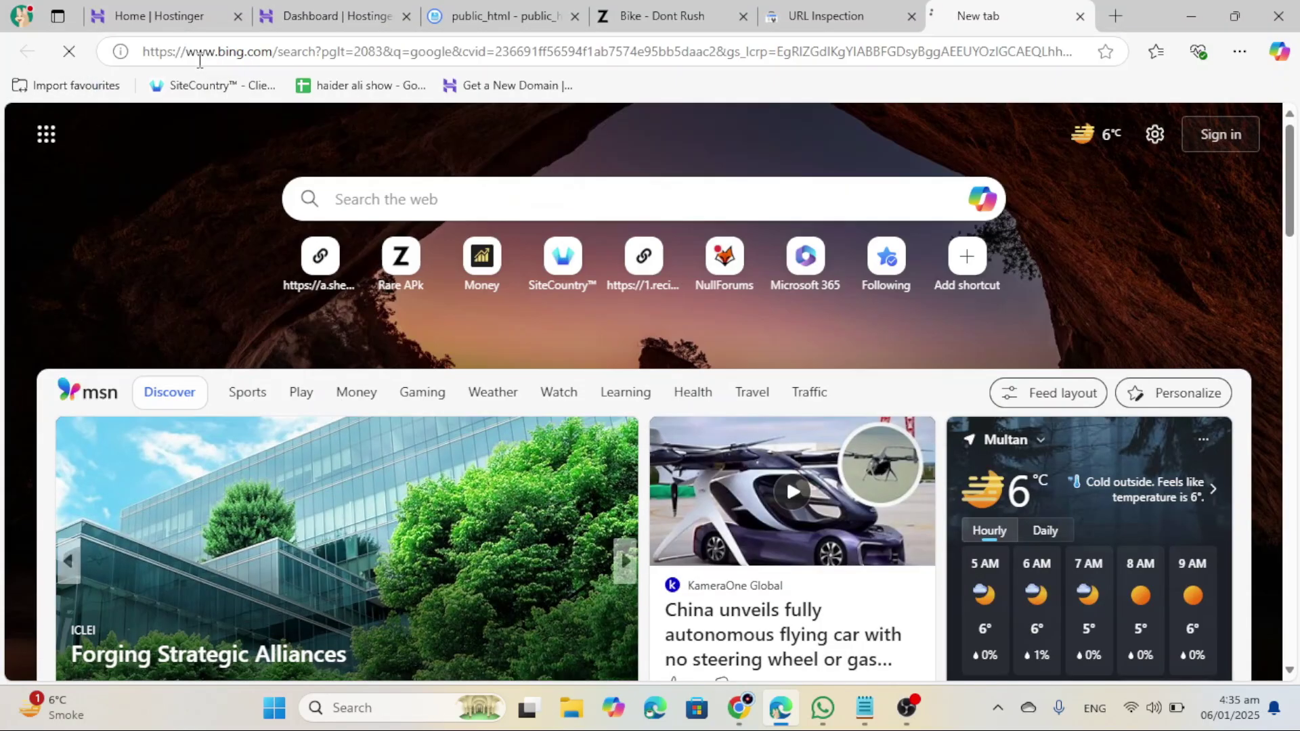
{"action": "scroll", "coordinate": [340, 305], "scroll_direction": "down", "scroll_amount": 5}
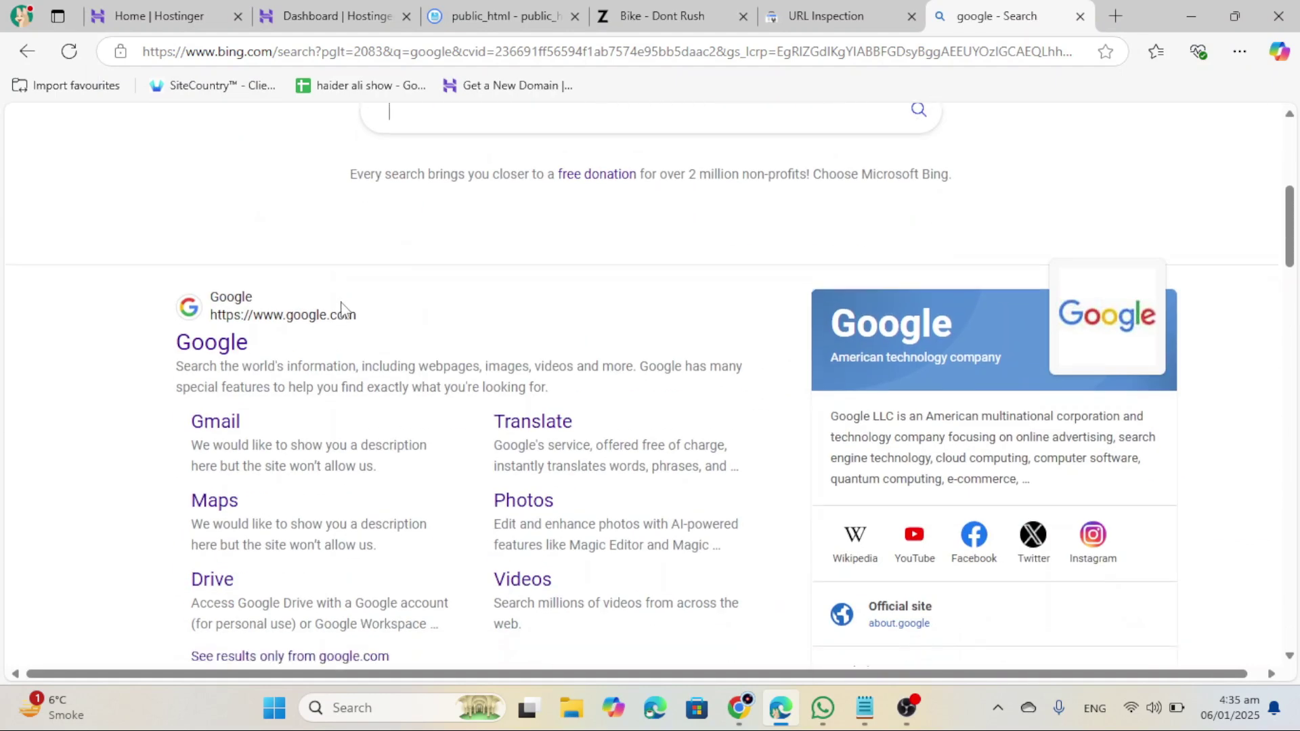
{"action": "scroll", "coordinate": [342, 308], "scroll_direction": "down", "scroll_amount": 1}
{"action": "left_click", "coordinate": [223, 270]}
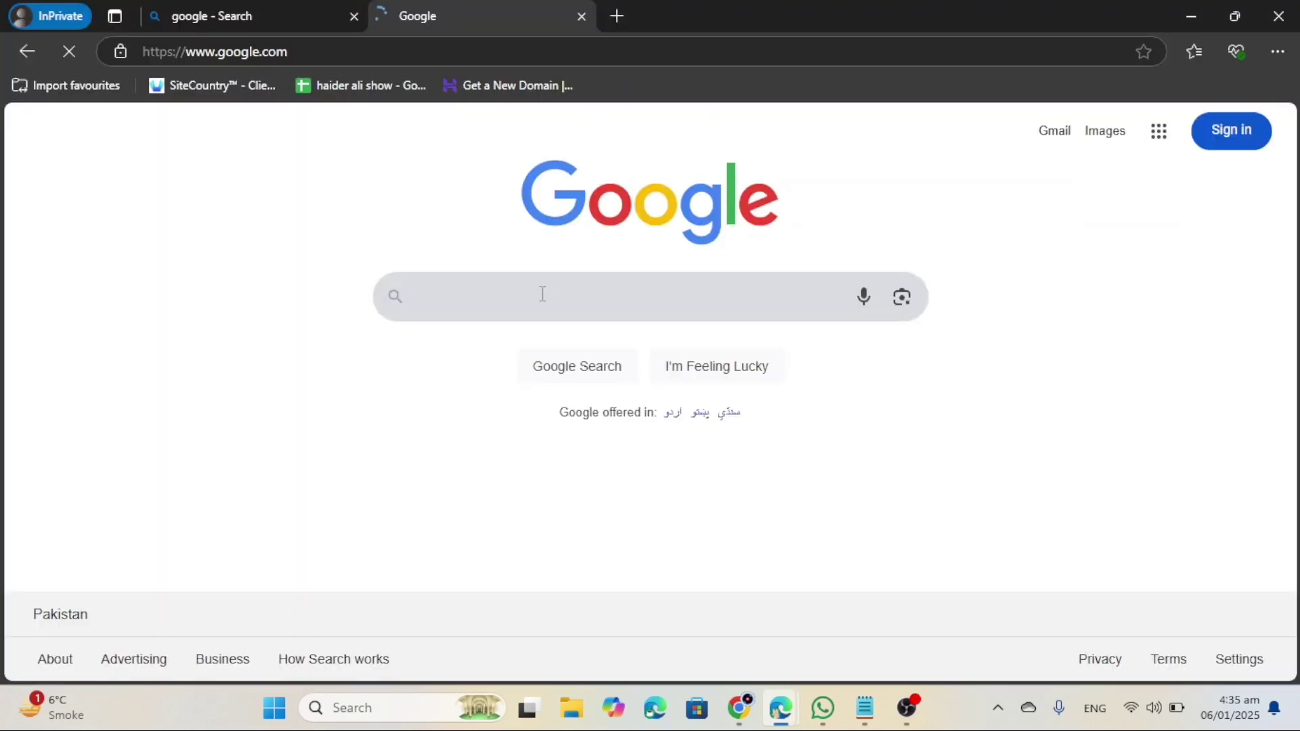
Step: Search site:rareapk.online, confirm it returns no results, and close the private window
{"action": "type", "text": "sit"}
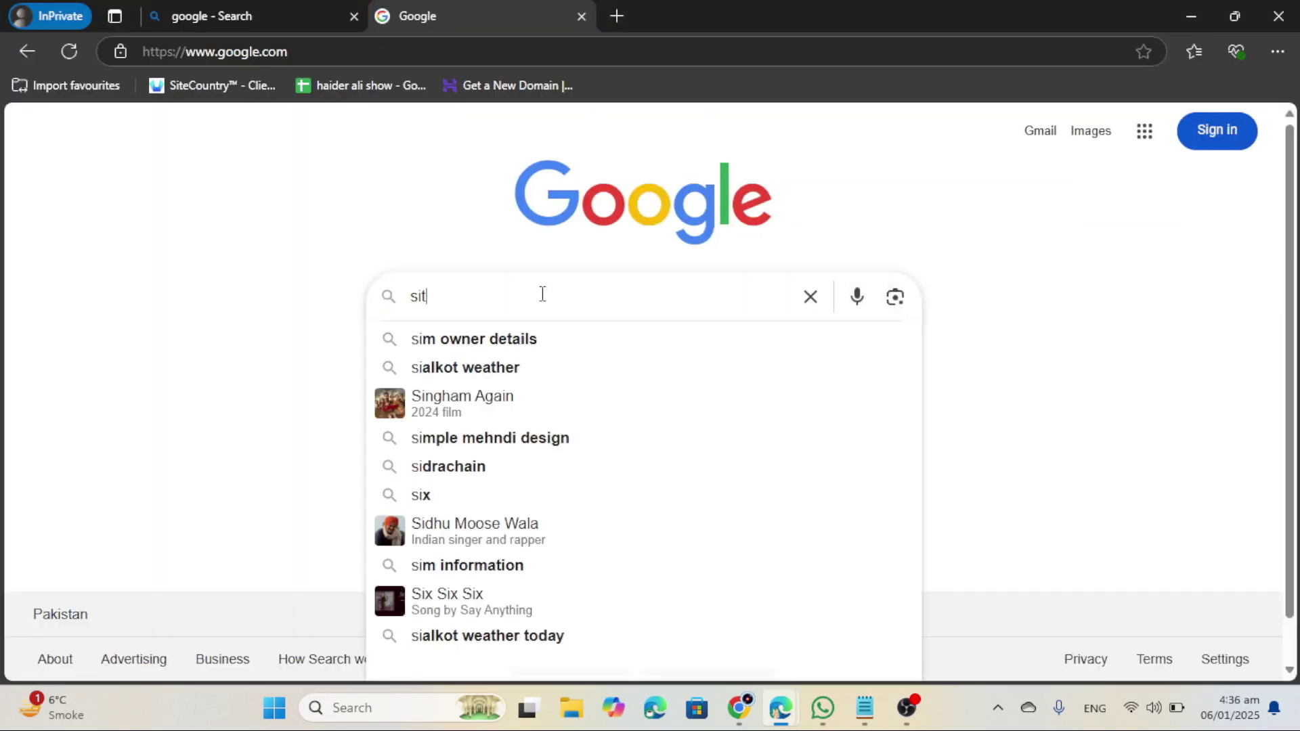
{"action": "type", "text": "e:"}
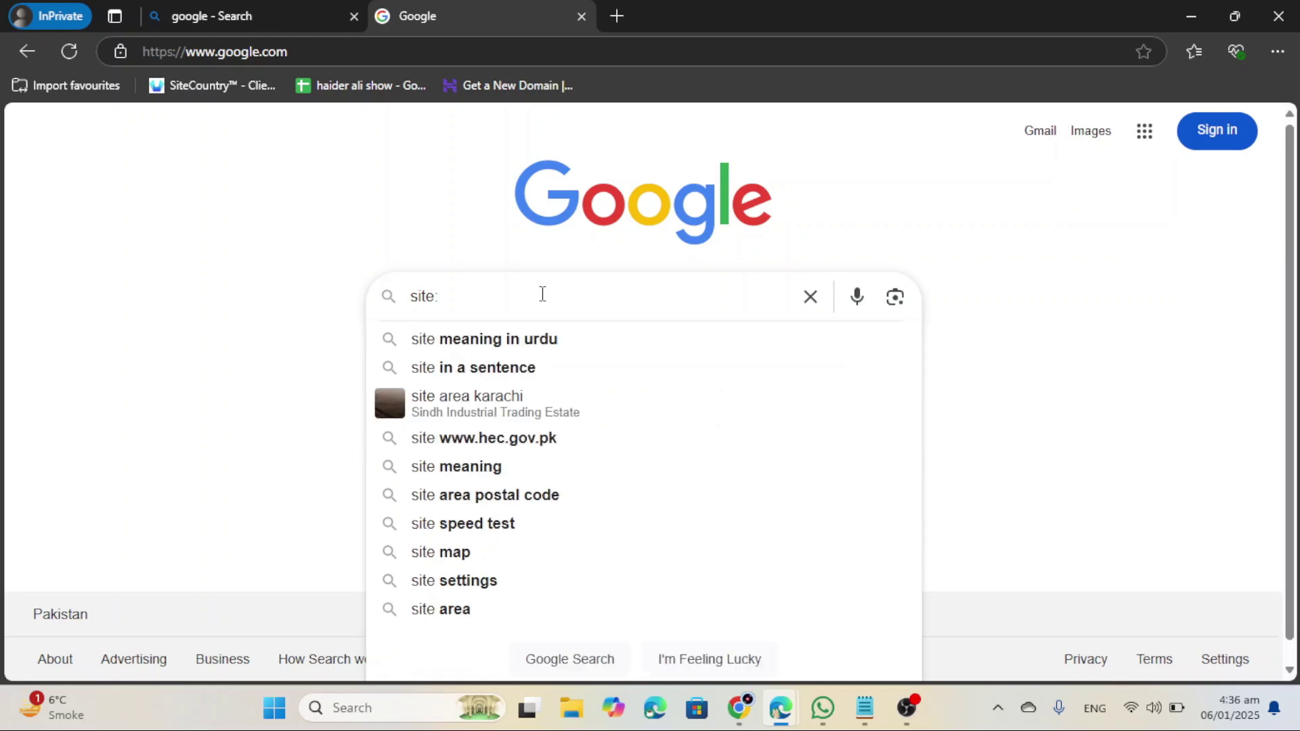
{"action": "type", "text": "https://rareapk.online/new/single/12171bdes--dont-rush"}
{"action": "key", "text": "Return"}
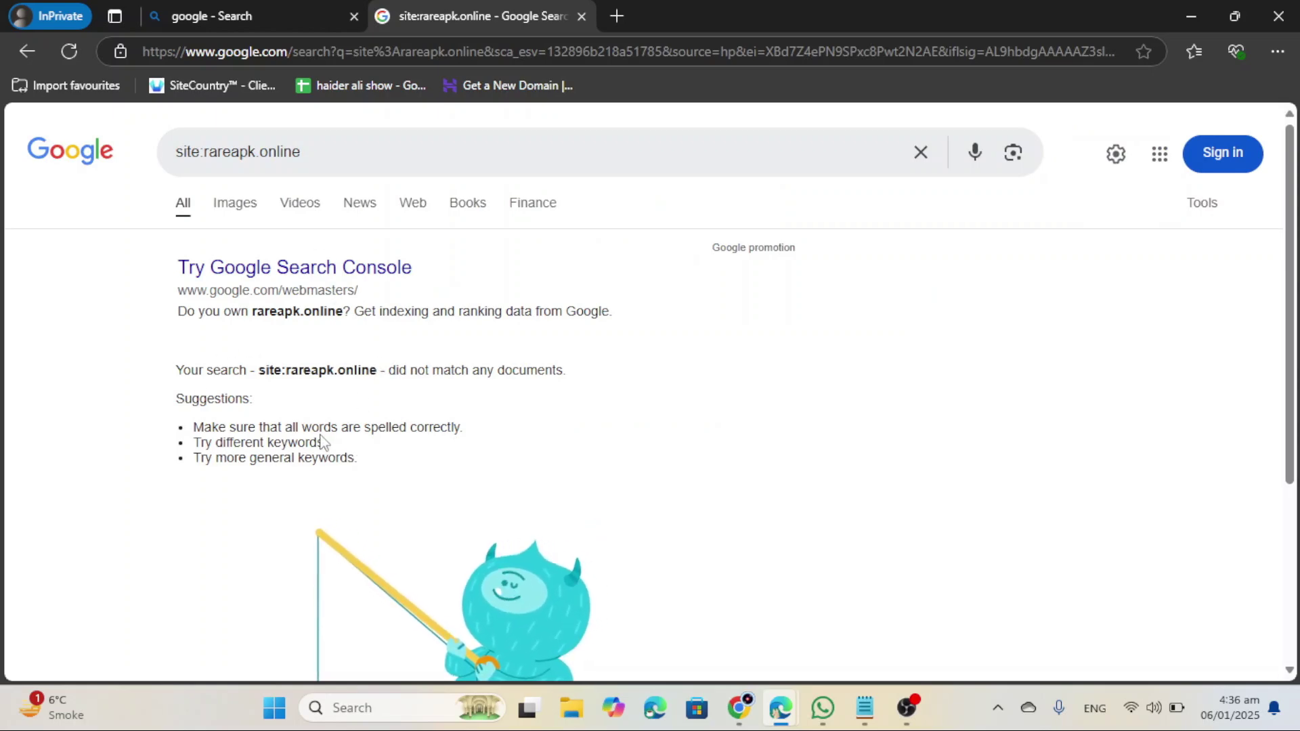
{"action": "scroll", "coordinate": [416, 508], "scroll_direction": "down", "scroll_amount": 4}
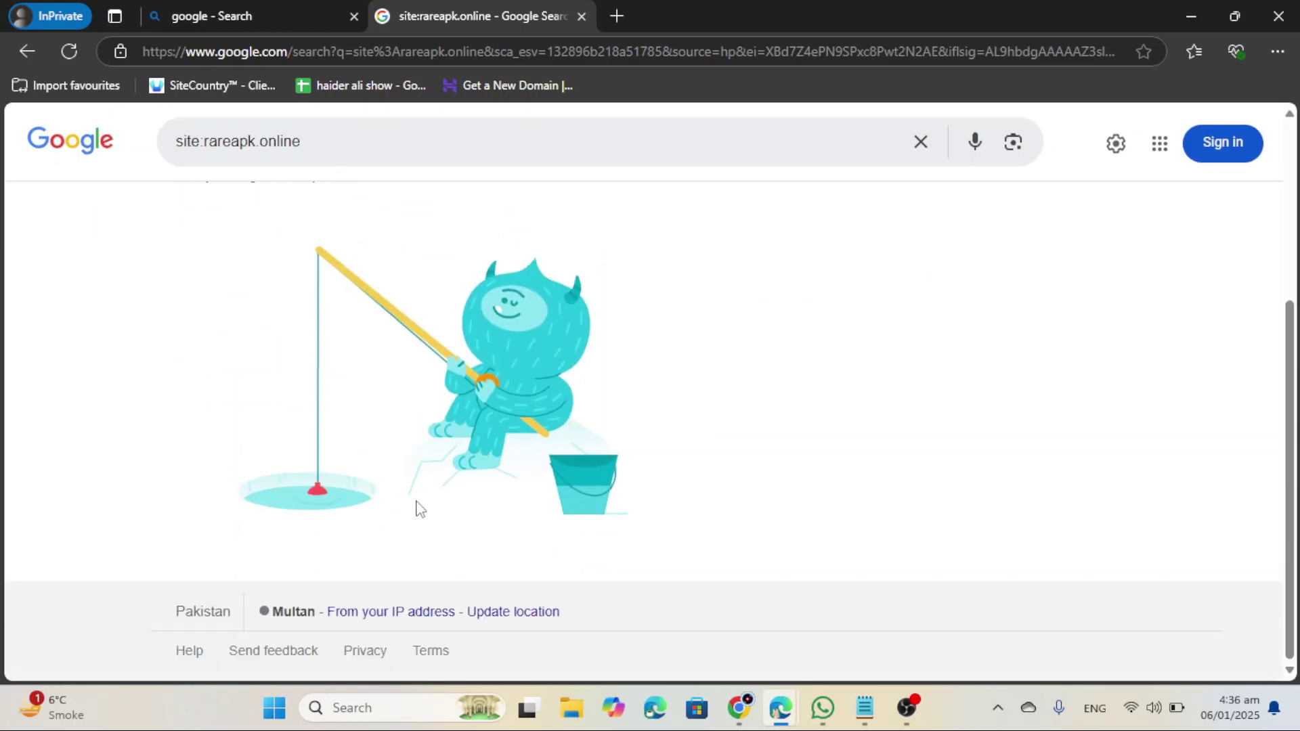
{"action": "scroll", "coordinate": [418, 508], "scroll_direction": "up", "scroll_amount": 4}
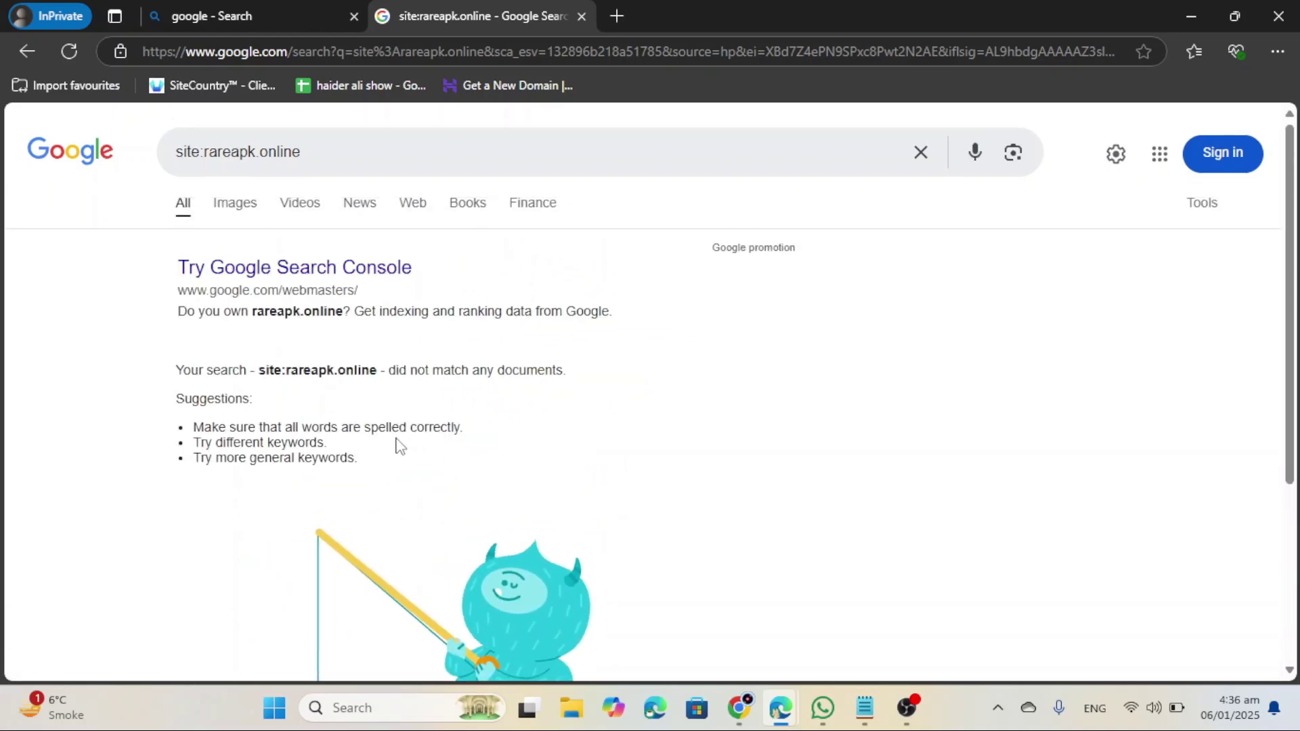
{"action": "left_click", "coordinate": [1291, 23]}
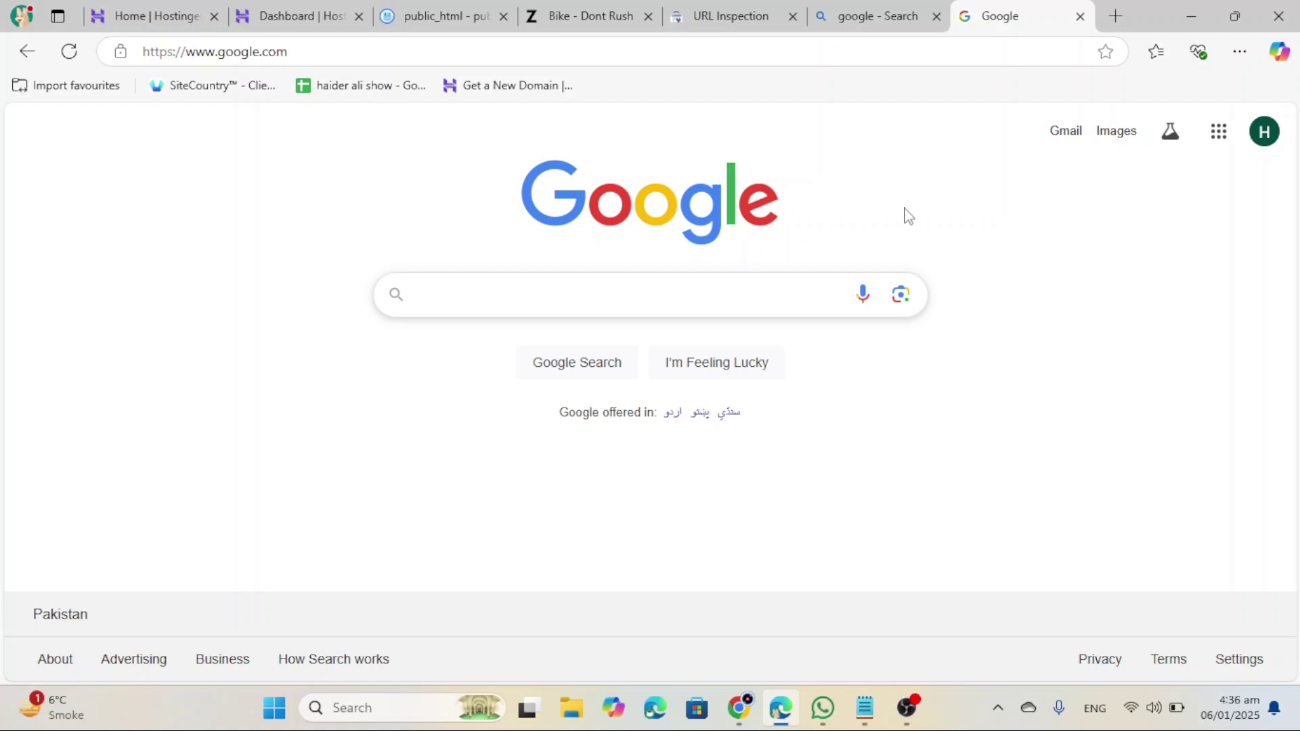
Step: Switch to Chrome and scroll through the YouTube channel's Videos page of latest uploads
{"action": "left_click", "coordinate": [742, 710]}
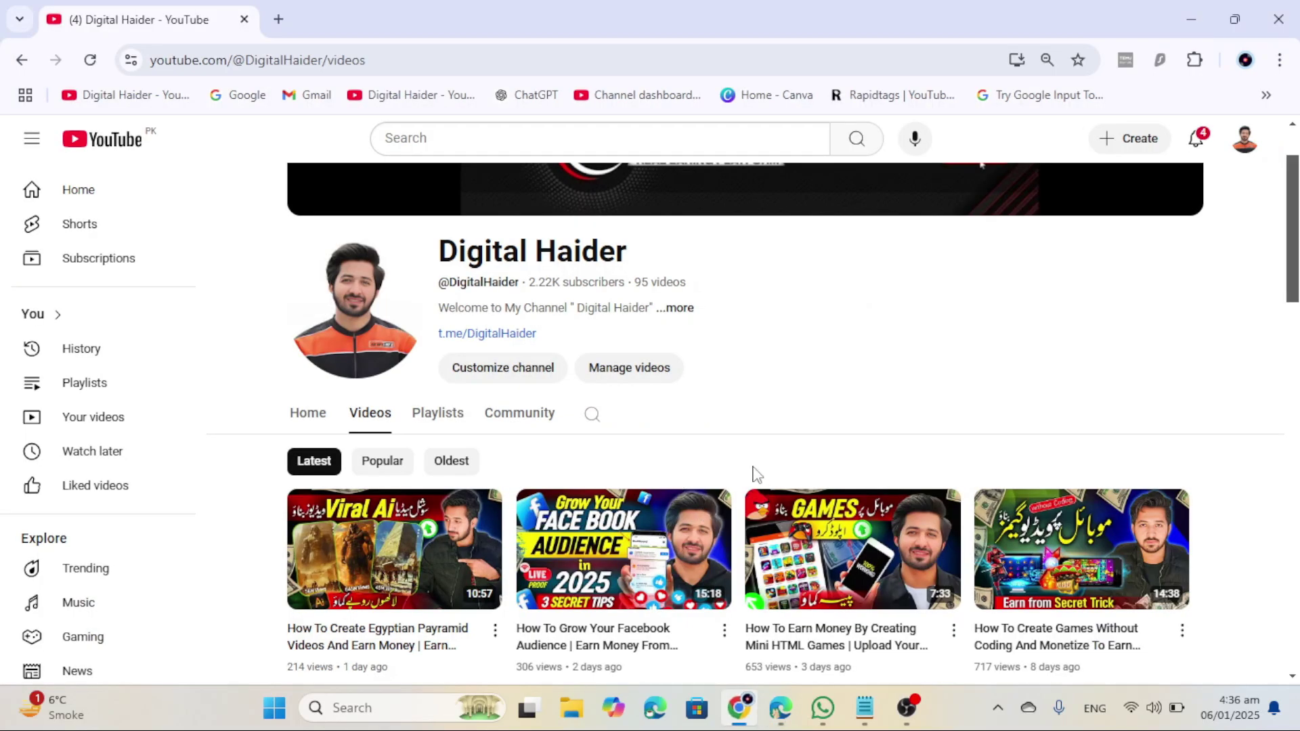
{"action": "scroll", "coordinate": [1016, 377], "scroll_direction": "down", "scroll_amount": 4}
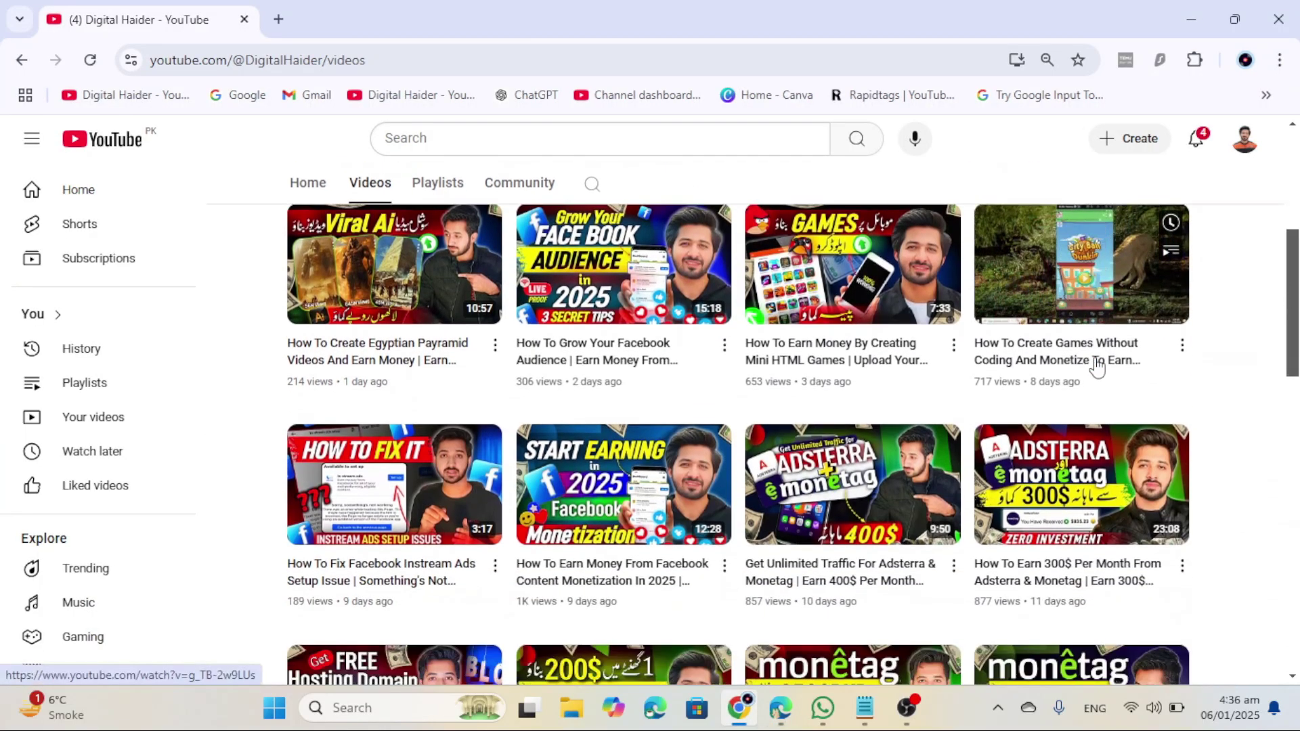
{"action": "scroll", "coordinate": [1104, 373], "scroll_direction": "up", "scroll_amount": 2}
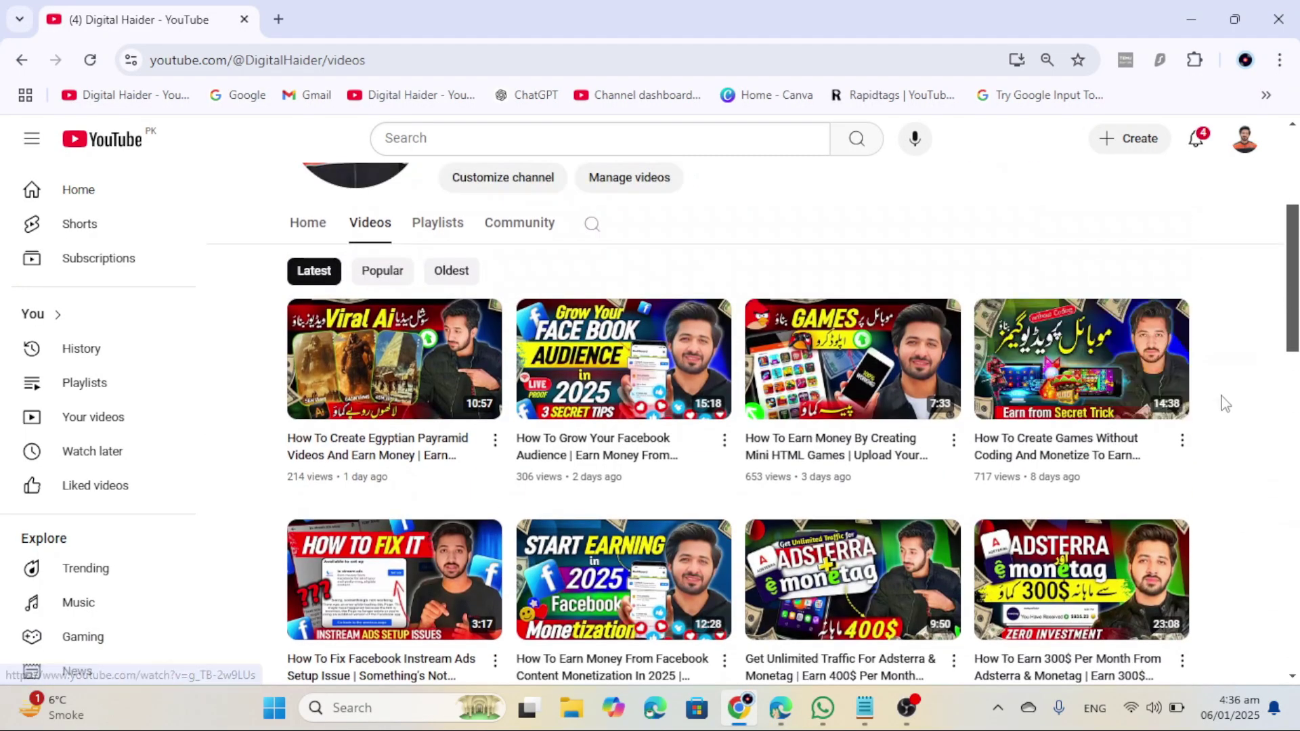
{"action": "scroll", "coordinate": [1226, 404], "scroll_direction": "up", "scroll_amount": 2}
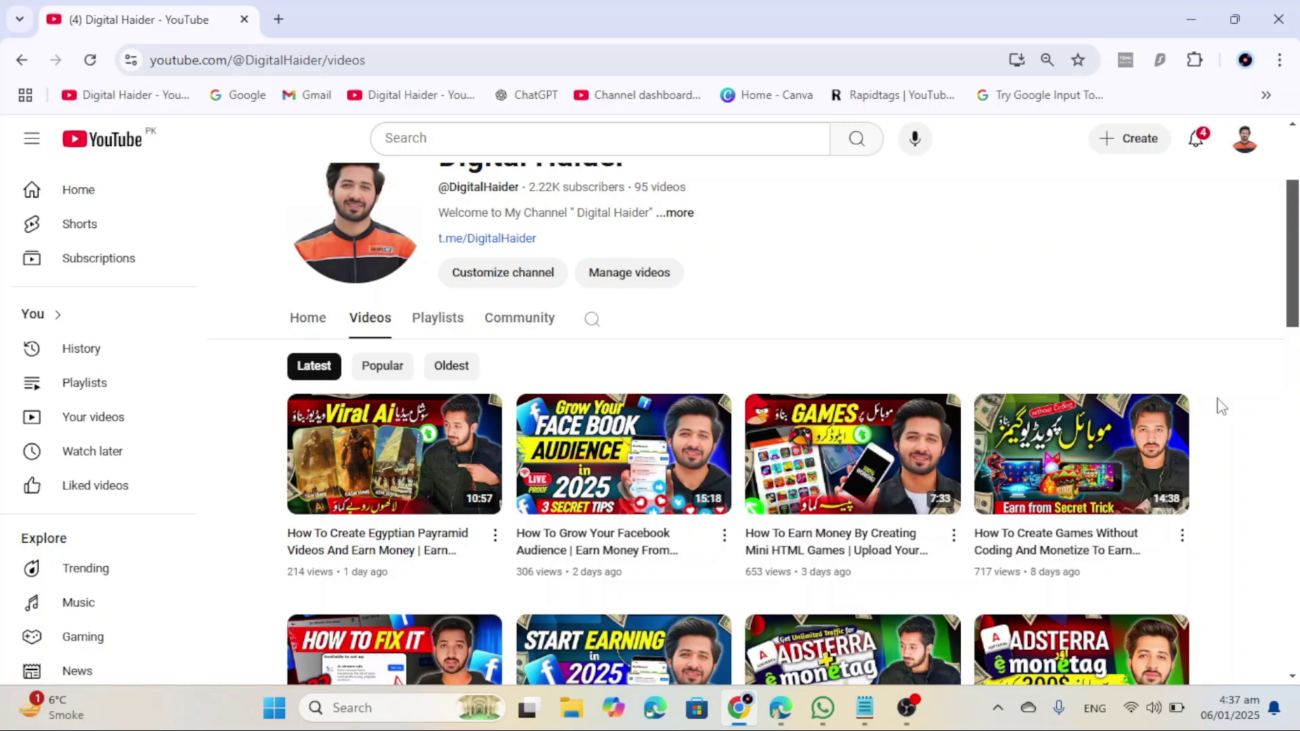
{"action": "scroll", "coordinate": [1221, 406], "scroll_direction": "down", "scroll_amount": 3}
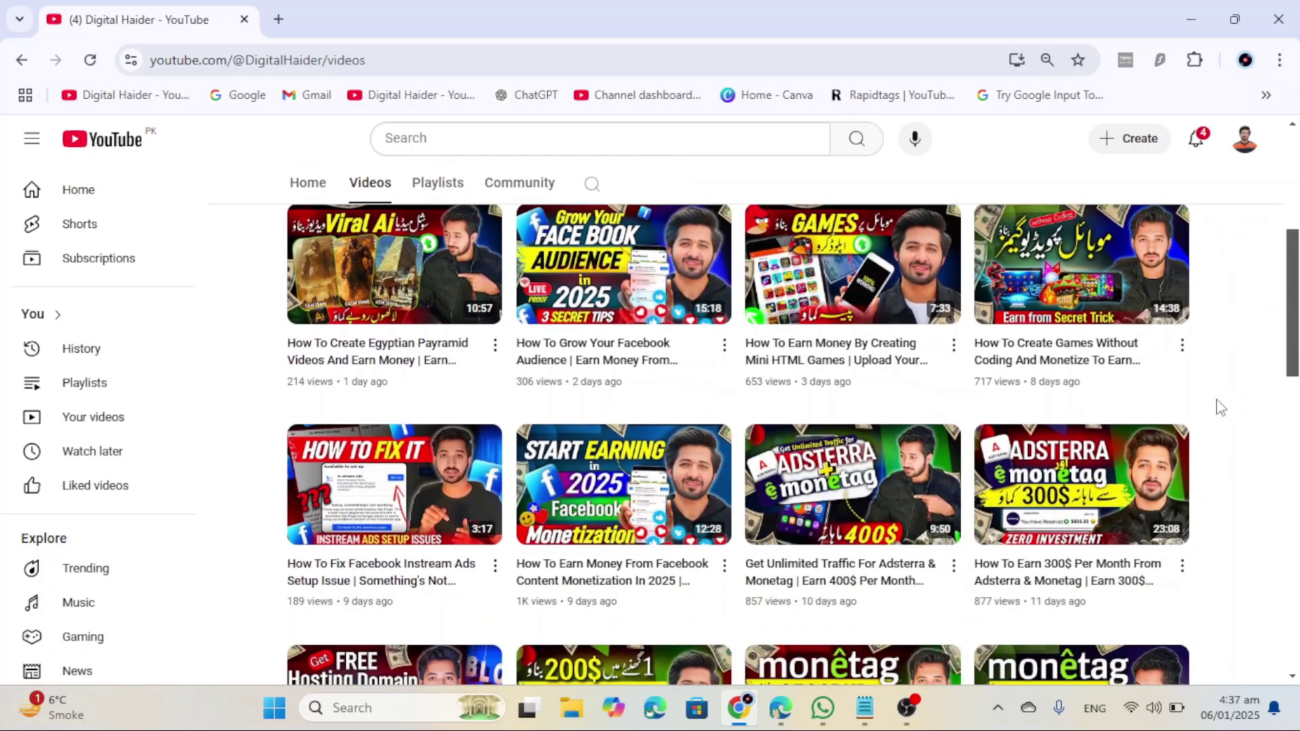
{"action": "scroll", "coordinate": [1221, 407], "scroll_direction": "up", "scroll_amount": 2}
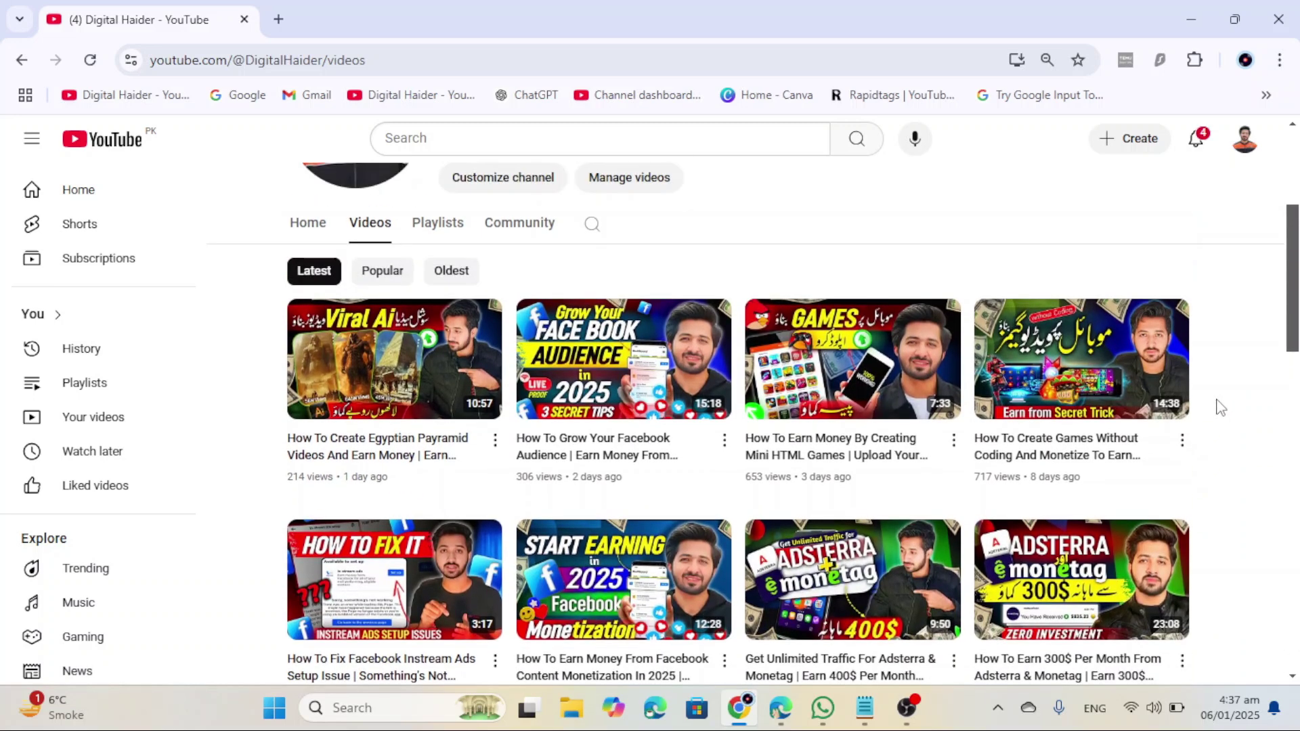
{"action": "scroll", "coordinate": [1221, 407], "scroll_direction": "up", "scroll_amount": 2}
{"action": "scroll", "coordinate": [1221, 407], "scroll_direction": "up", "scroll_amount": 3}
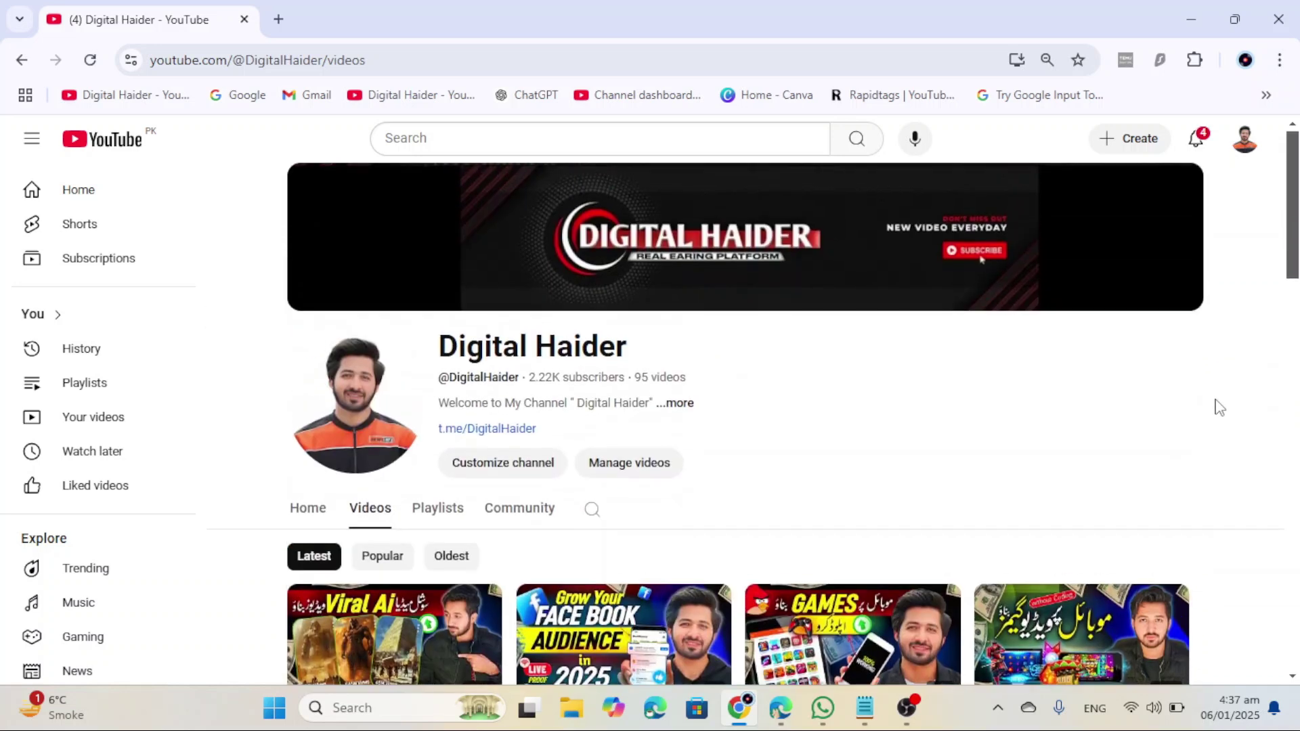
{"action": "scroll", "coordinate": [1219, 407], "scroll_direction": "down", "scroll_amount": 2}
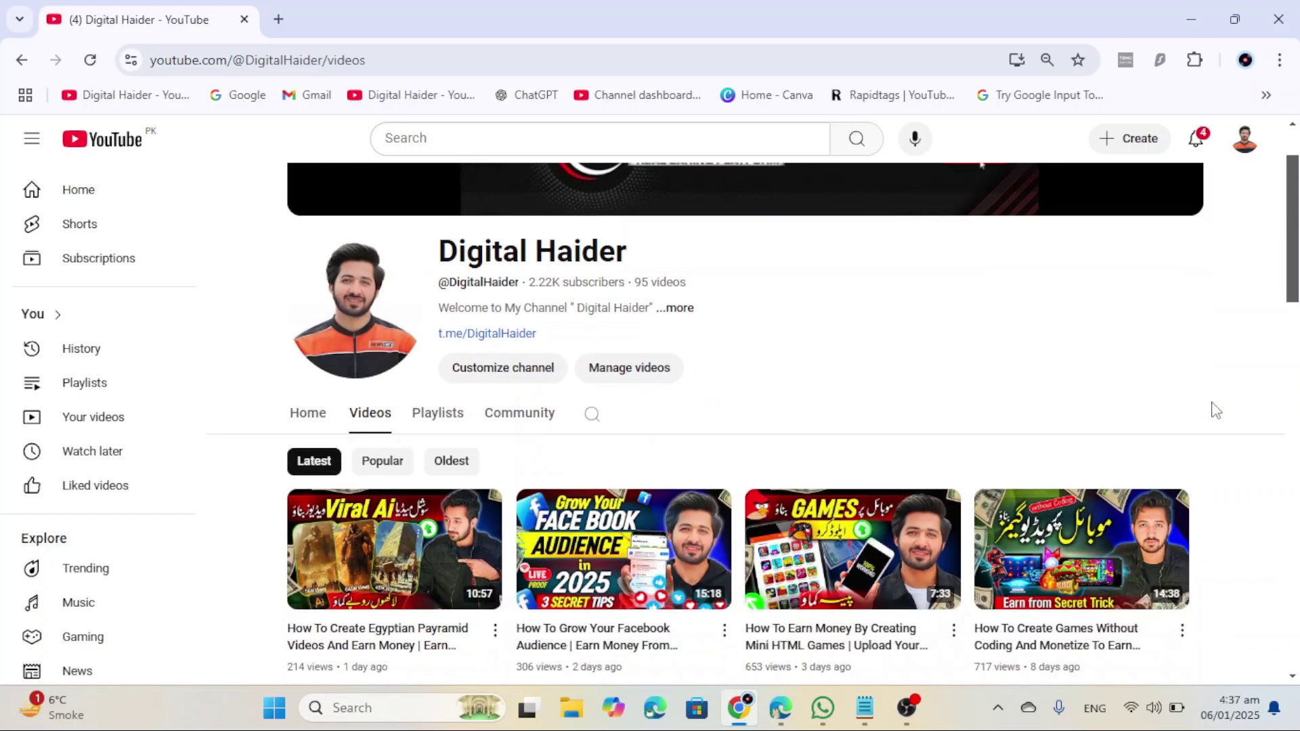